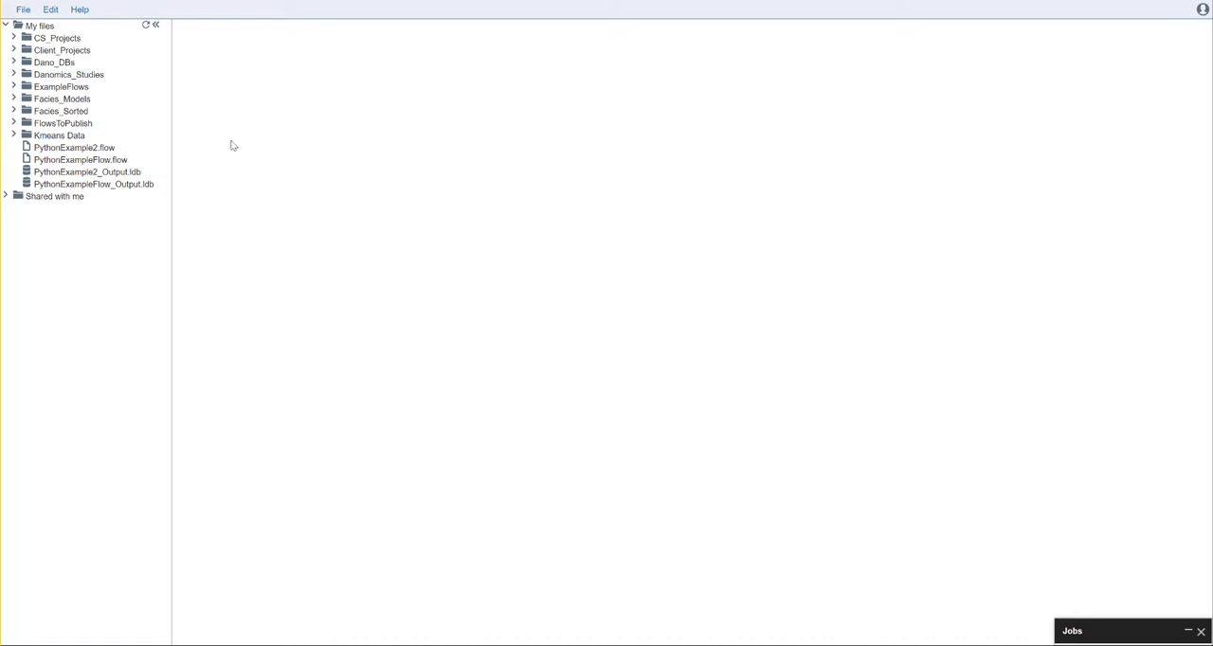
Step: Create a new flow file named LHC_Tool.flow
left_click(22, 9)
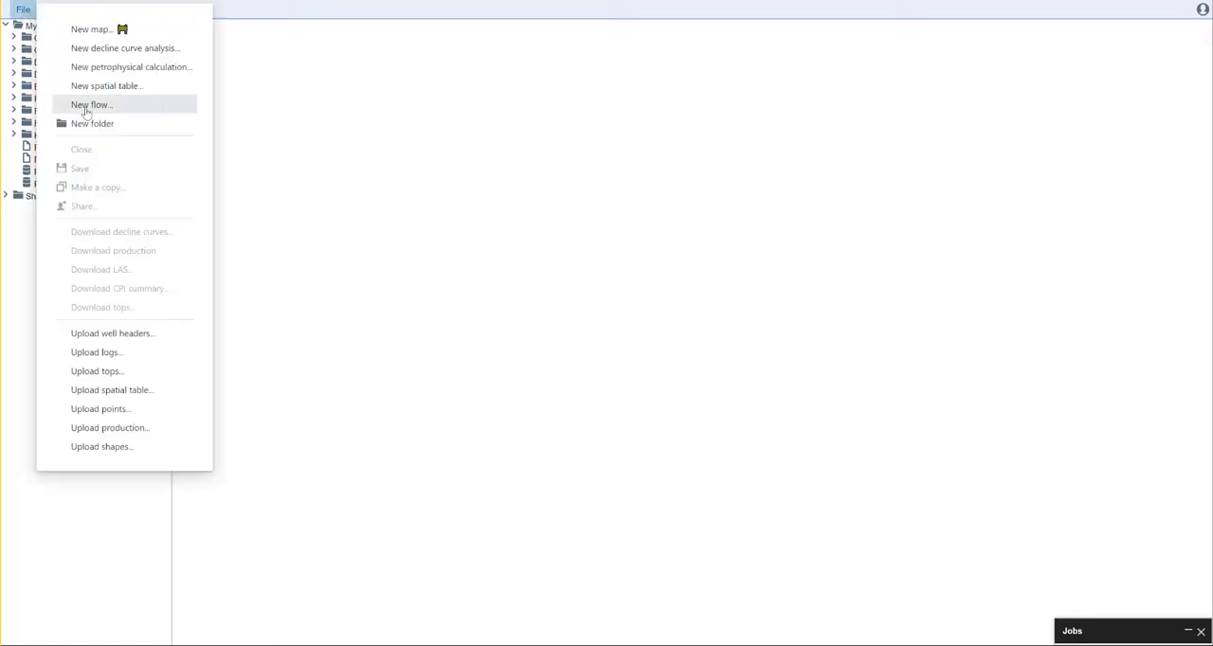
left_click(85, 105)
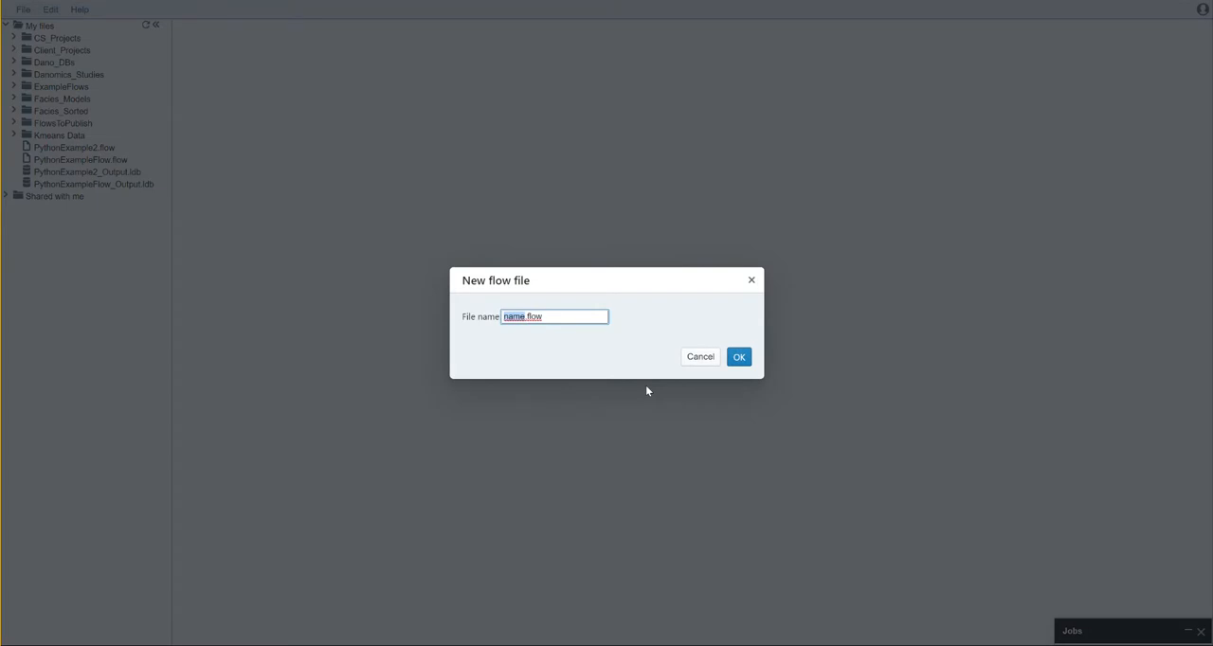
type("LHC_Tool")
left_click(739, 357)
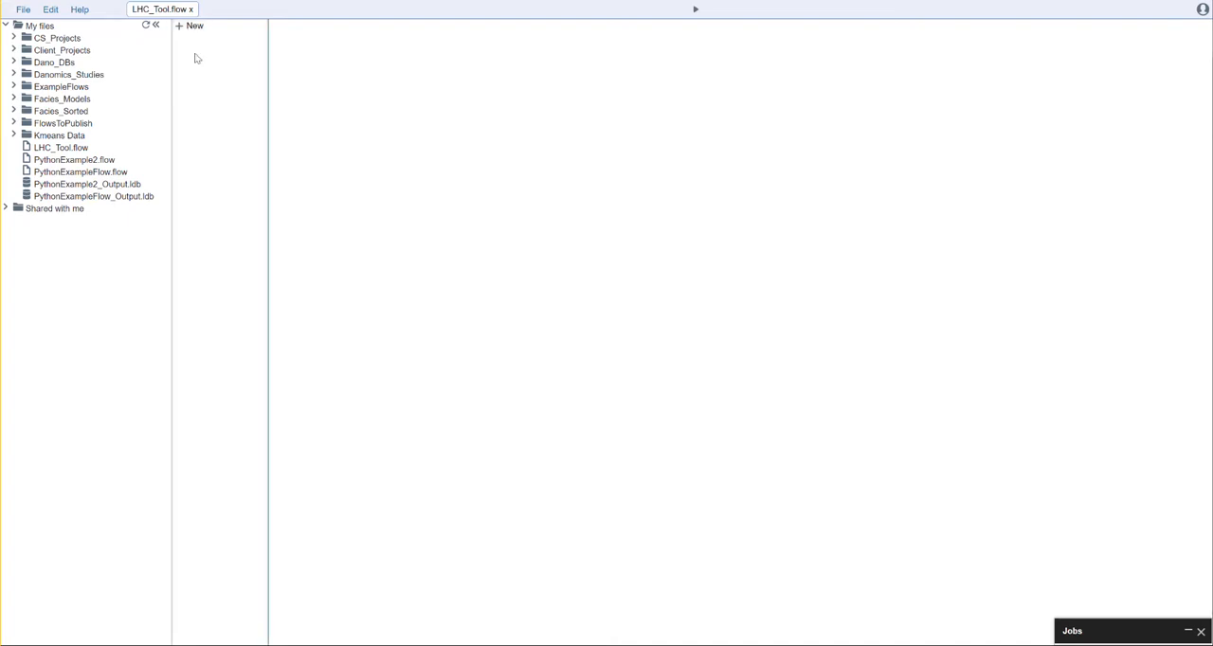
Step: Add the LogHealthCheck tool to the flow
type("lo")
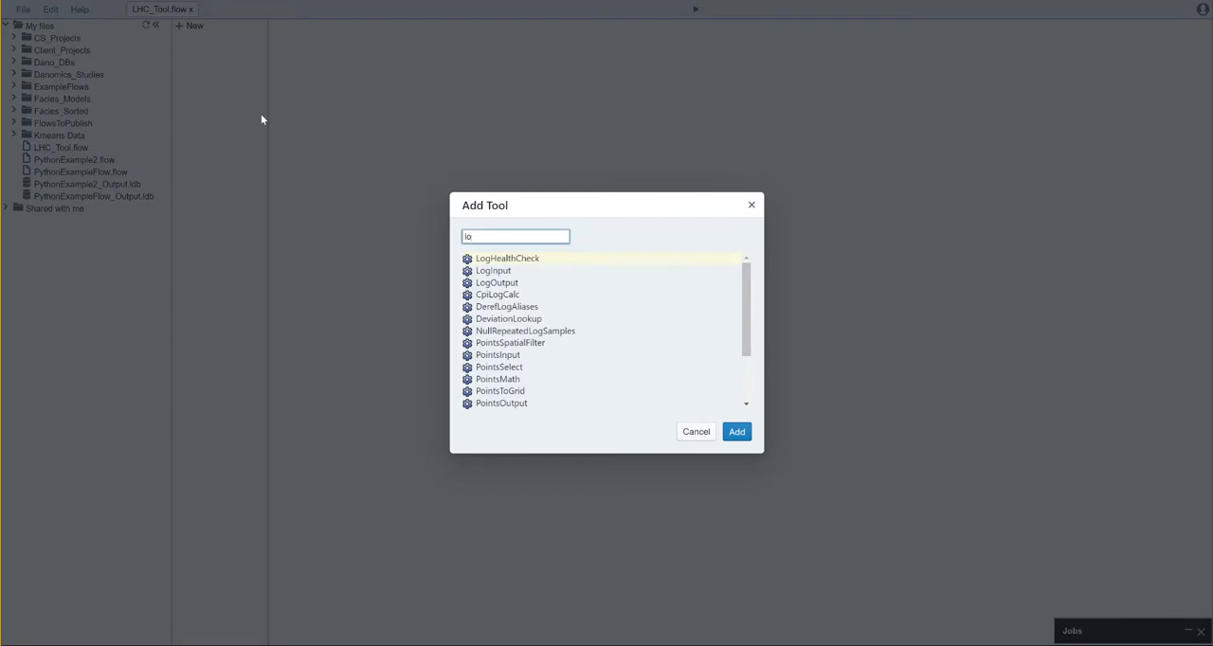
left_click(518, 259)
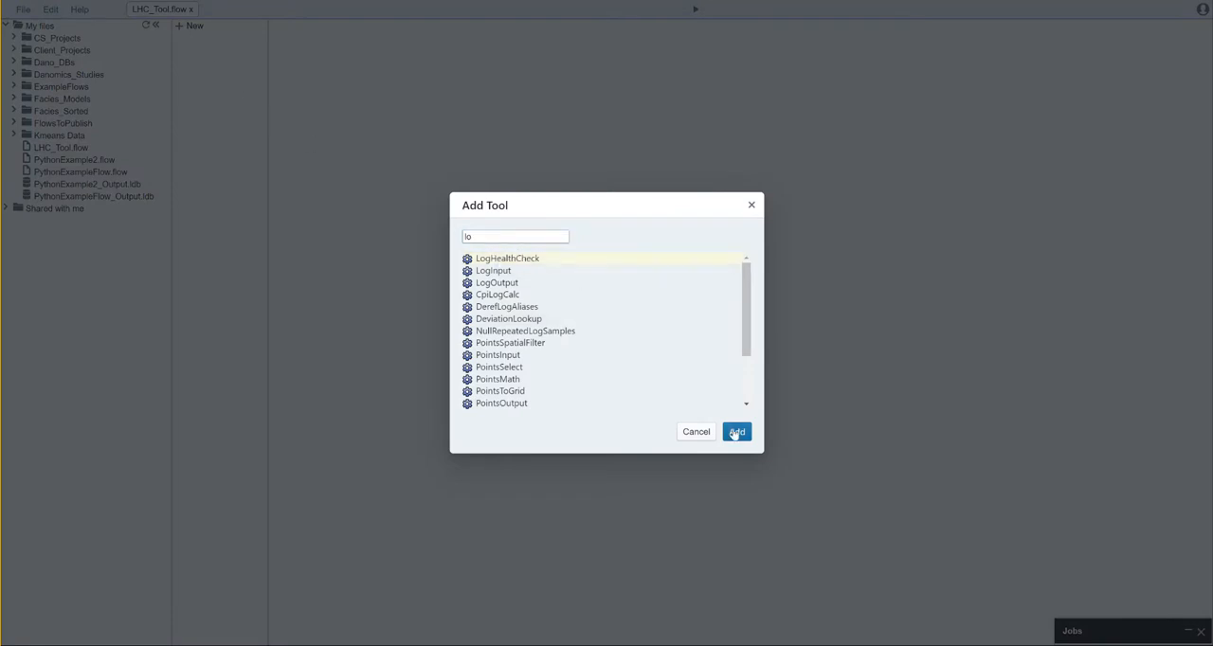
left_click(736, 433)
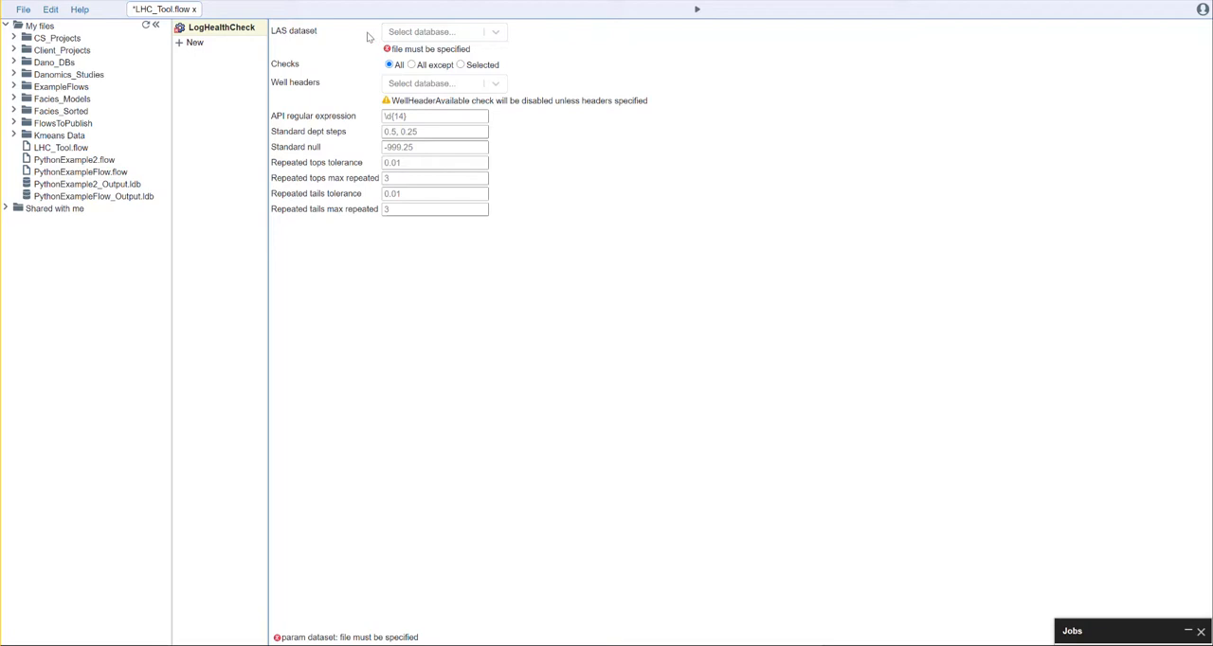
Step: Set the LogHealthCheck LAS dataset to AC_Clean.ldb and its well headers to AC_Demo.wdb
left_click(496, 33)
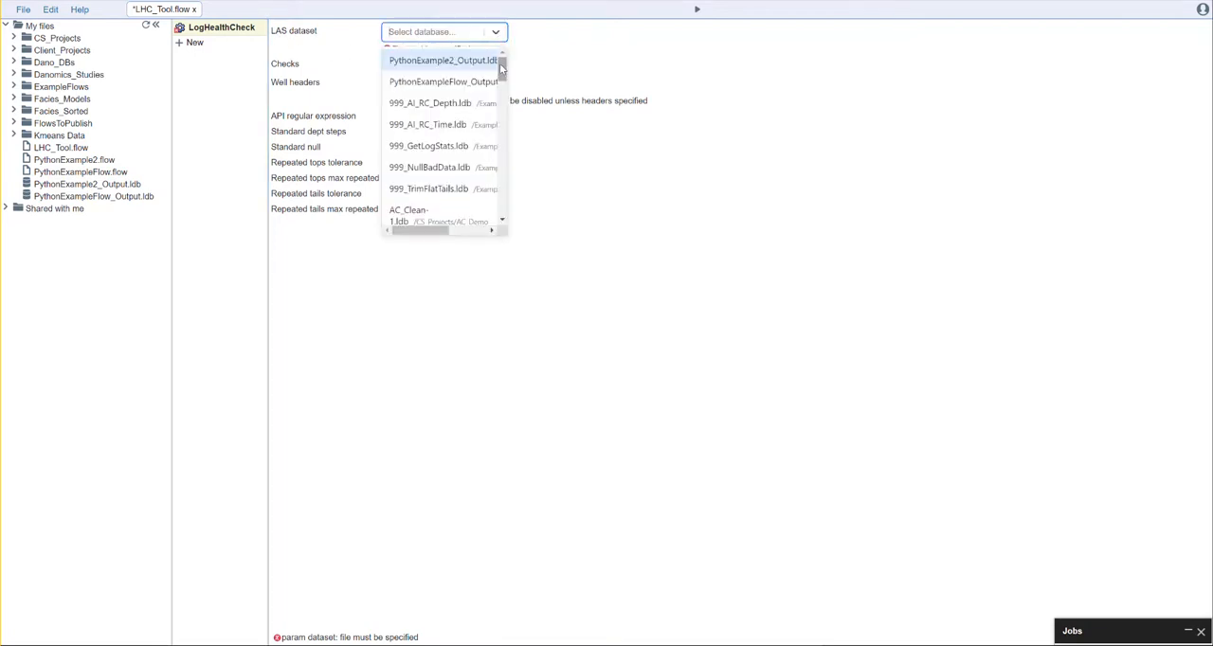
left_click_drag(502, 64, 503, 88)
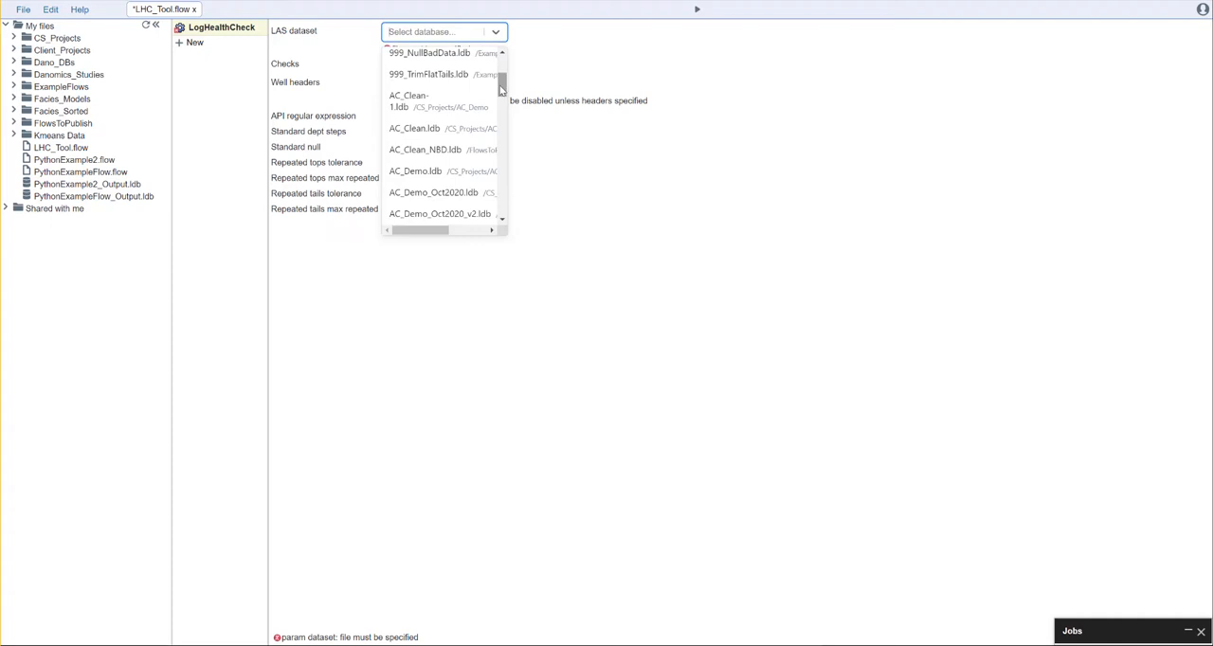
left_click(445, 130)
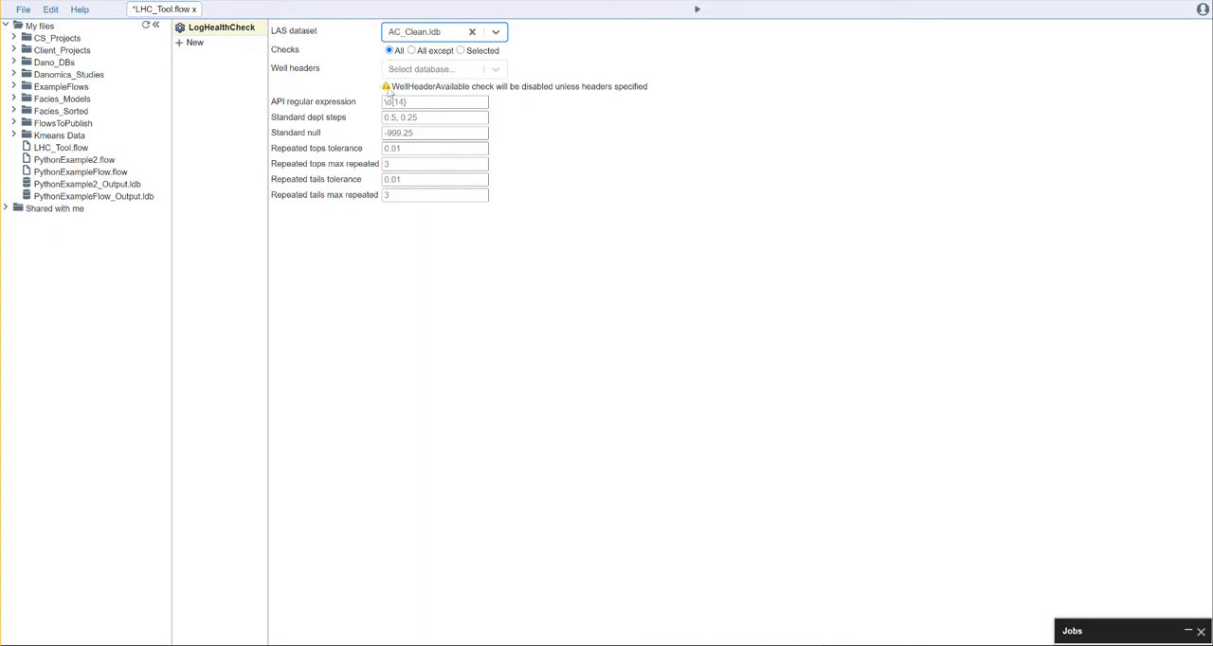
left_click(443, 73)
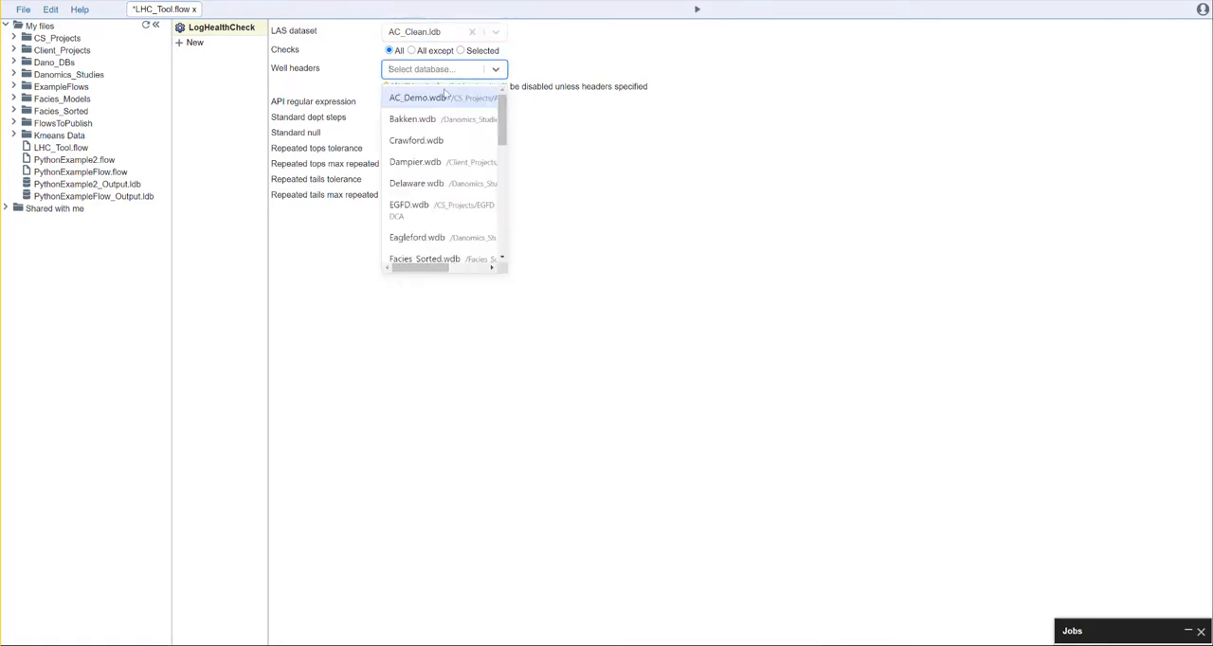
left_click(452, 98)
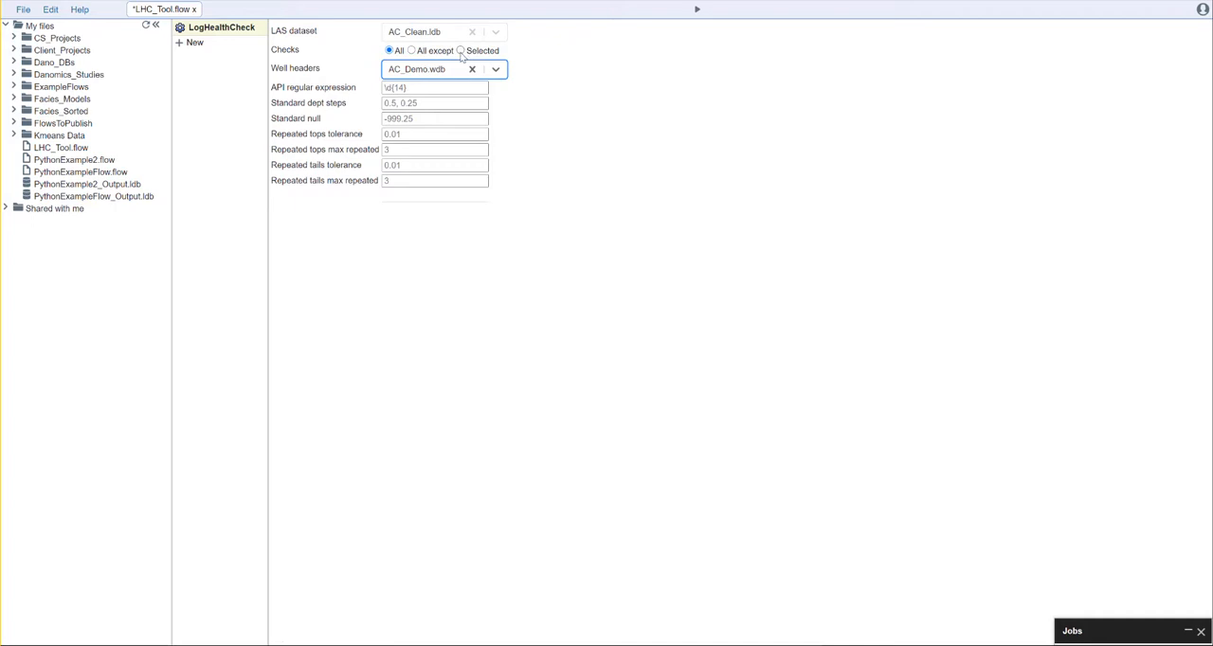
Step: Switch the checks mode to All except and view the checks that can be excluded
left_click(411, 51)
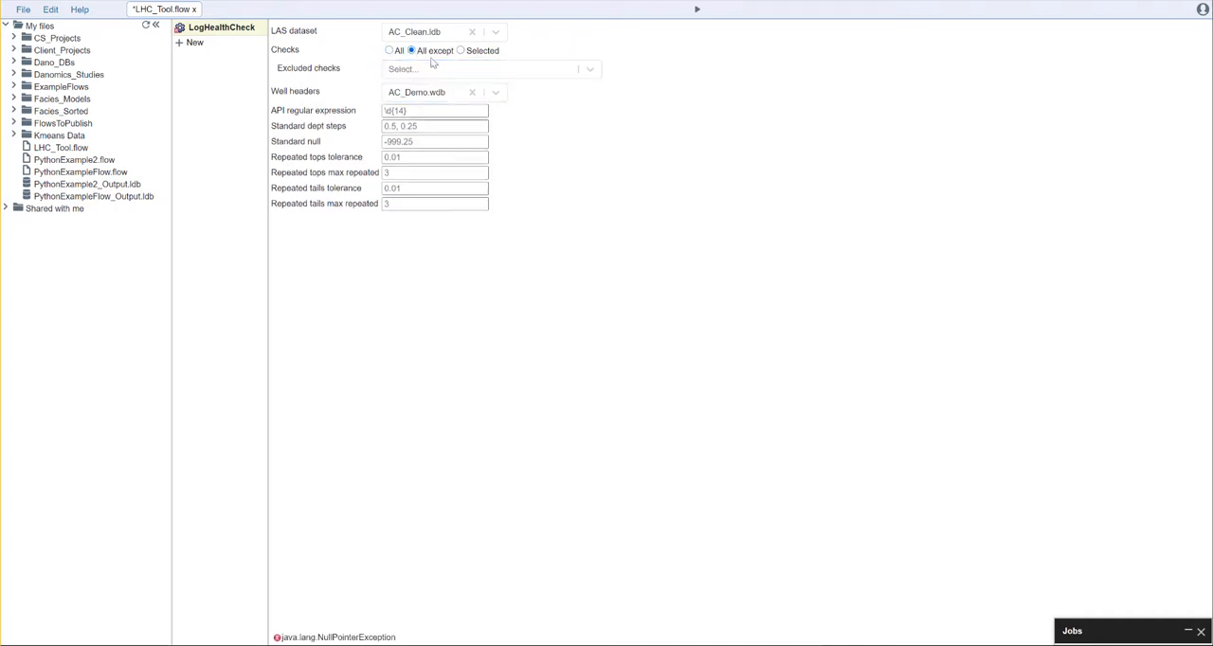
left_click(435, 72)
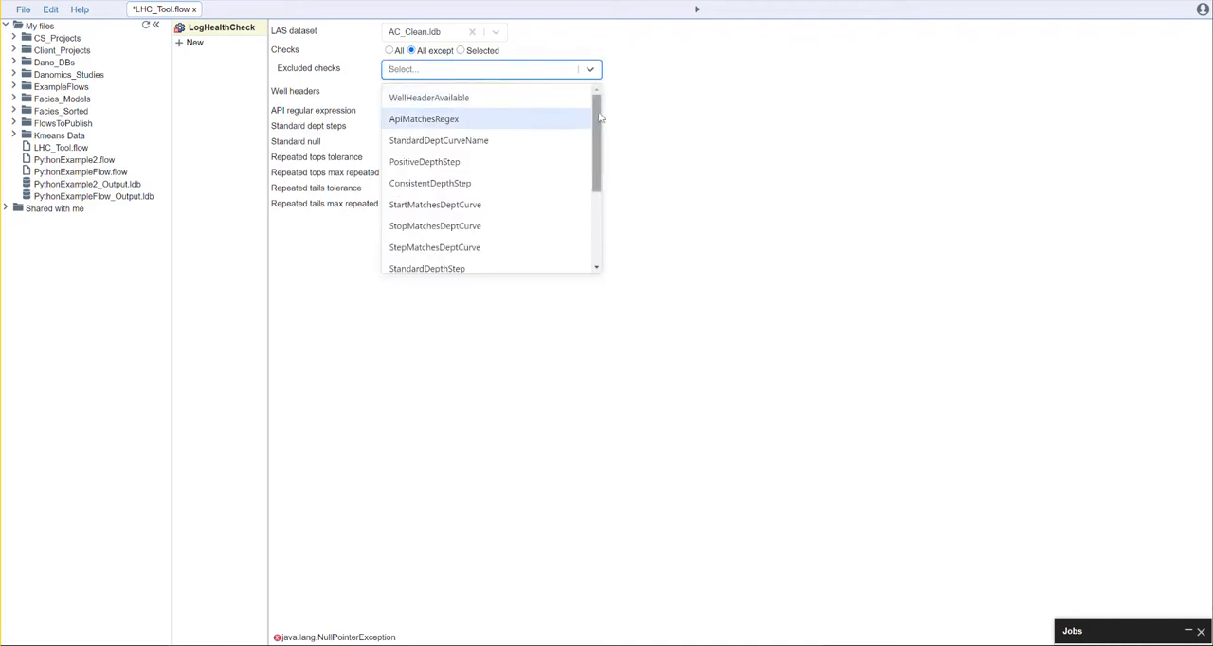
left_click_drag(601, 119, 452, 65)
Step: Switch the checks mode to Selected and examine the available health checks, from WellHeaderAvailable through RepeatedTails, alongside their default parameters
left_click(460, 51)
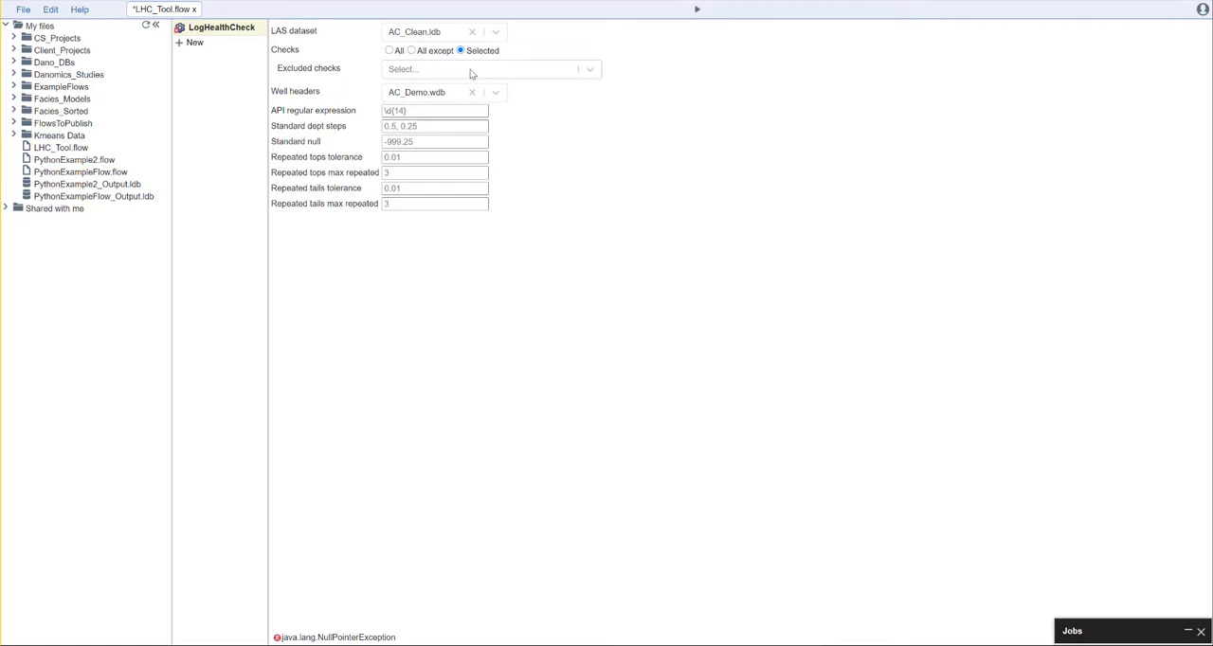
left_click(470, 69)
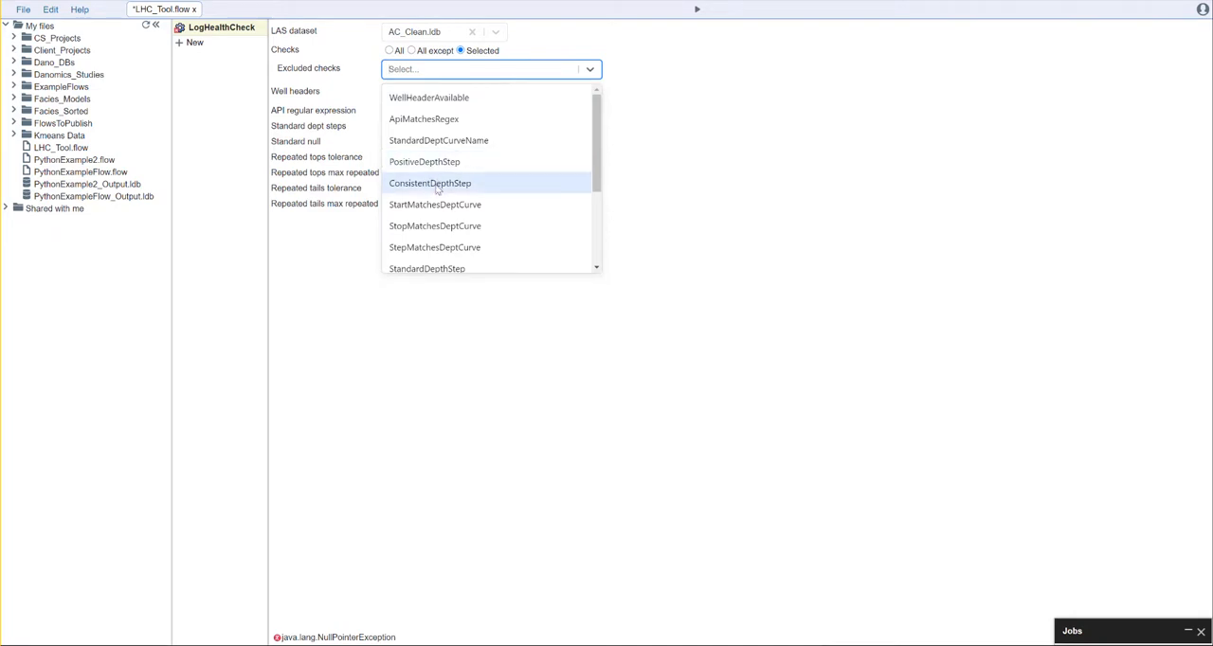
scroll(437, 190, "down", 1)
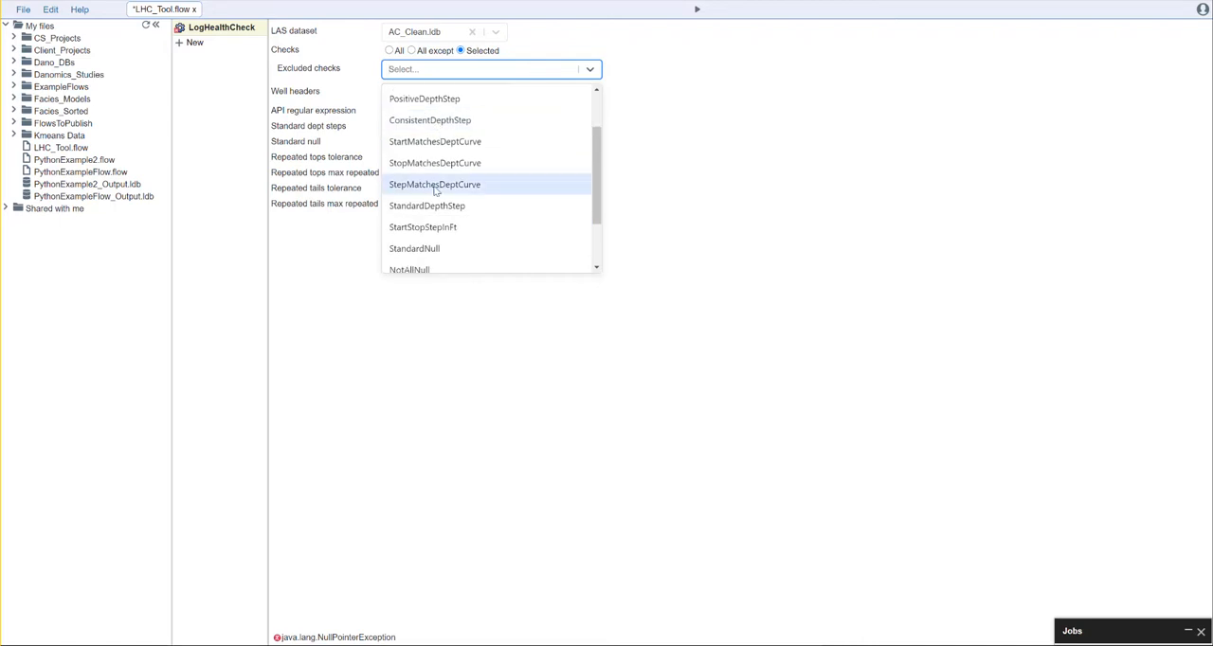
scroll(435, 190, "up", 1)
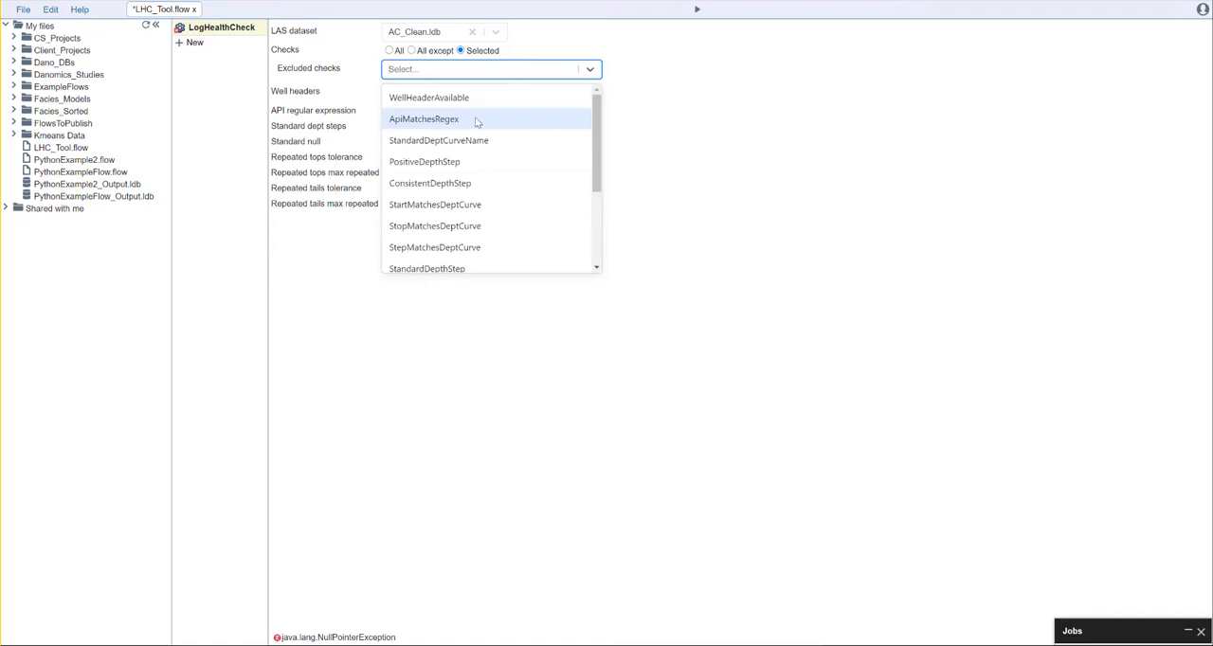
left_click(682, 117)
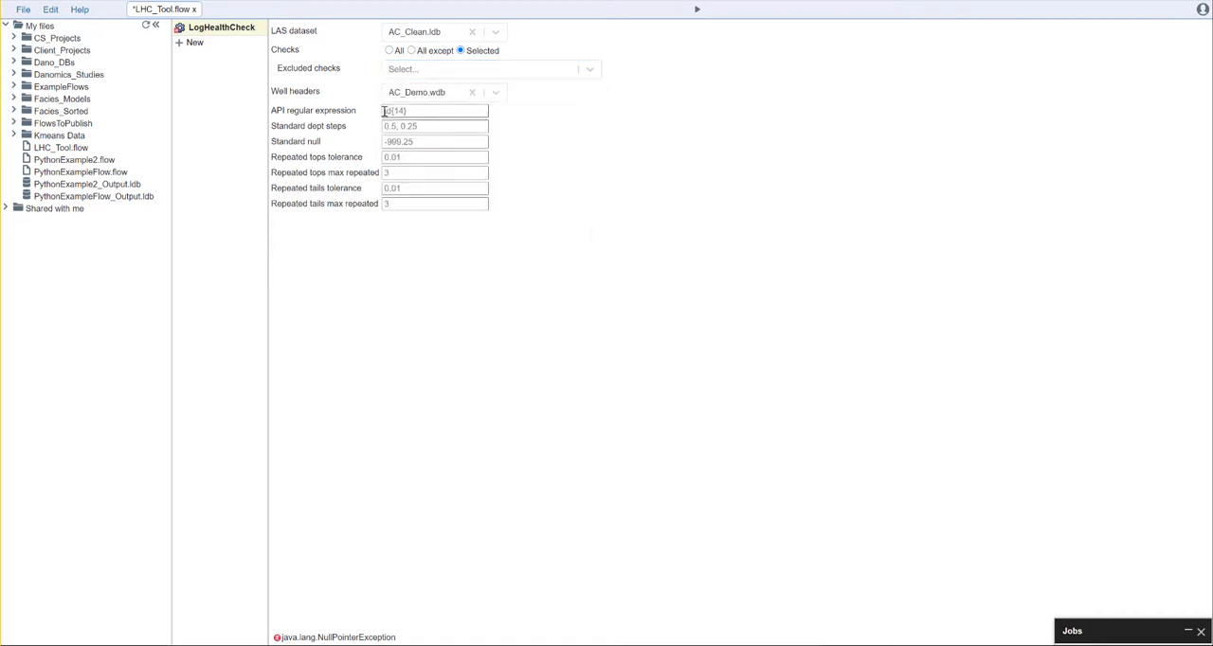
left_click(497, 71)
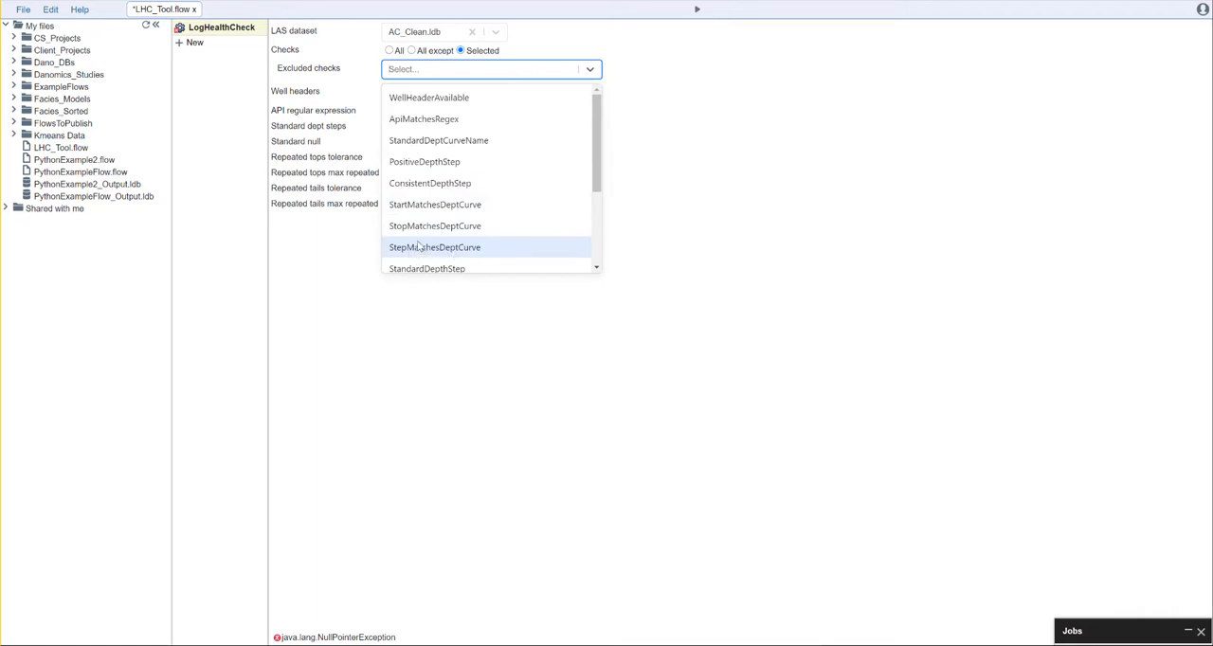
scroll(460, 242, "down", 1)
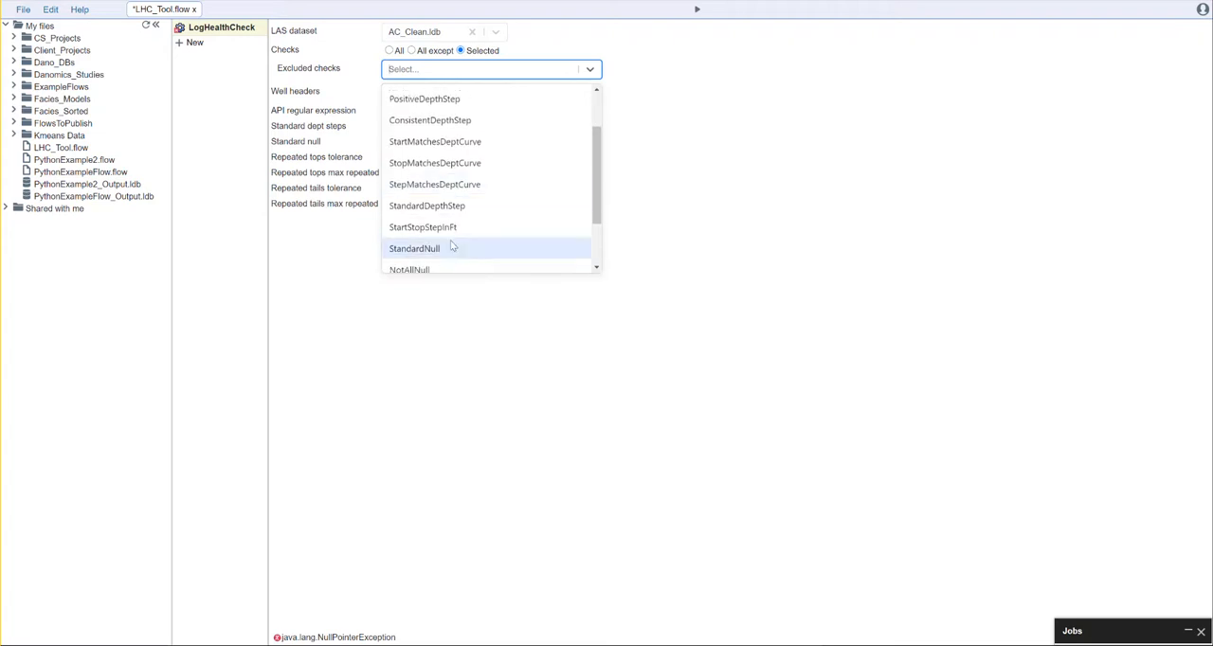
scroll(463, 242, "down", 1)
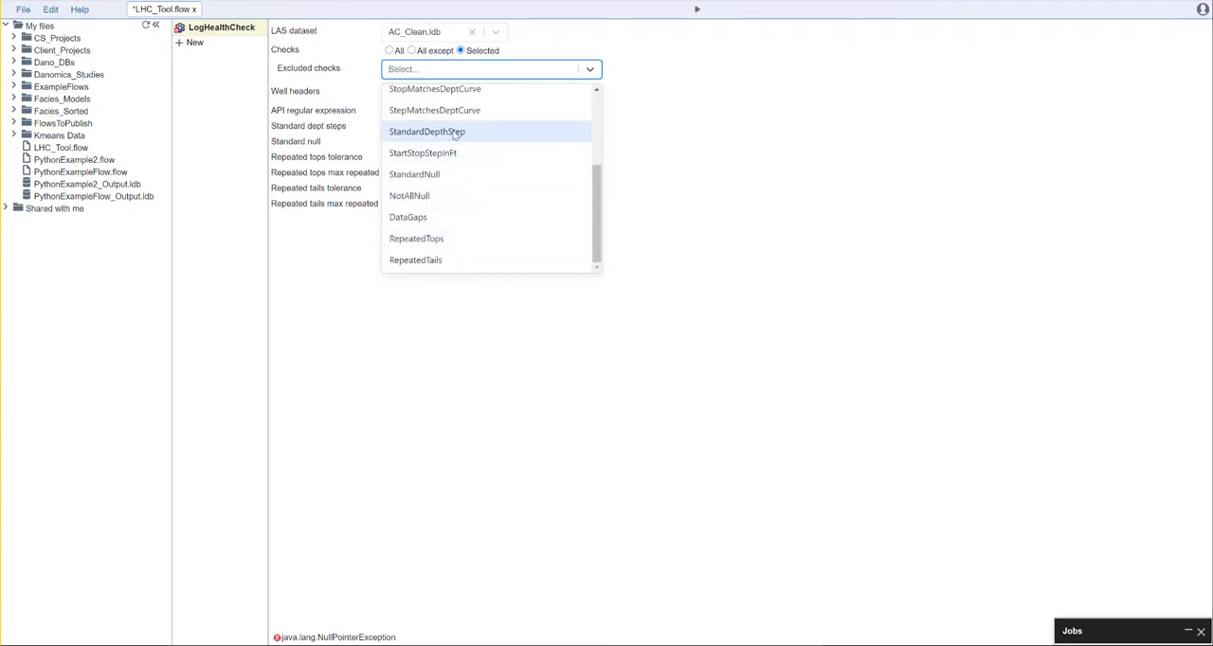
left_click(720, 130)
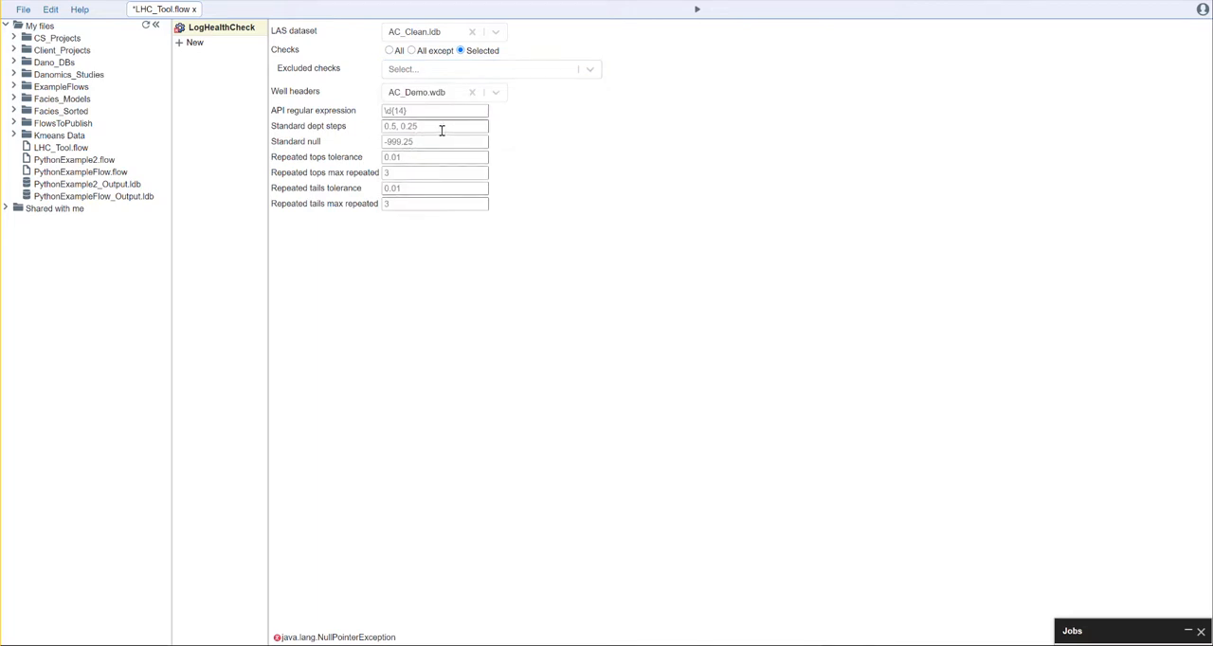
left_click(568, 76)
scroll(550, 159, "down", 5)
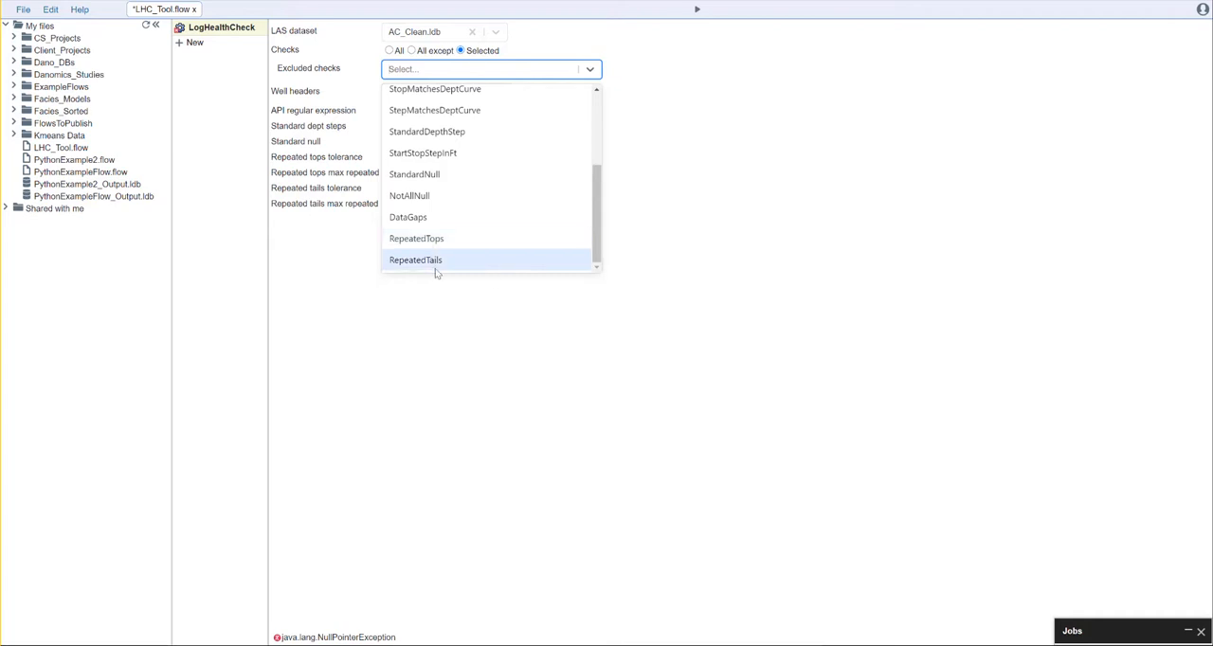
left_click(807, 339)
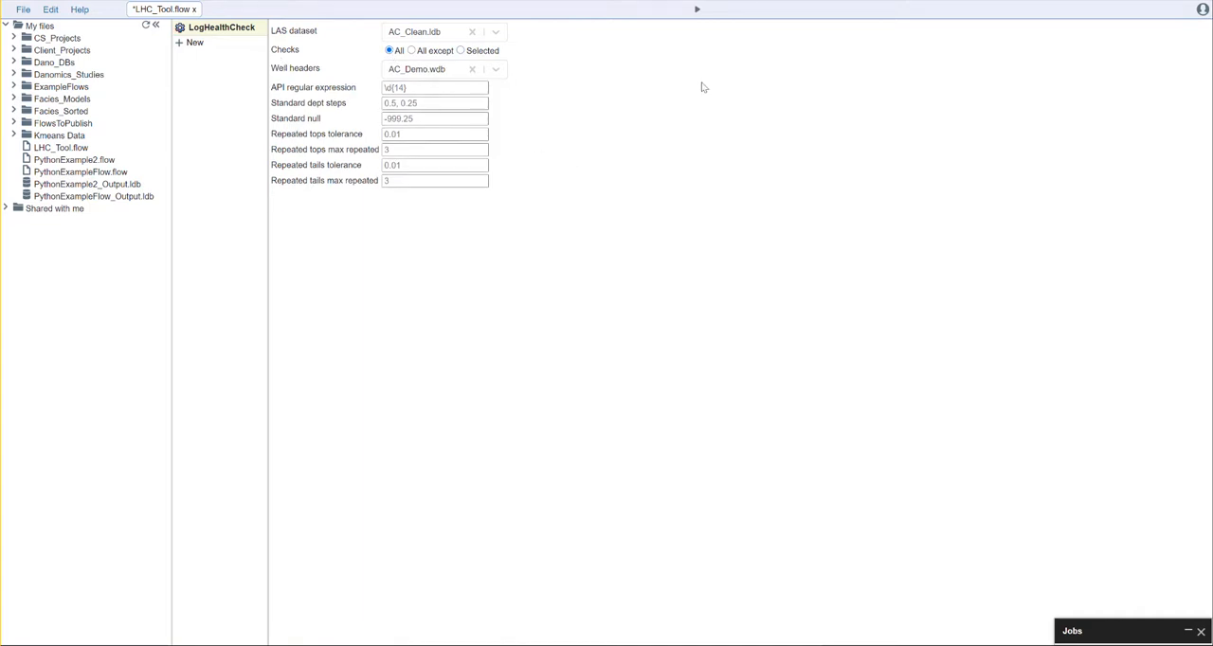
Step: Run the flow with all checks enabled and open the job log of LHC_Tool.flow
left_click(697, 10)
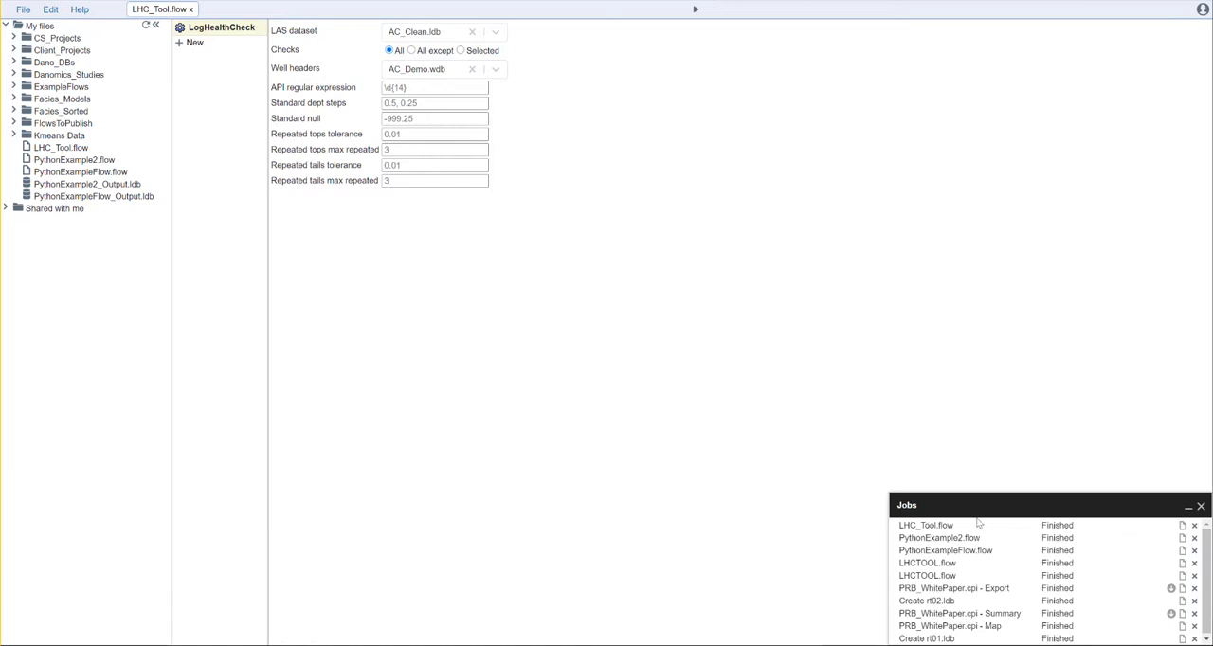
left_click(1181, 525)
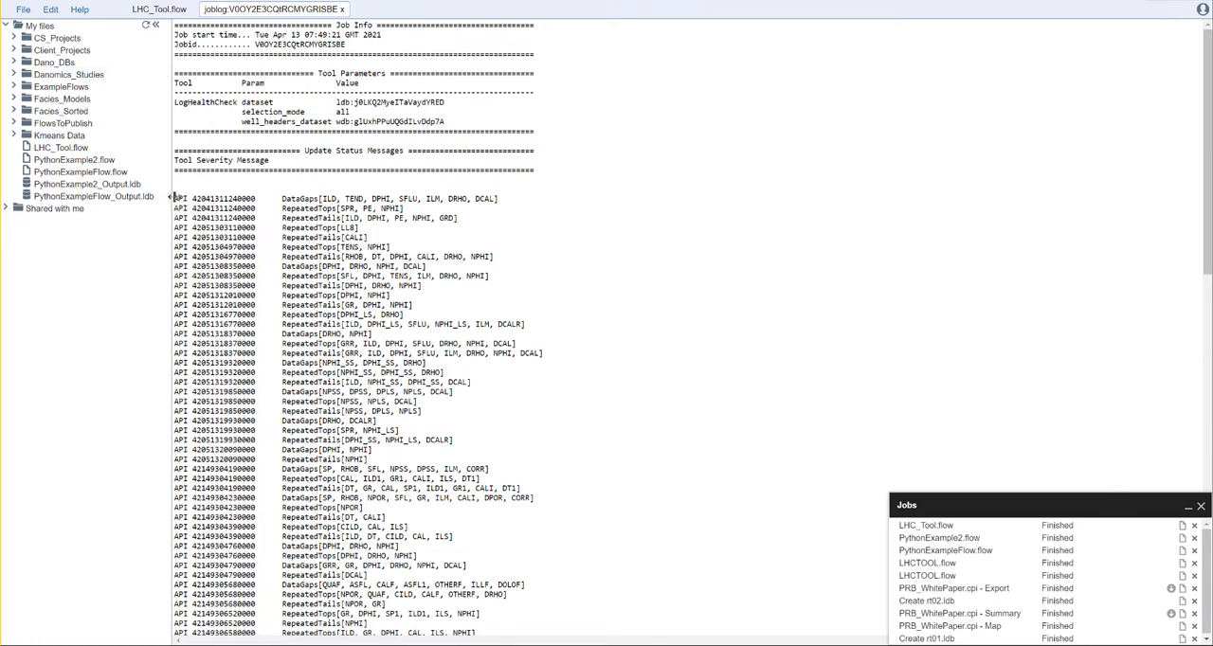
Step: Examine the DataGaps, RepeatedTops and RepeatedTails entries reported for the first well in the job log
left_click_drag(175, 199, 492, 221)
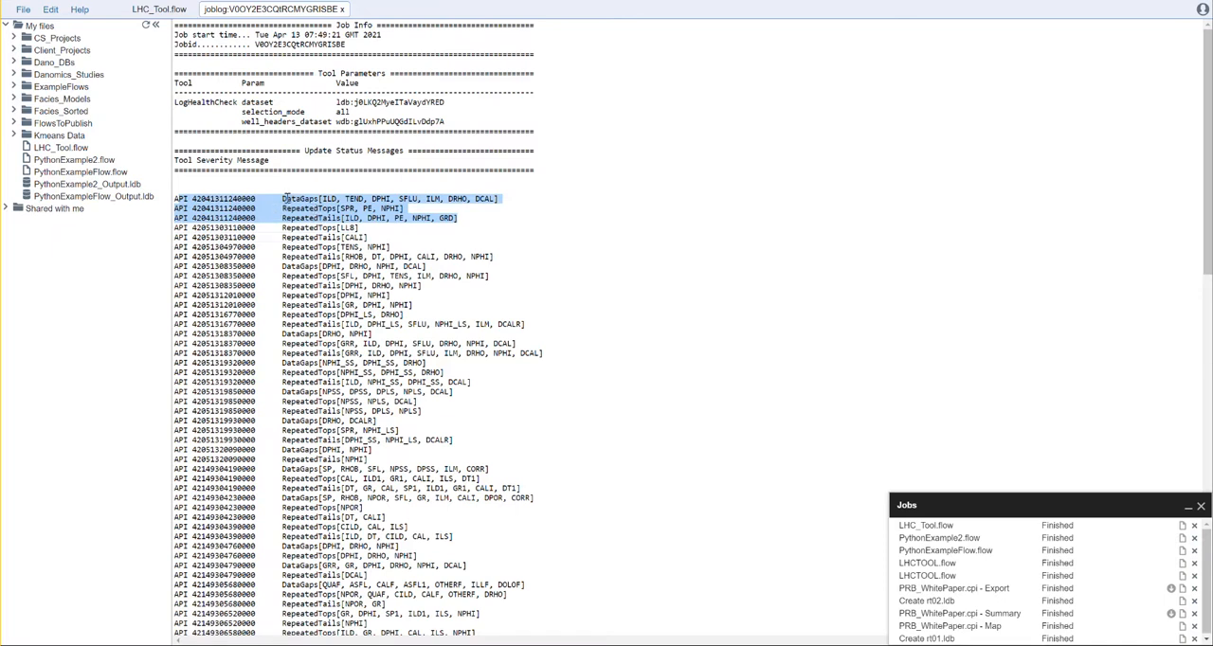
left_click_drag(504, 198, 282, 199)
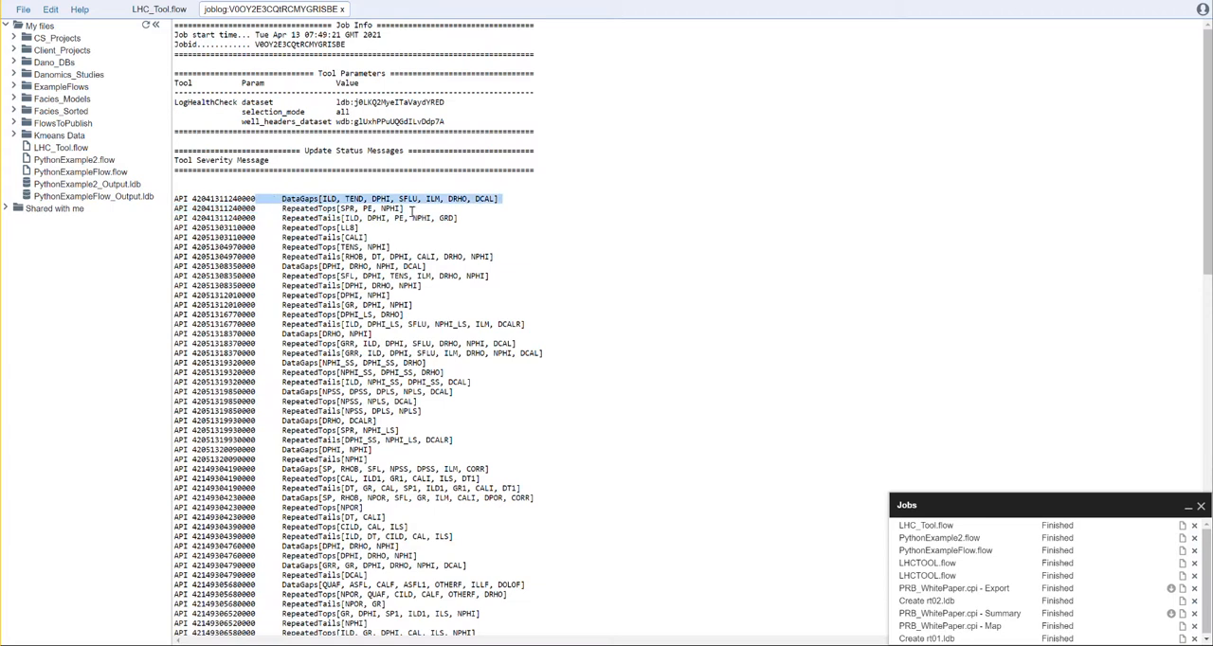
left_click_drag(409, 209, 282, 207)
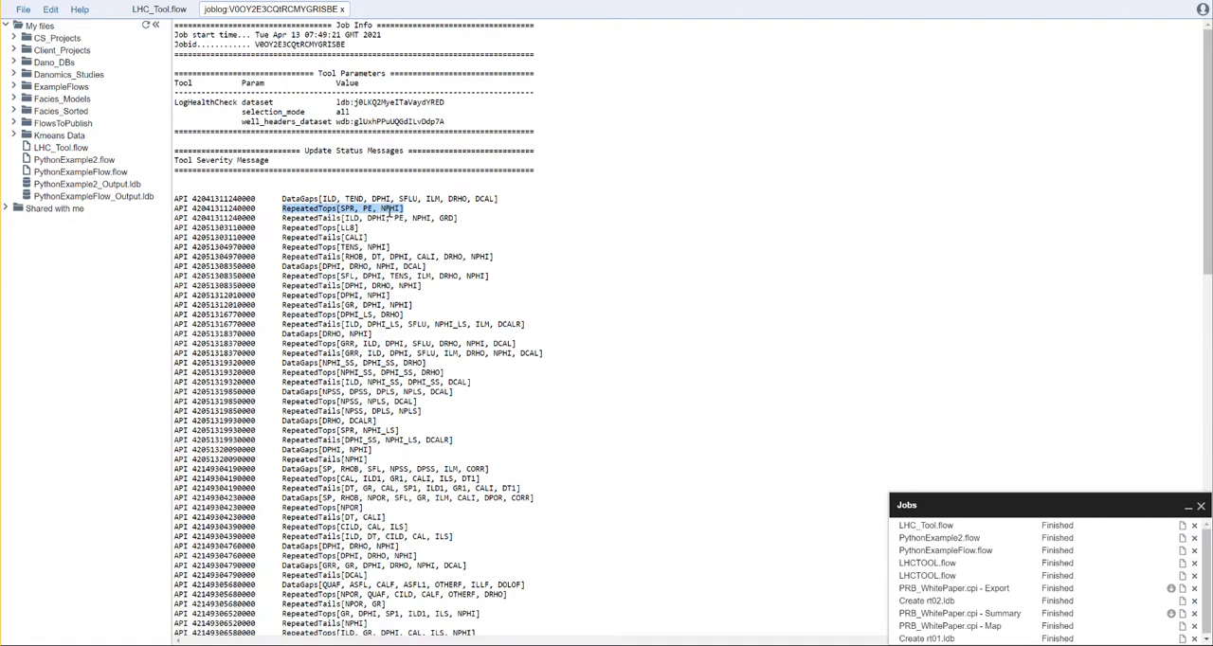
left_click_drag(458, 218, 282, 217)
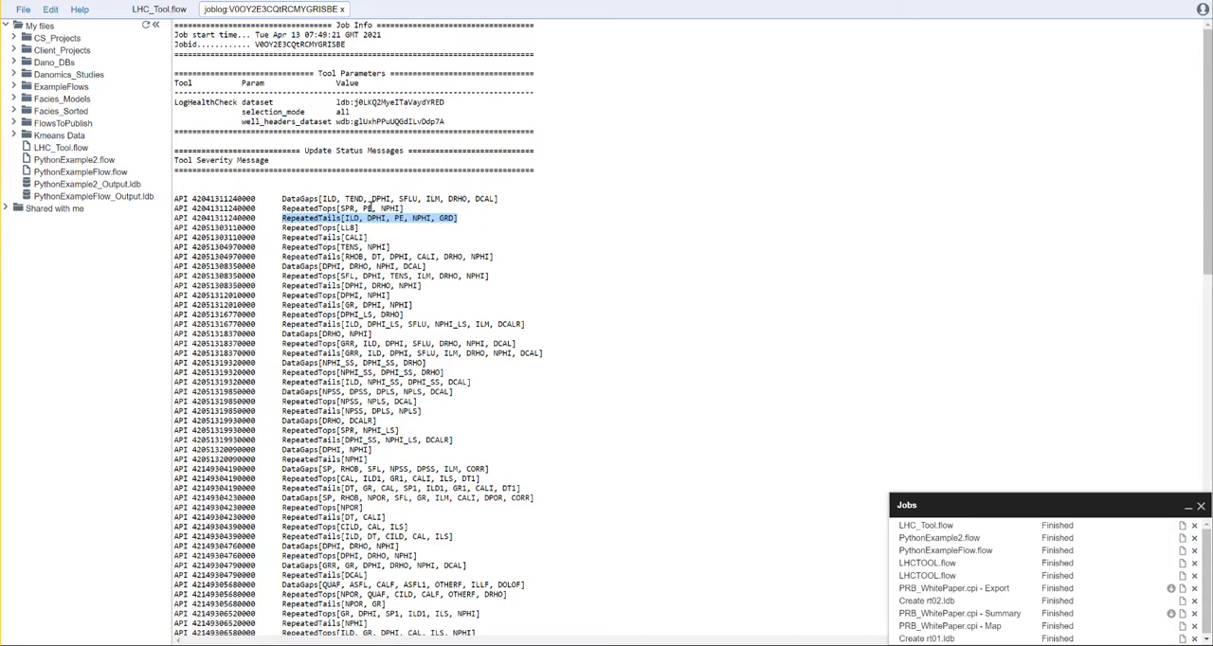
left_click(479, 232)
Step: Review the failures per check in the LogHealthCheck Summary at the end of the log, and close the log
scroll(327, 204, "down", 5)
scroll(313, 204, "down", 20)
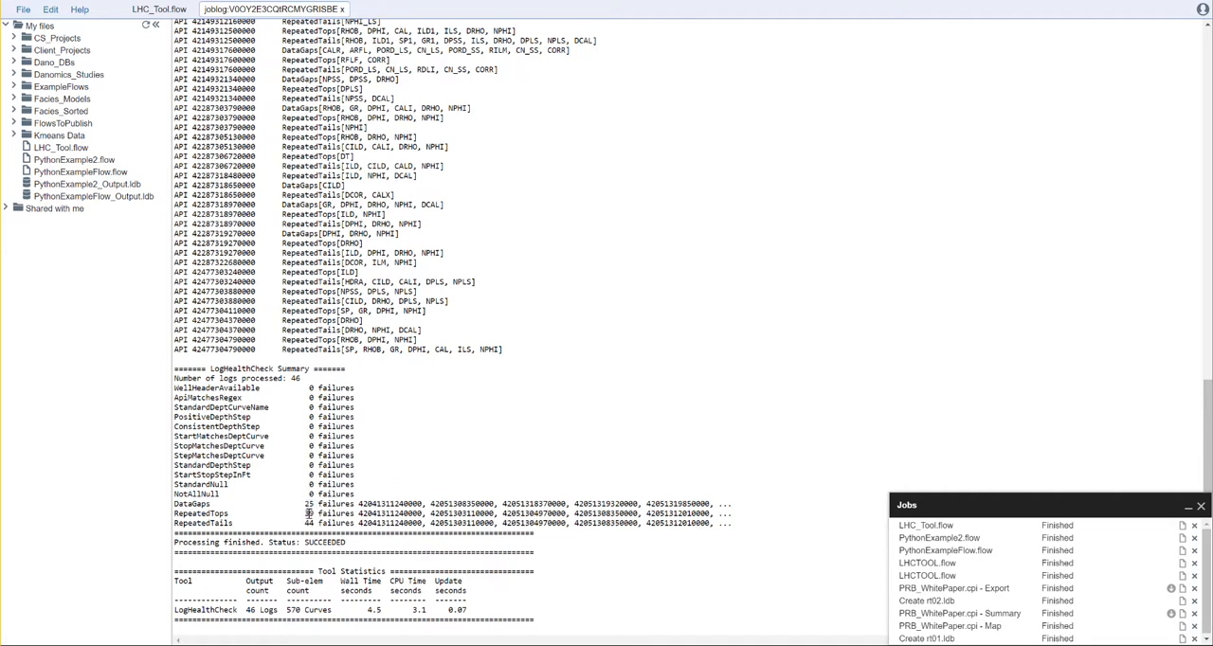
double_click(313, 514)
double_click(307, 523)
left_click_drag(735, 523, 171, 520)
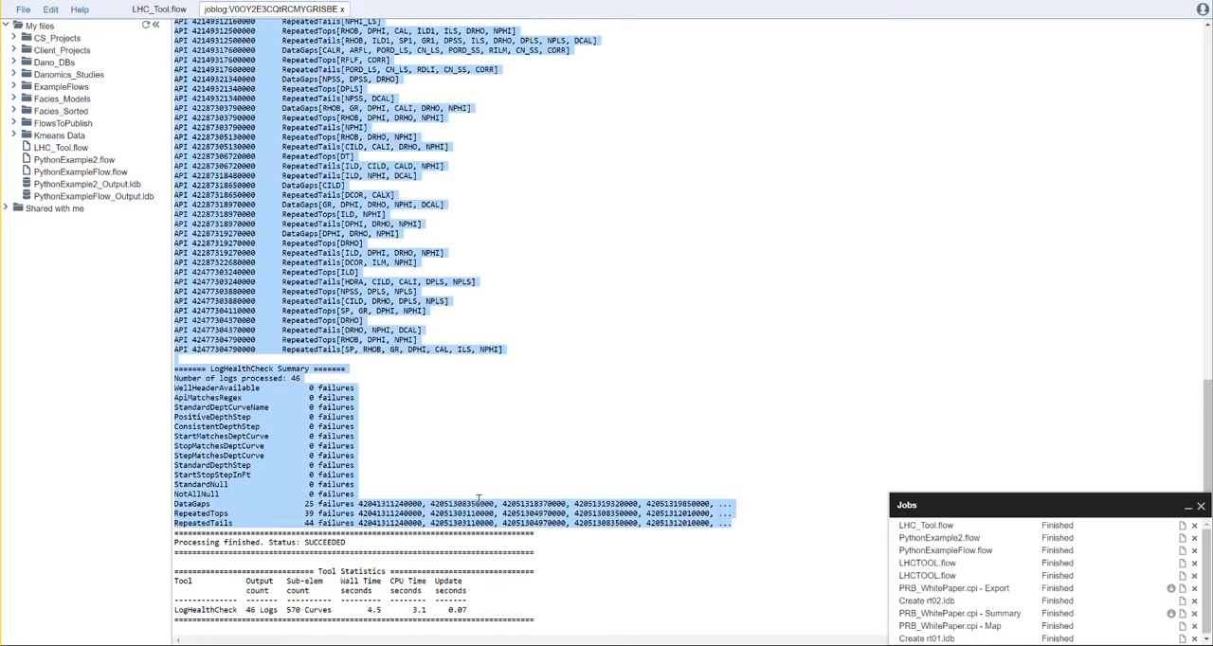
left_click(438, 336)
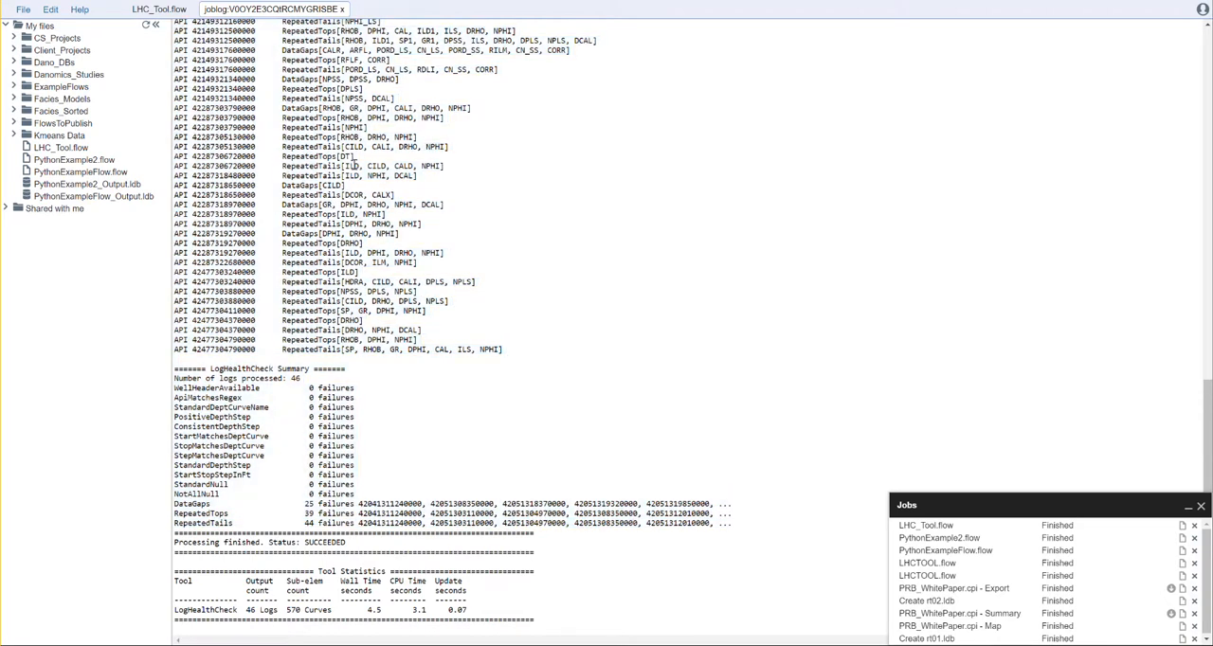
left_click(342, 8)
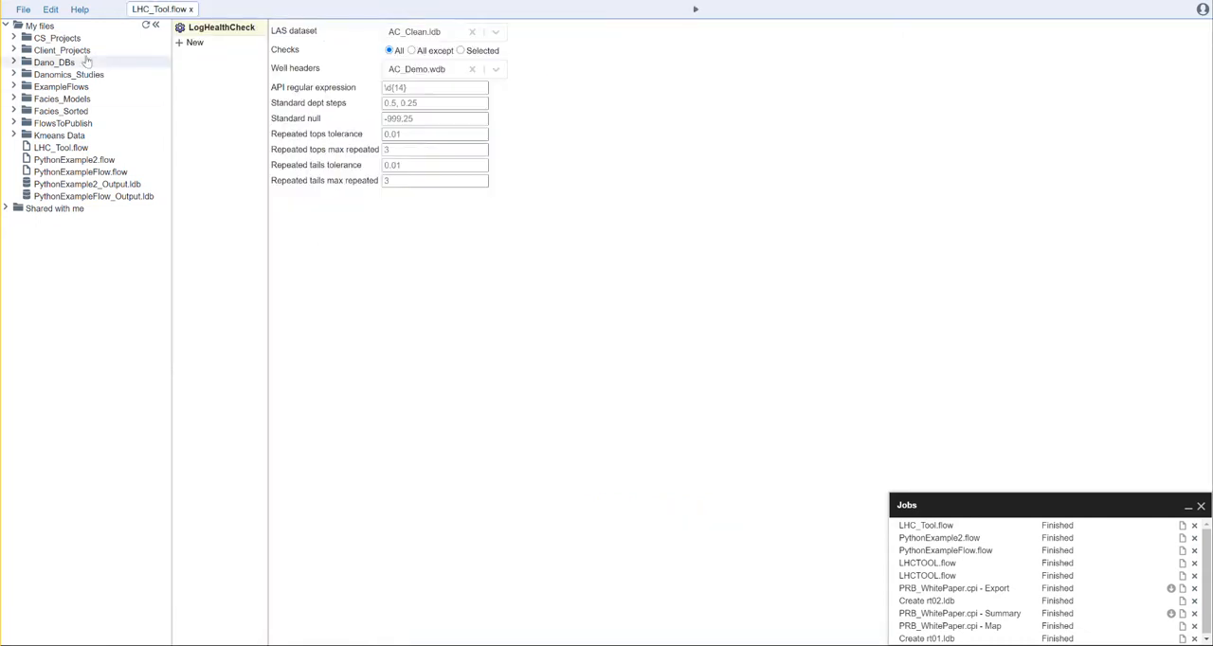
Step: Create a new flow file named EliminateRepeats.flow
left_click(25, 12)
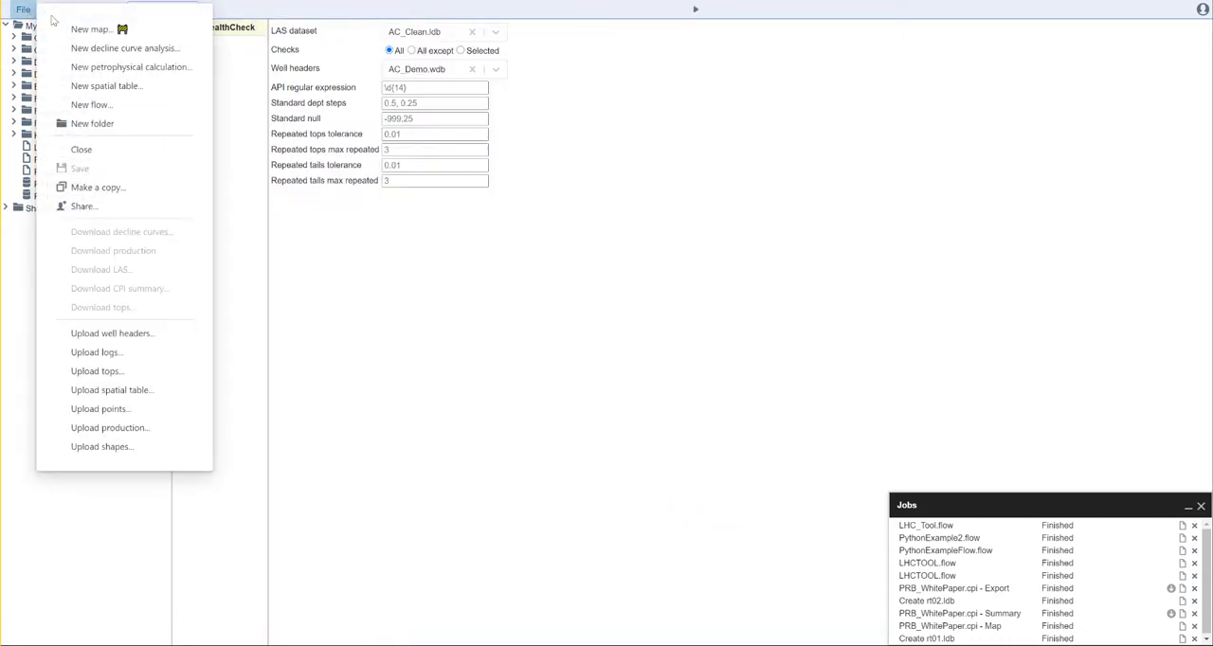
left_click(104, 102)
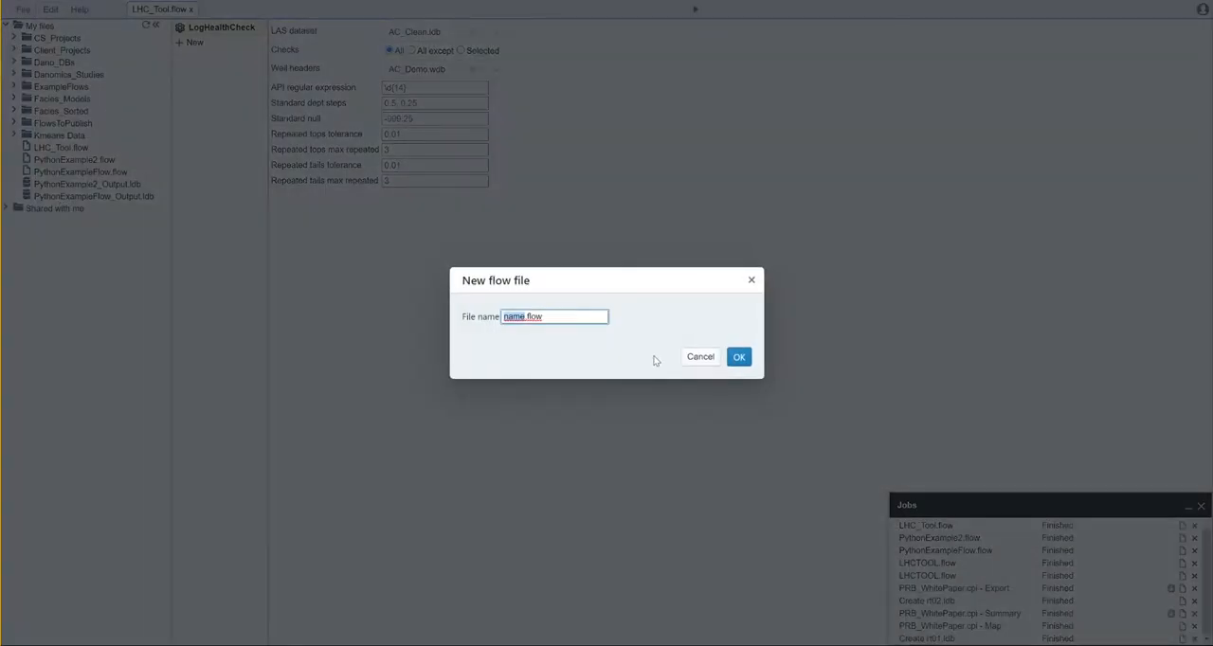
type("EliminateRepeats")
left_click(738, 356)
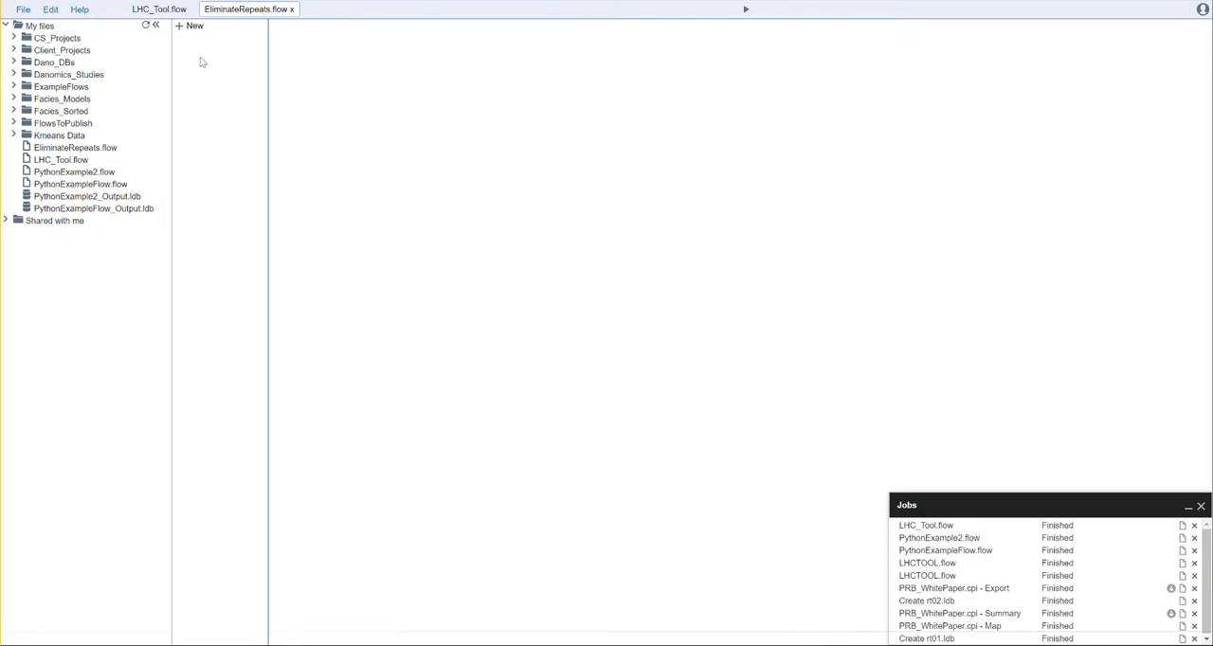
Step: Add the LogInput, NullRepeatedLogSamples and LogOutput tools to the flow, in that order
type("l")
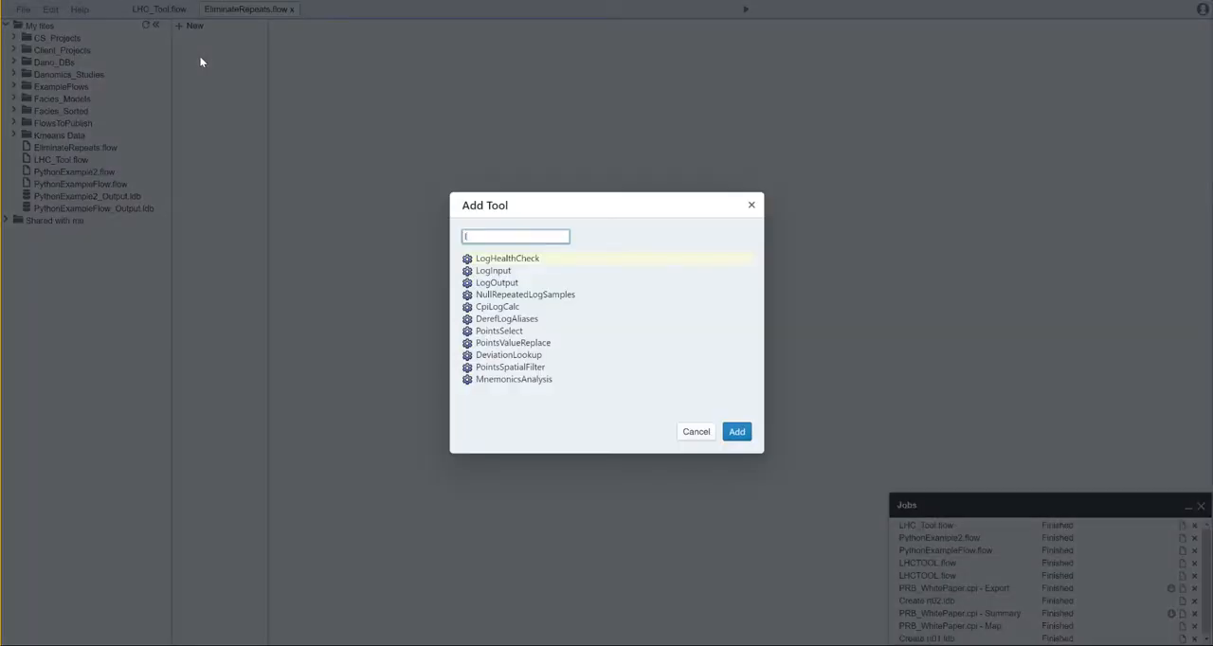
left_click(494, 271)
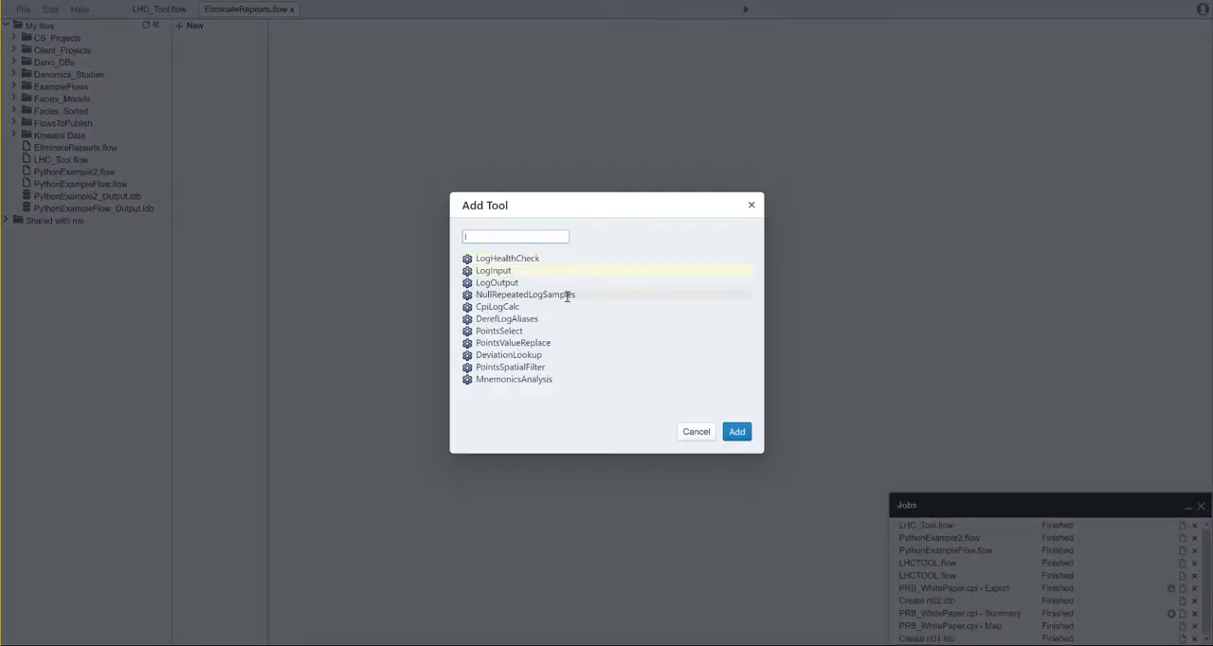
left_click(735, 433)
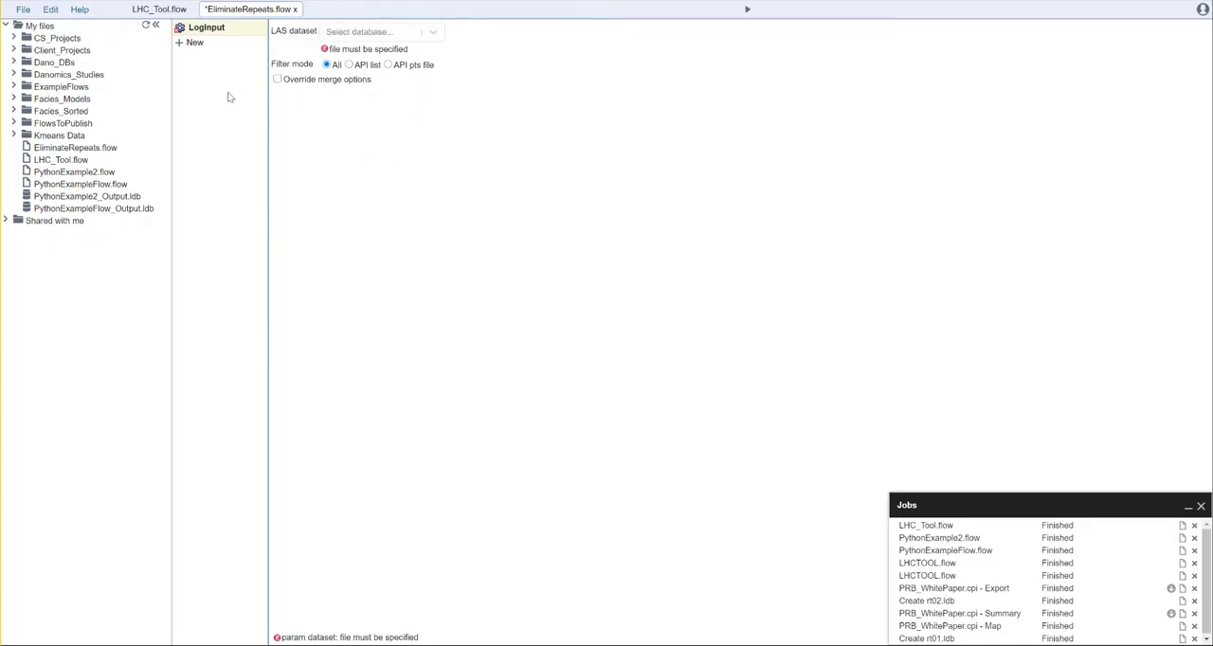
type("null")
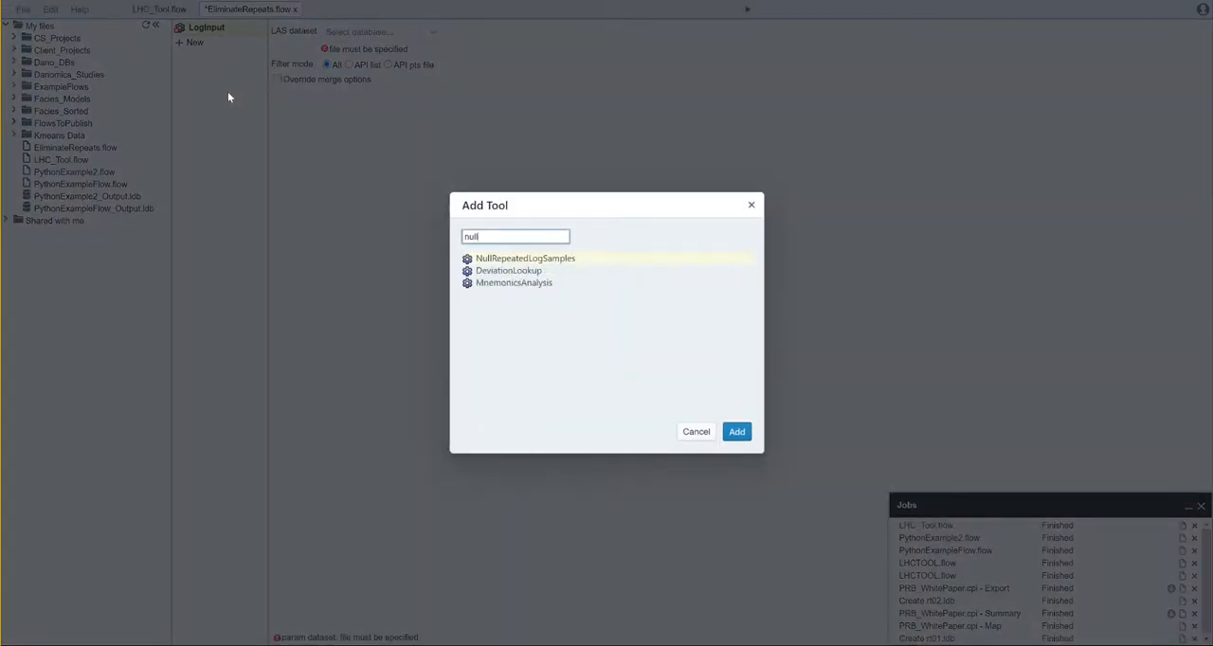
key("Return")
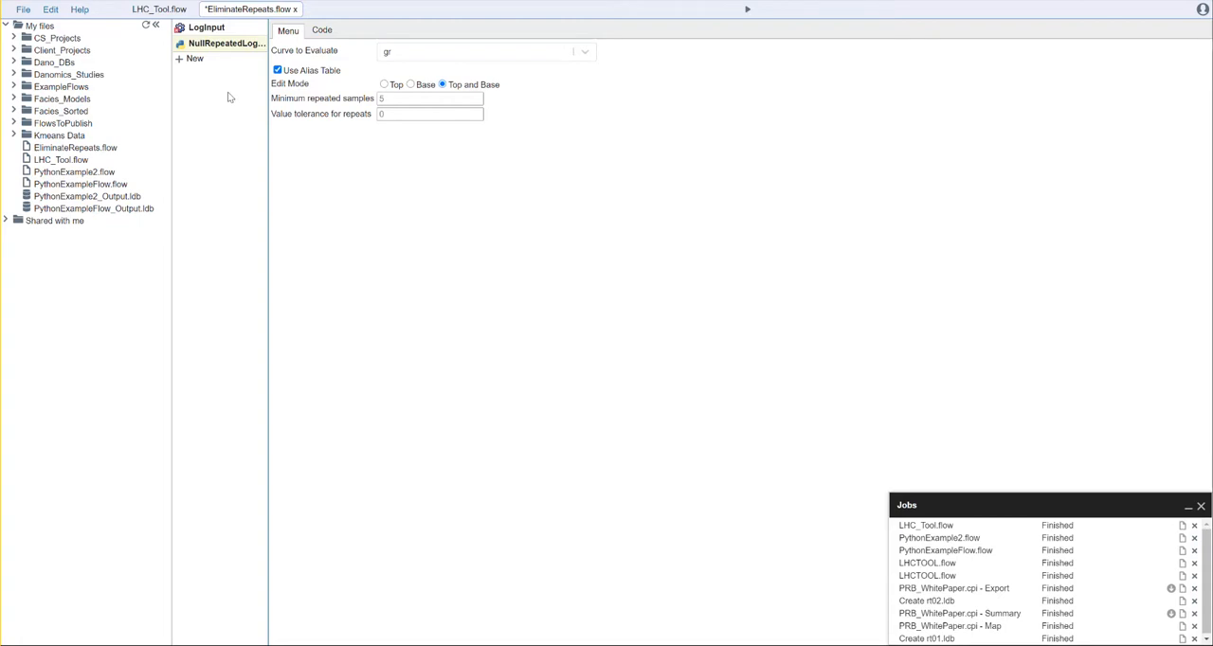
type("log")
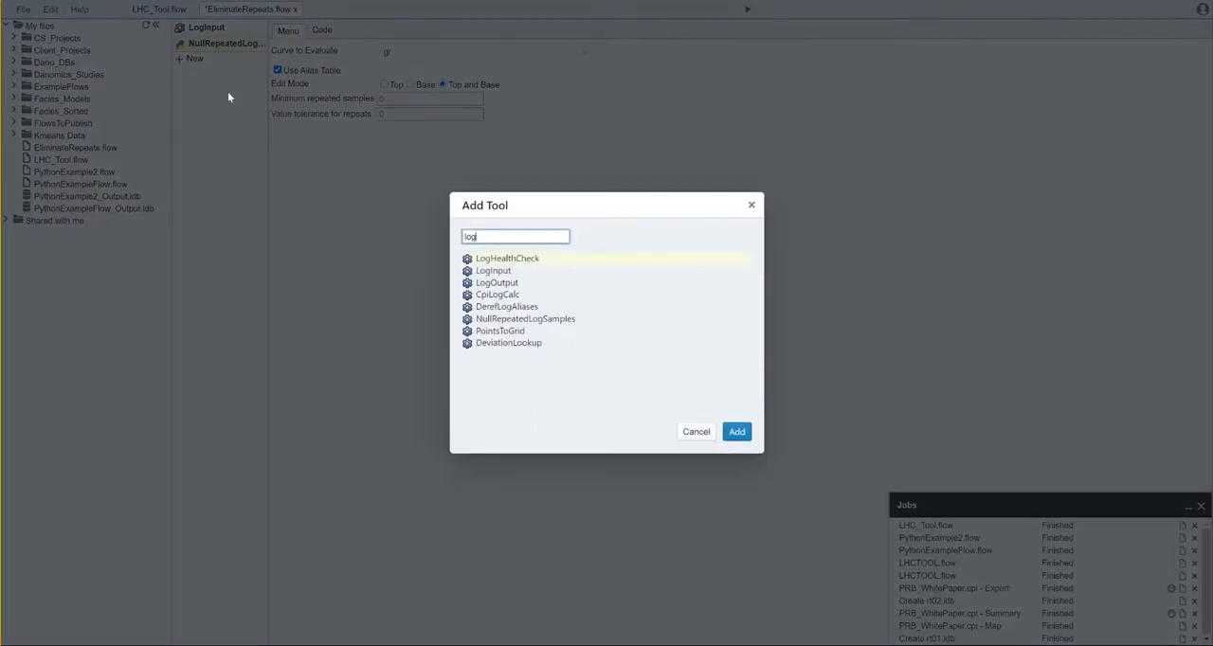
type("output")
key("Return")
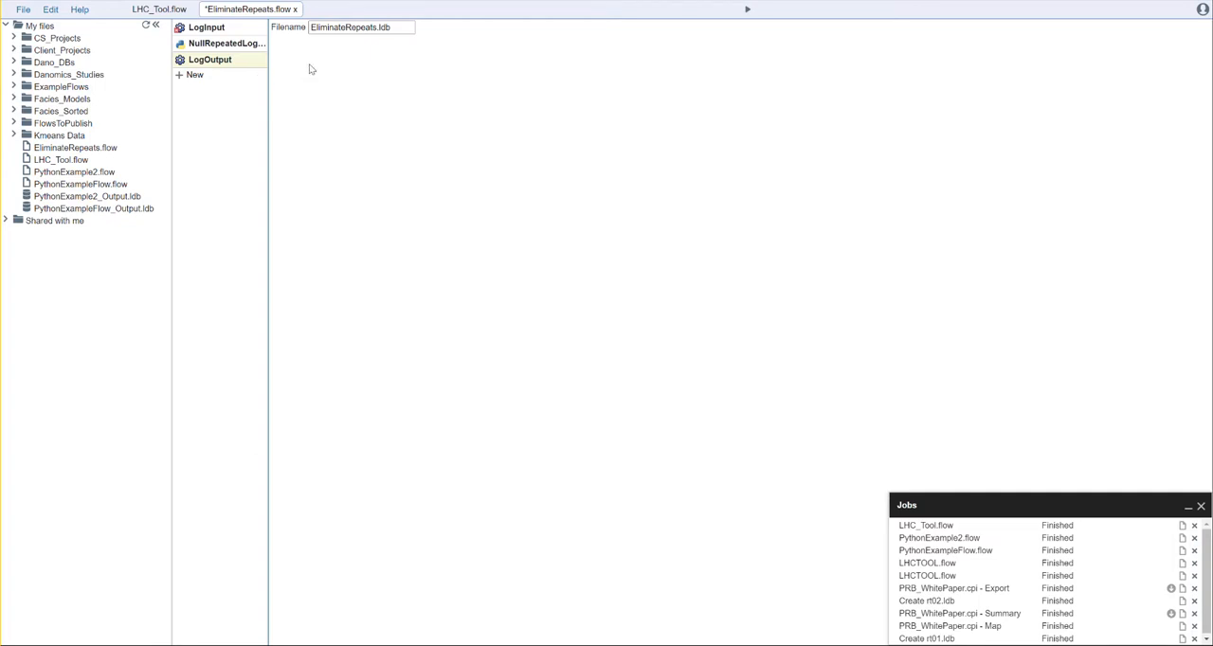
Step: Set the LAS dataset of the LogInput tool to AC_Clean.ldb
left_click(232, 34)
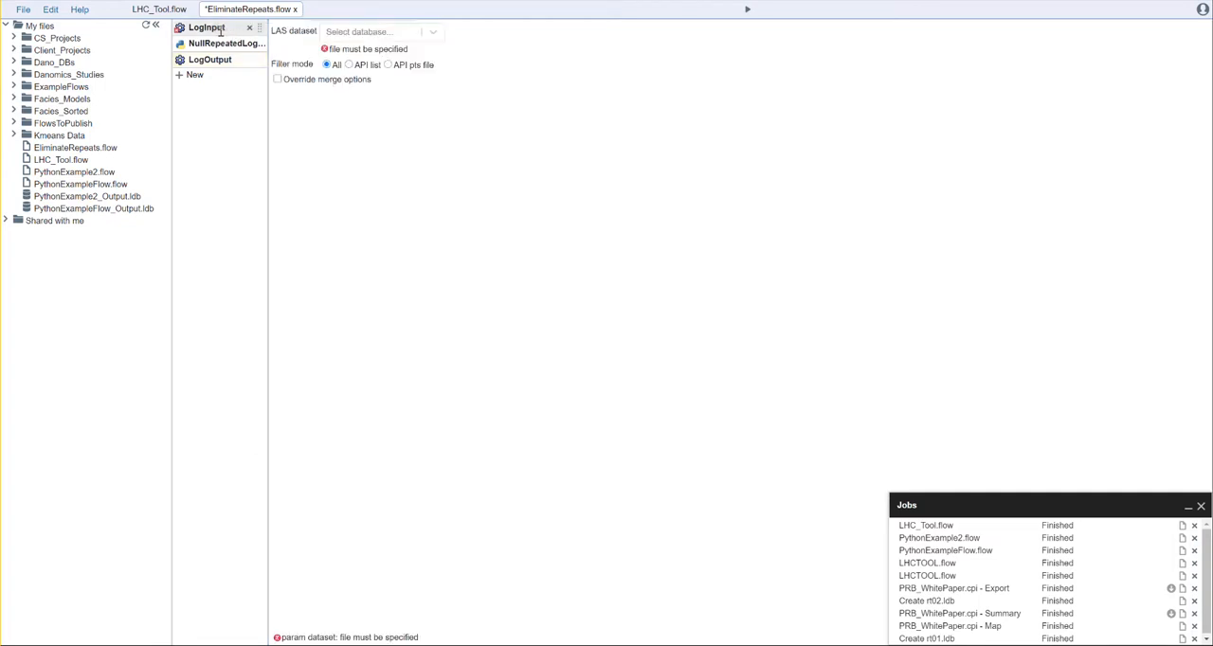
left_click(433, 32)
left_click_drag(439, 71, 440, 84)
left_click(377, 163)
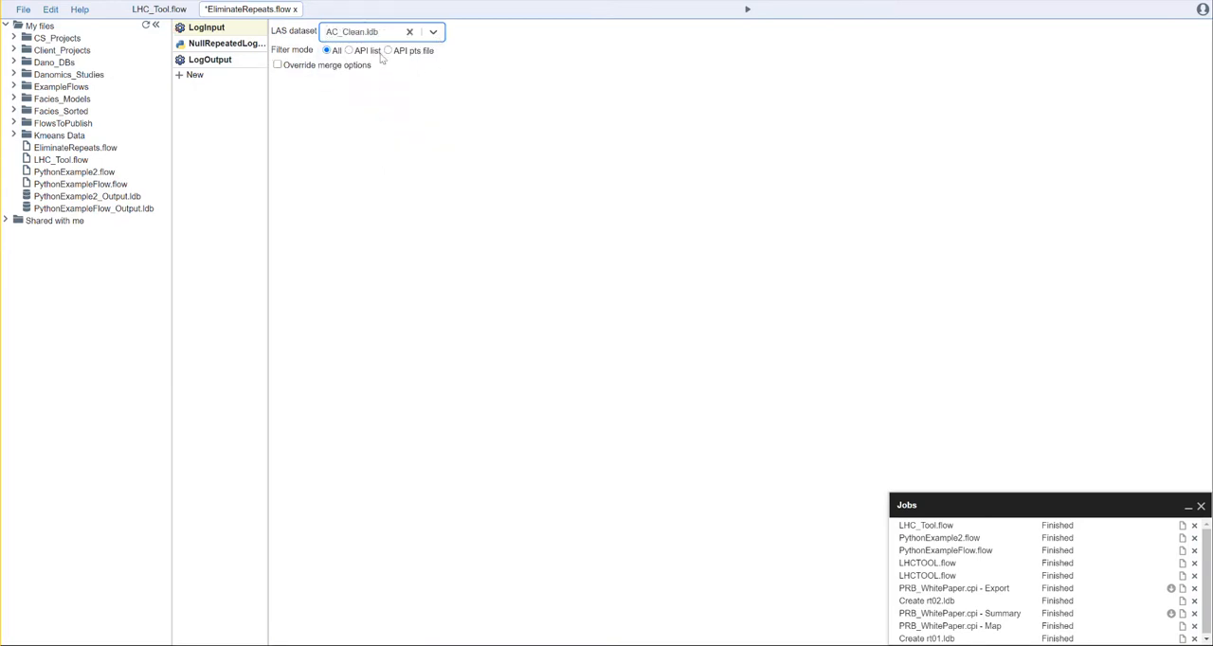
Step: Examine the NullRepeatedLogSamples parameters: curve to evaluate, alias table use, edit mode, minimum repeated samples and value tolerance for repeats
left_click(230, 46)
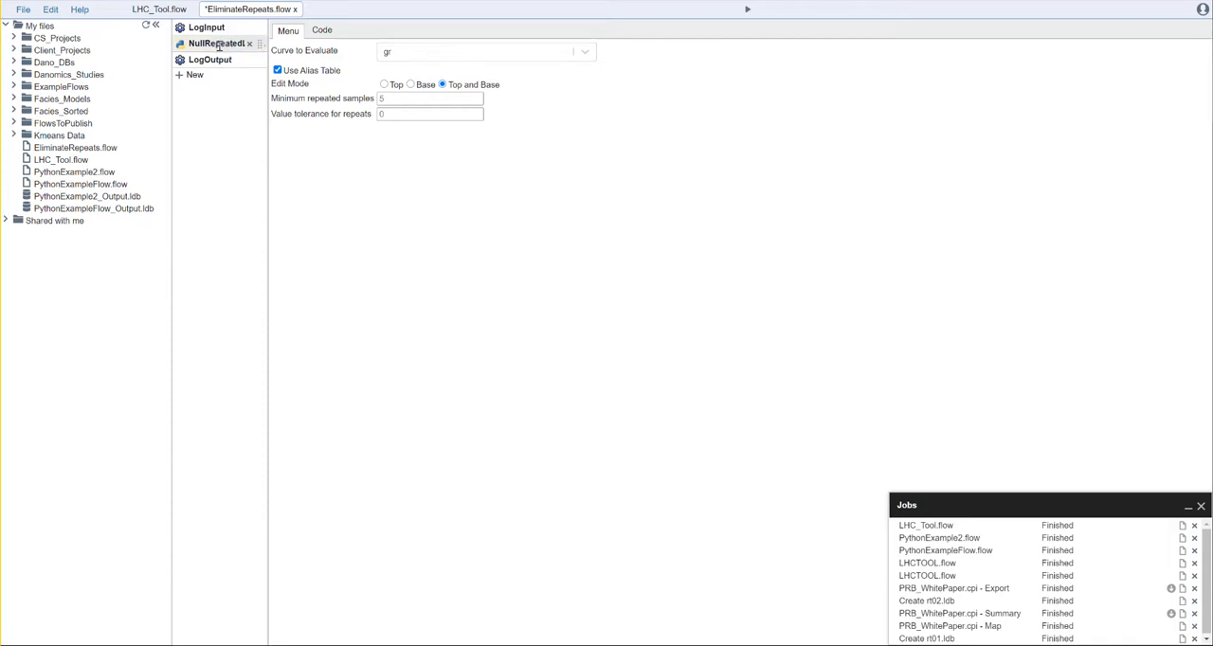
left_click_drag(268, 34, 314, 35)
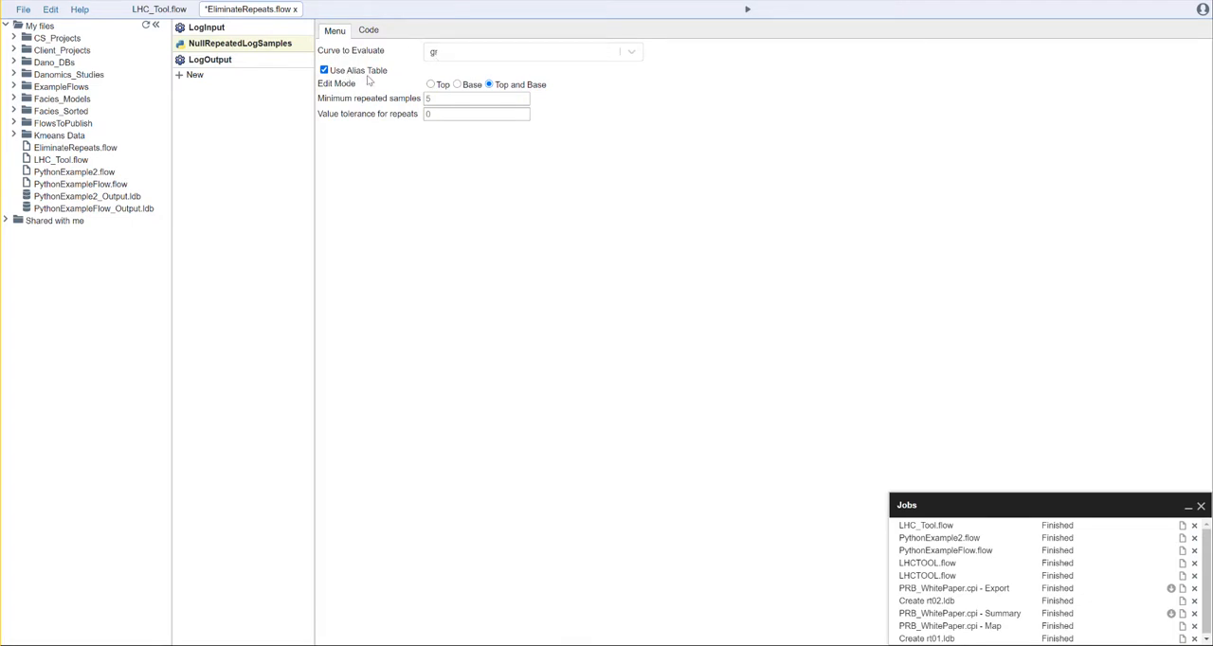
left_click(428, 99)
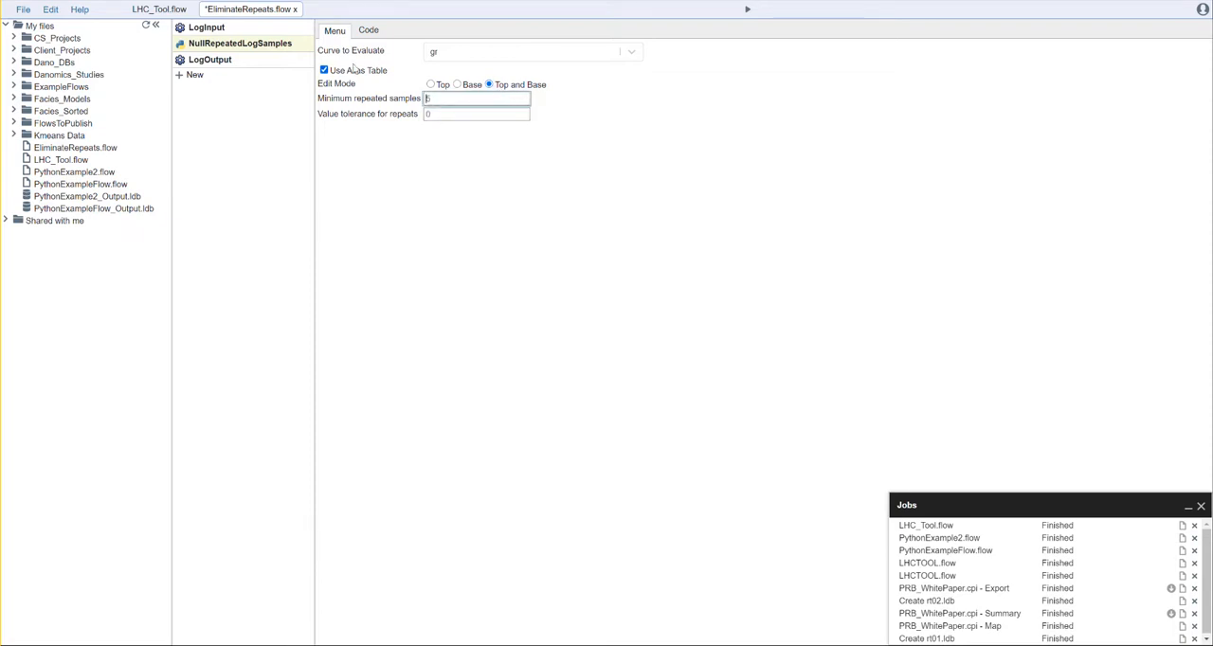
Step: Name the LogOutput file AC_Clean_trimmed_top_and_base.ldb and run the EliminateRepeats flow
left_click(243, 63)
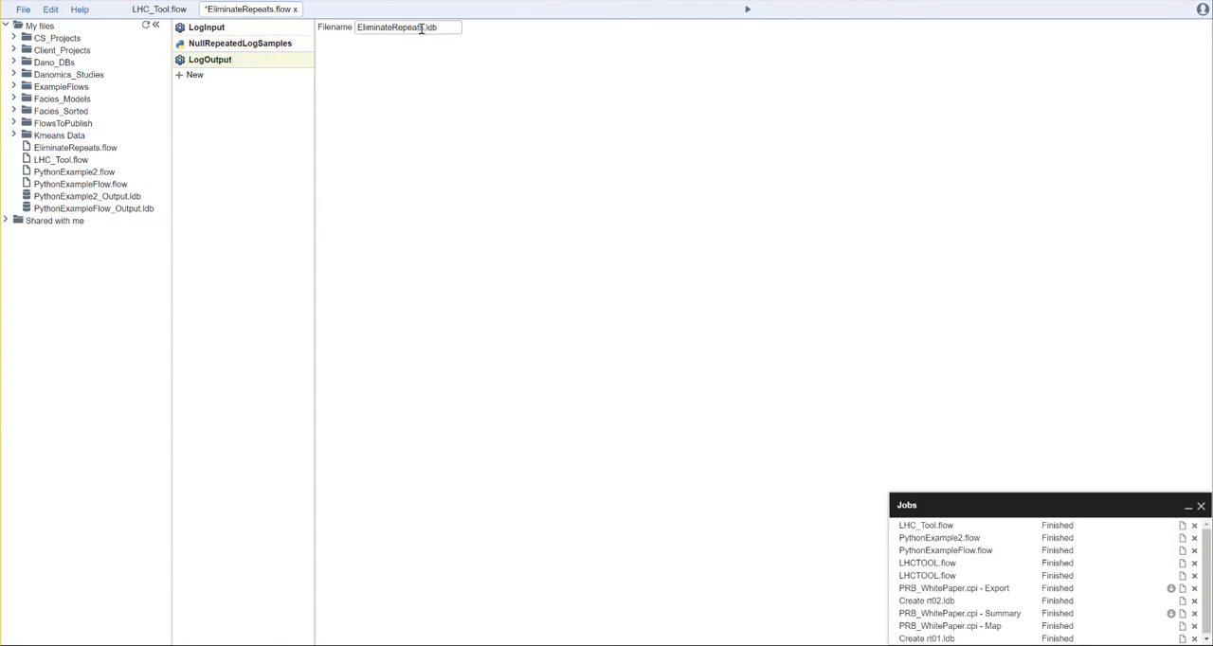
left_click_drag(425, 29, 357, 29)
type("AC_C")
type("lean")
type("_trimme")
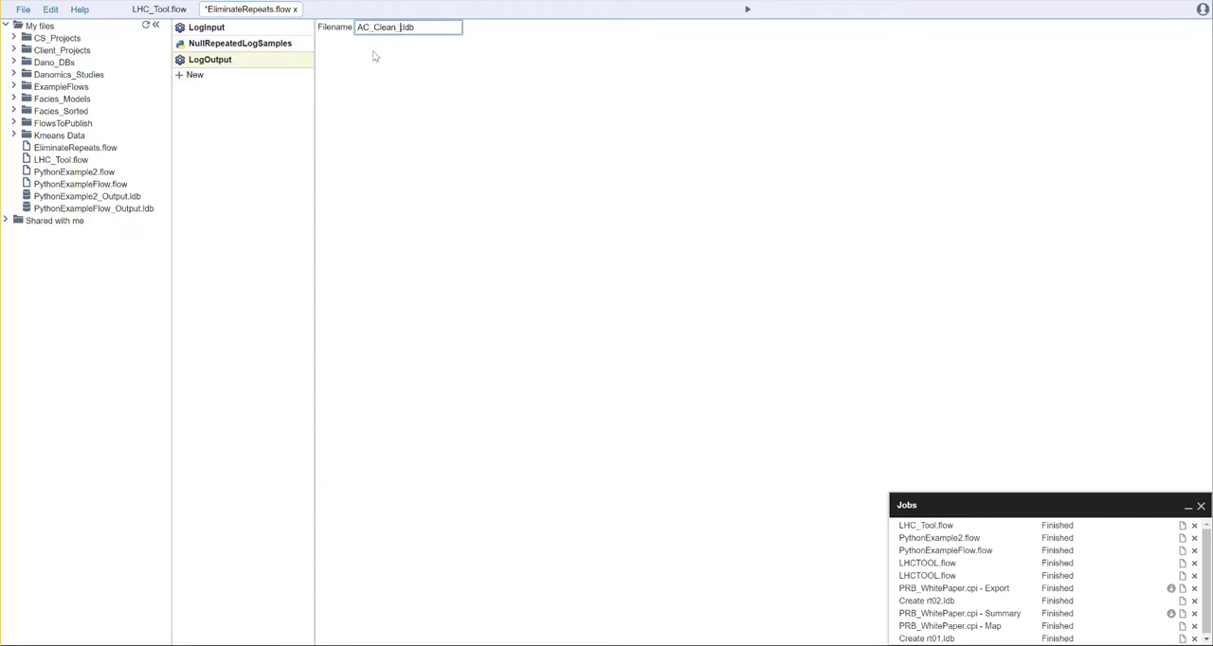
type("d_top_and_base")
left_click(408, 87)
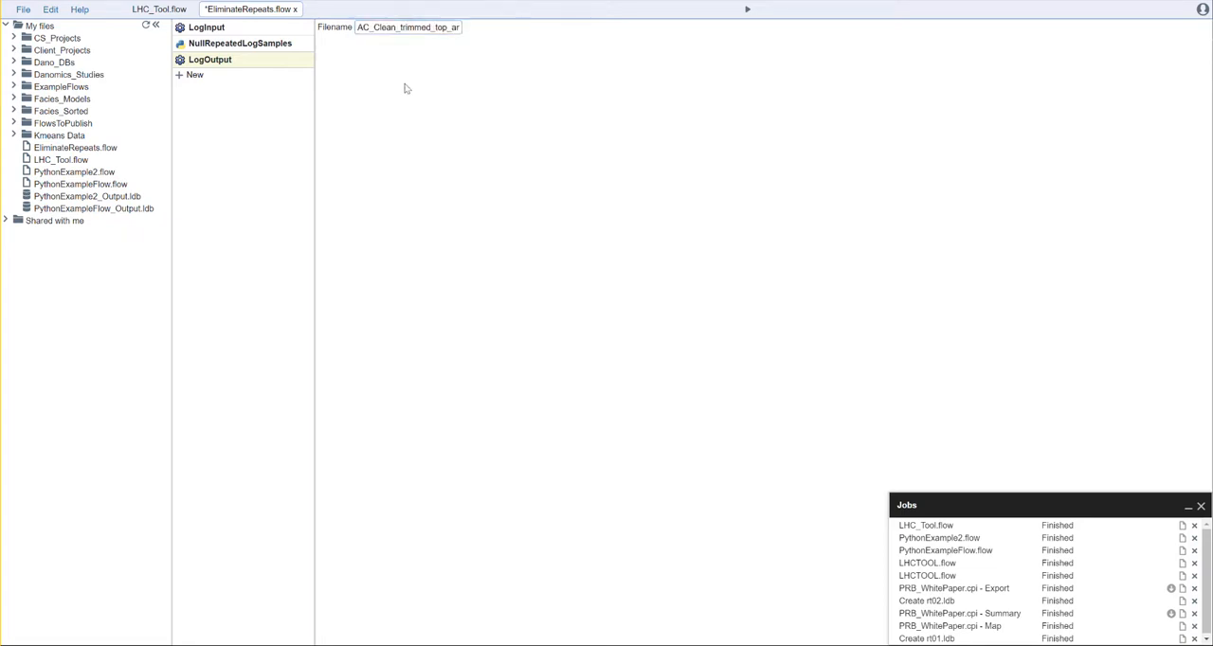
left_click(747, 10)
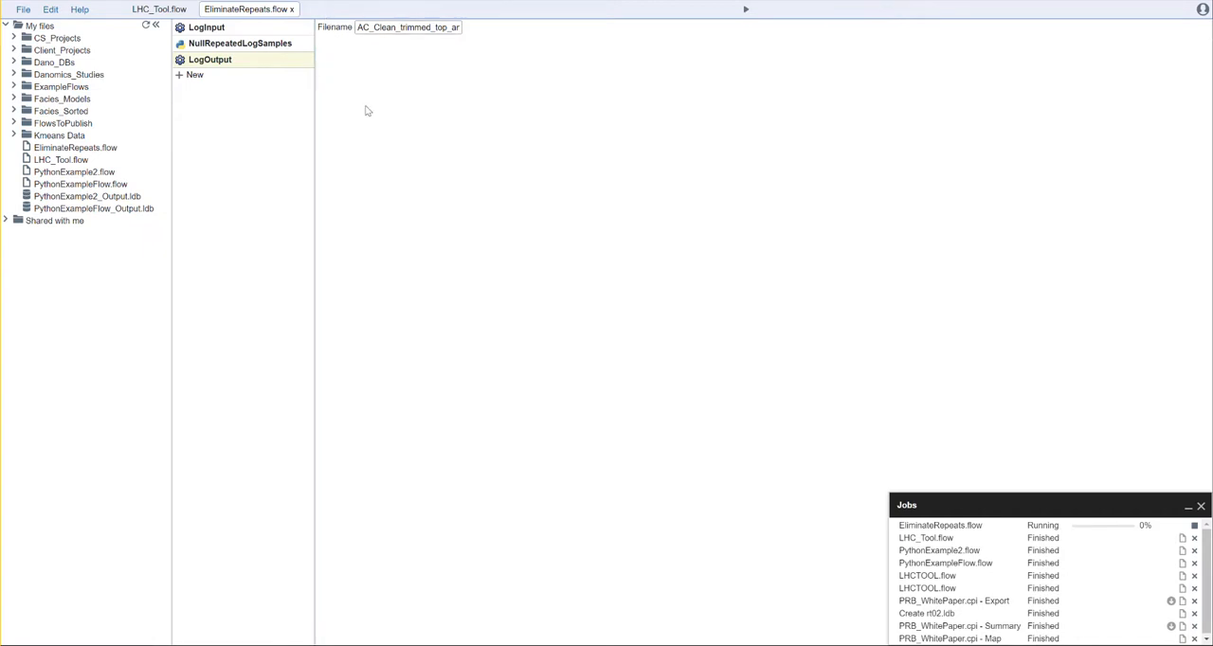
Step: Create a new flow file named MnemonicsAnalysis.flow
left_click(25, 12)
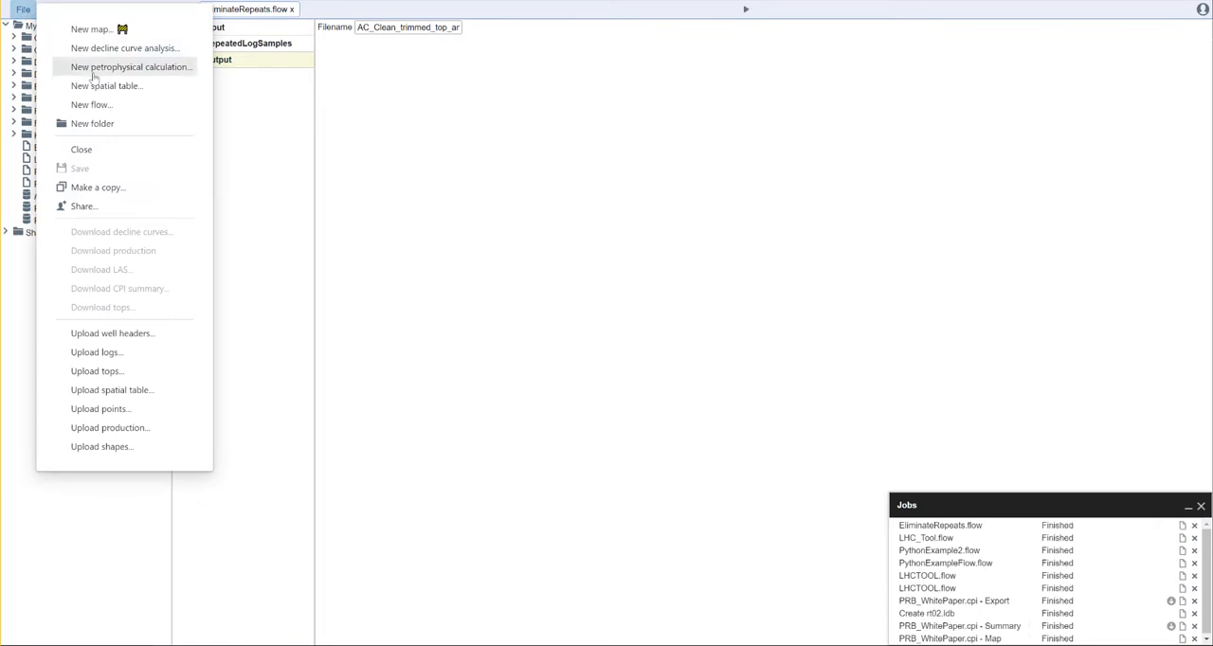
left_click(90, 104)
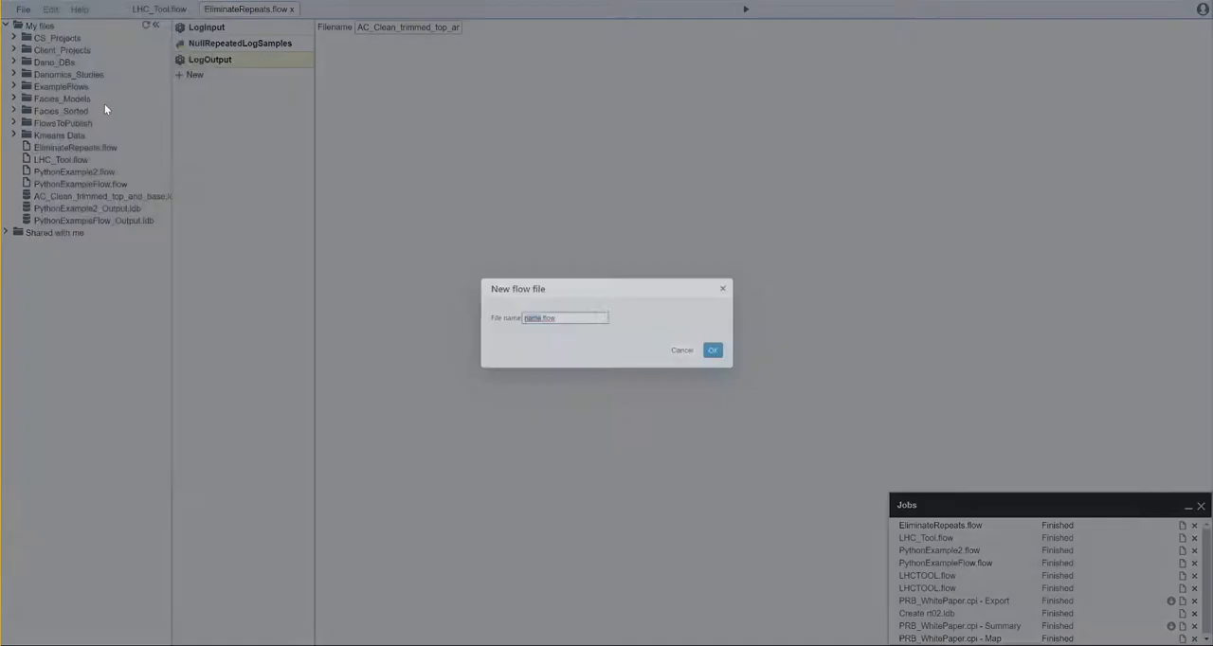
type("Mnemon")
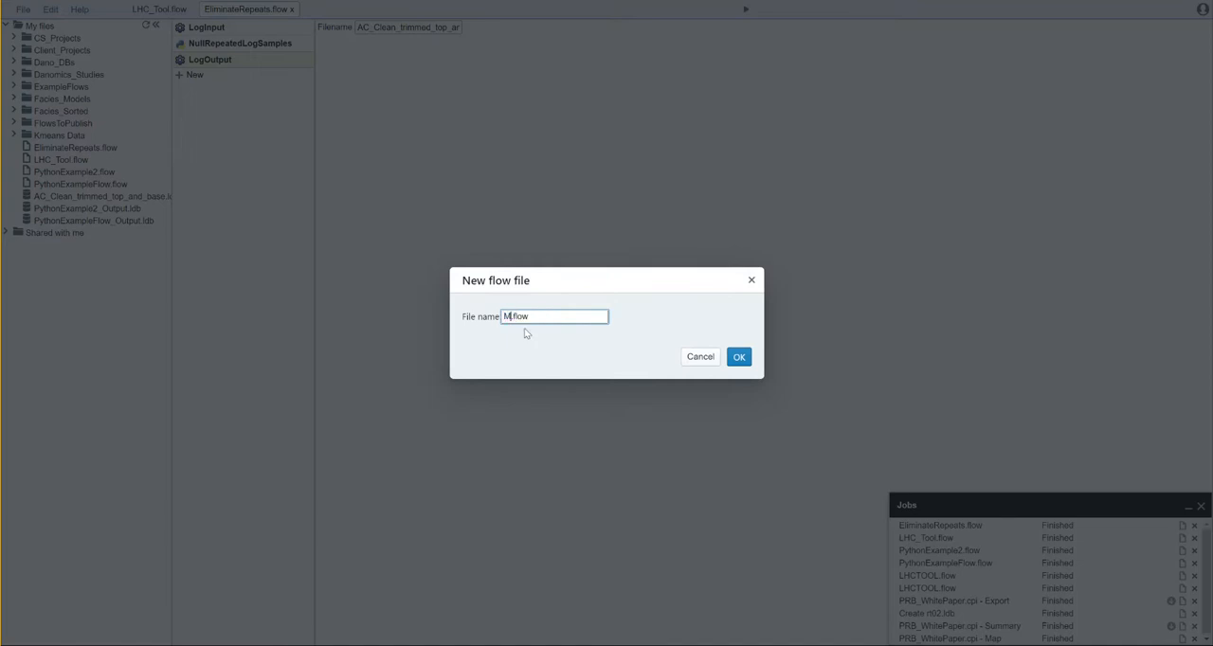
type("icsAnalysis")
left_click(739, 358)
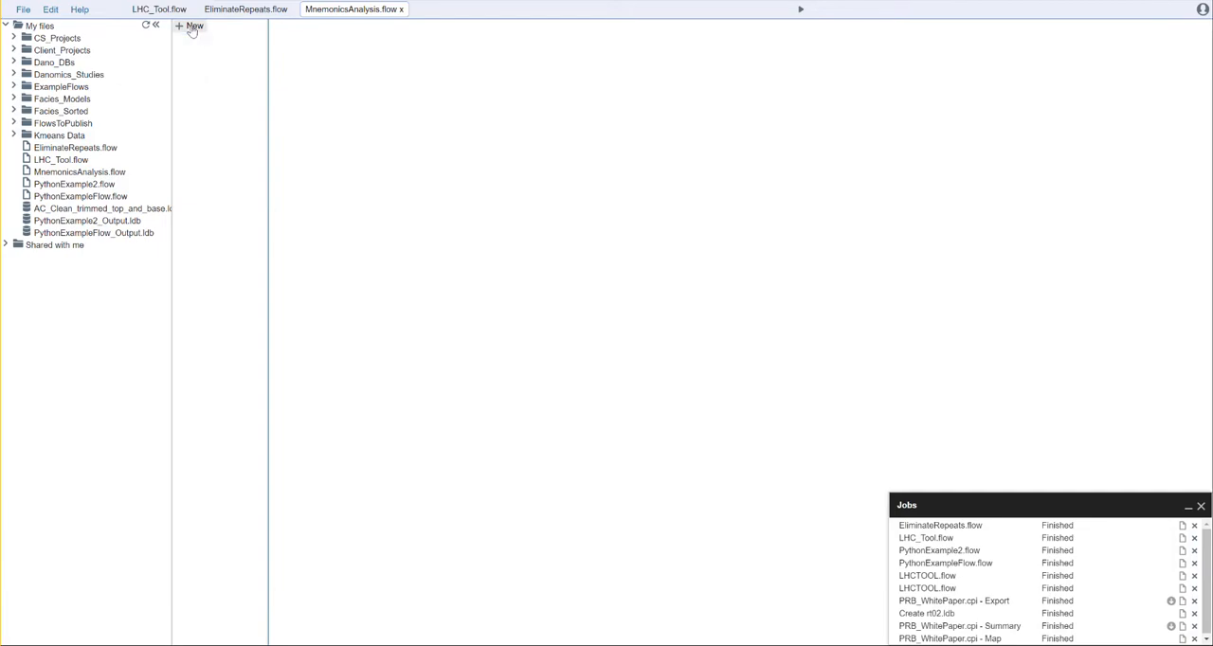
Step: Add the MnemonicsAnalysis tool to the new flow, plus a LogInput tool to feed it
left_click(192, 28)
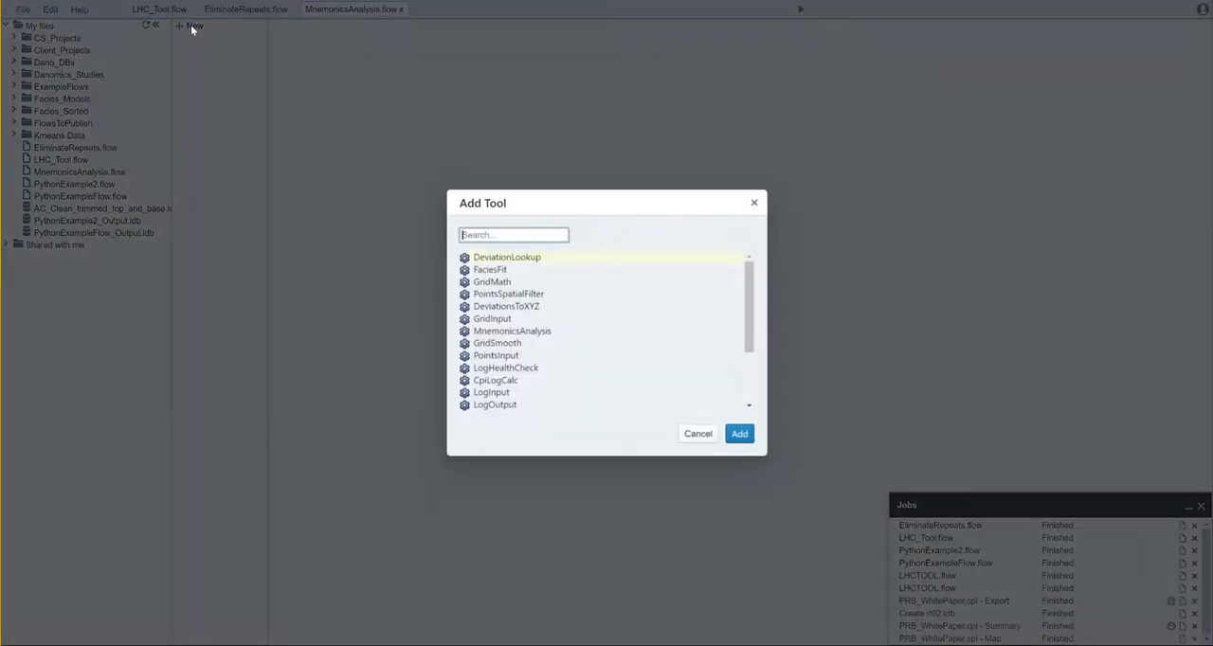
left_click(512, 330)
left_click(739, 434)
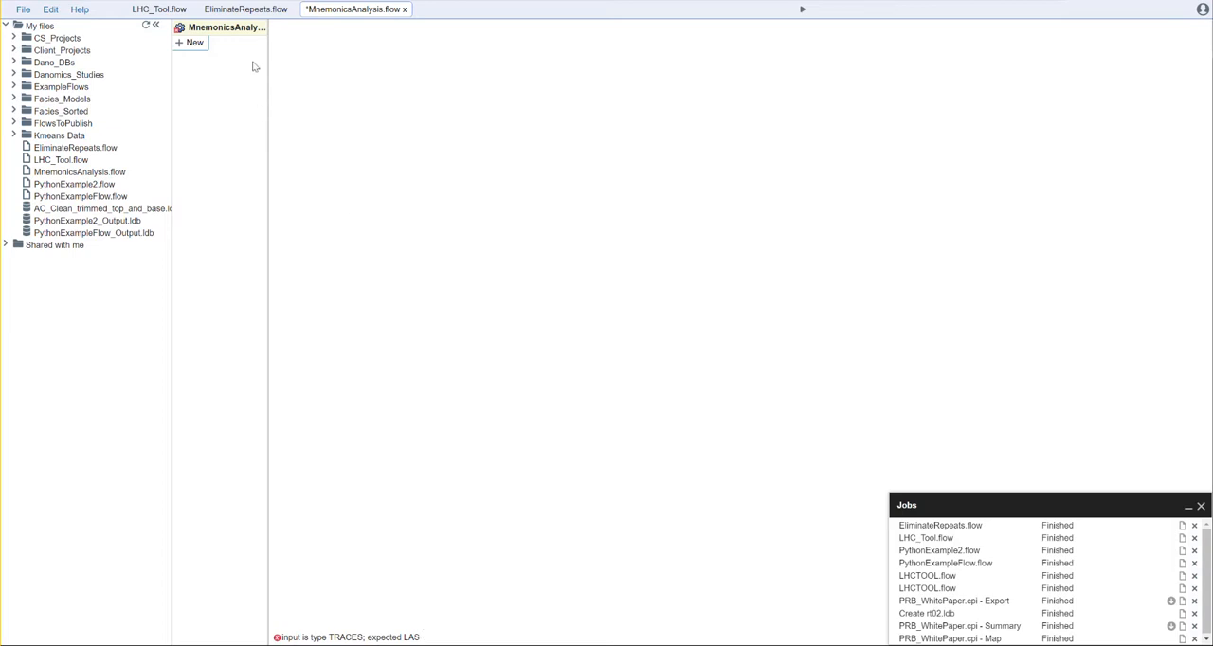
left_click(194, 43)
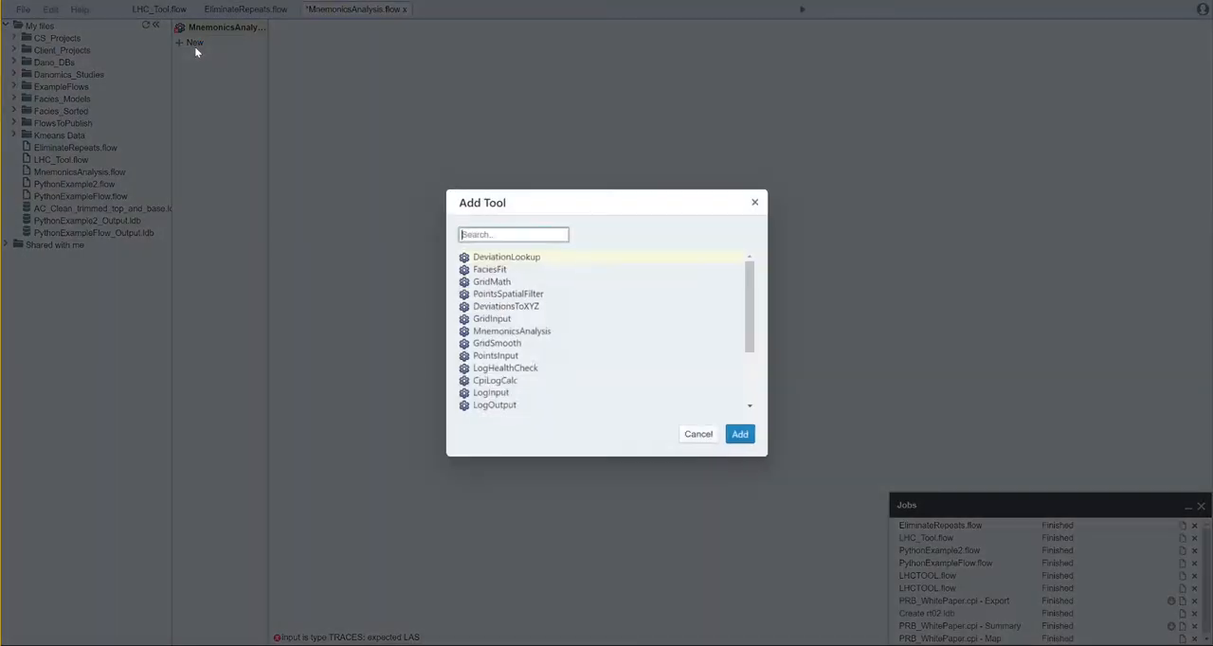
type("lo")
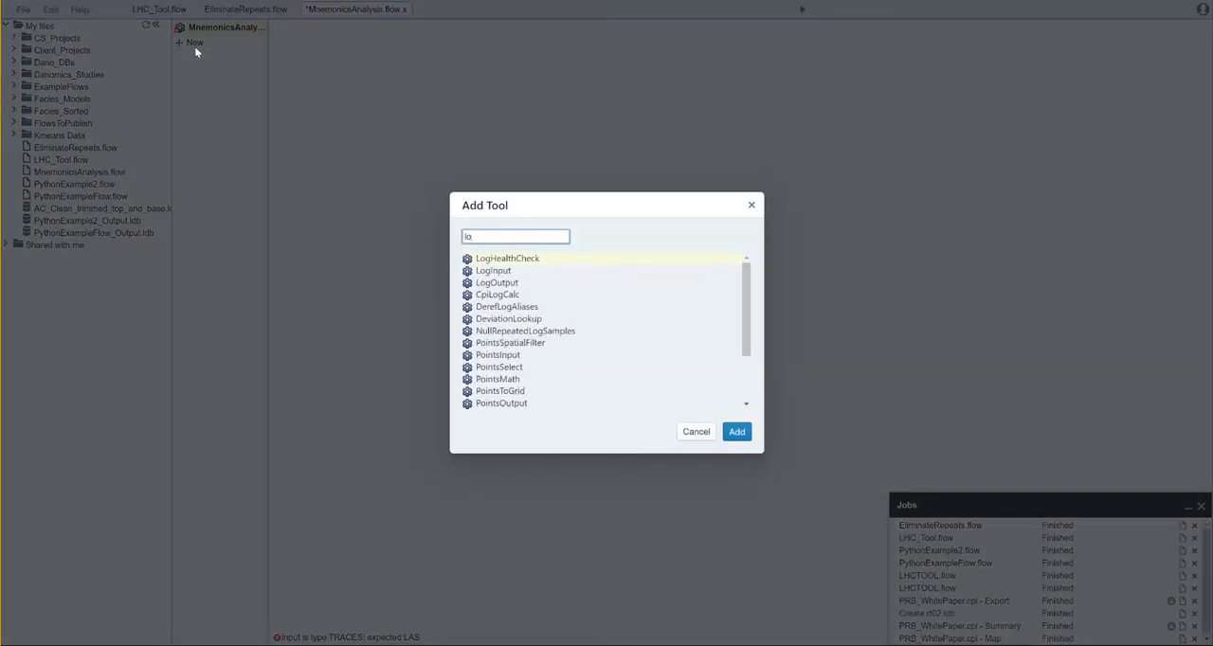
left_click(493, 270)
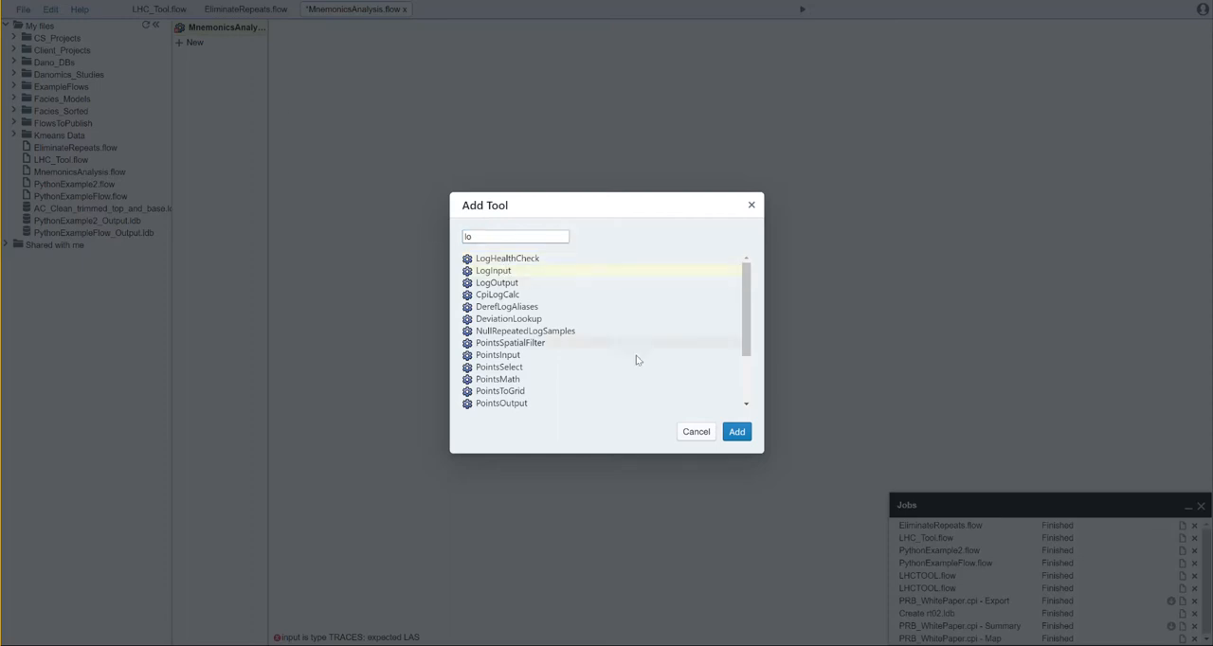
left_click(736, 431)
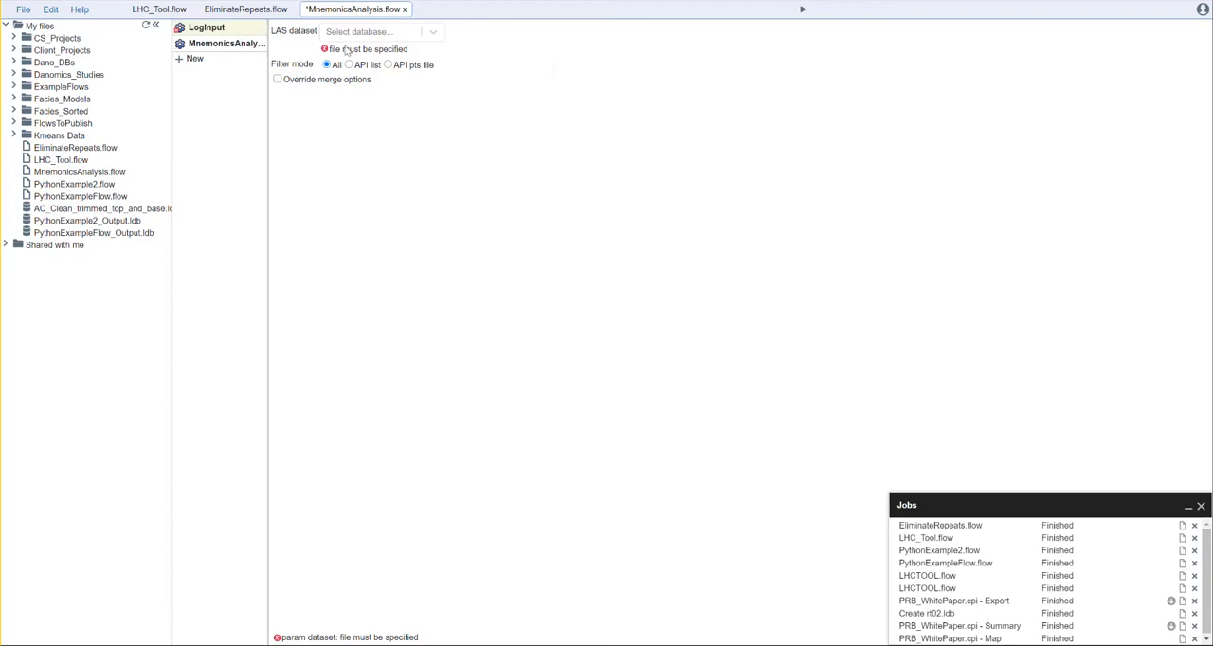
Step: Choose AC_Clean.ldb as the LAS dataset of the LogInput tool and check the MnemonicsAnalysis tool's settings
left_click(424, 32)
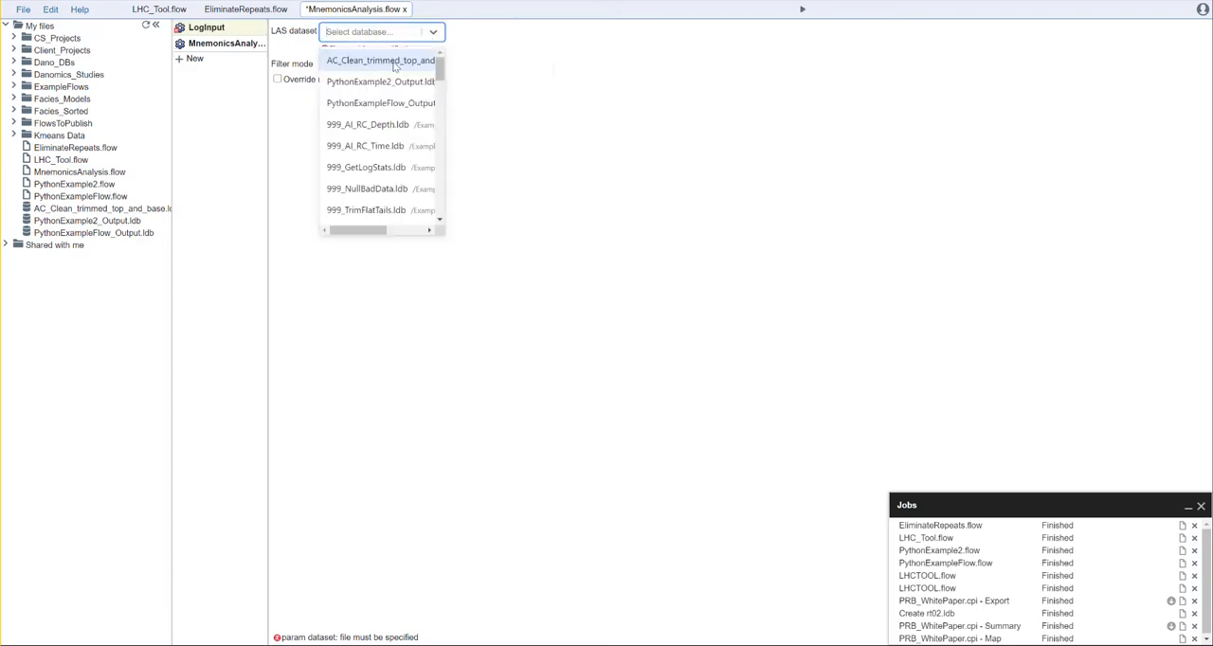
scroll(396, 67, "down", 5)
scroll(356, 87, "up", 1)
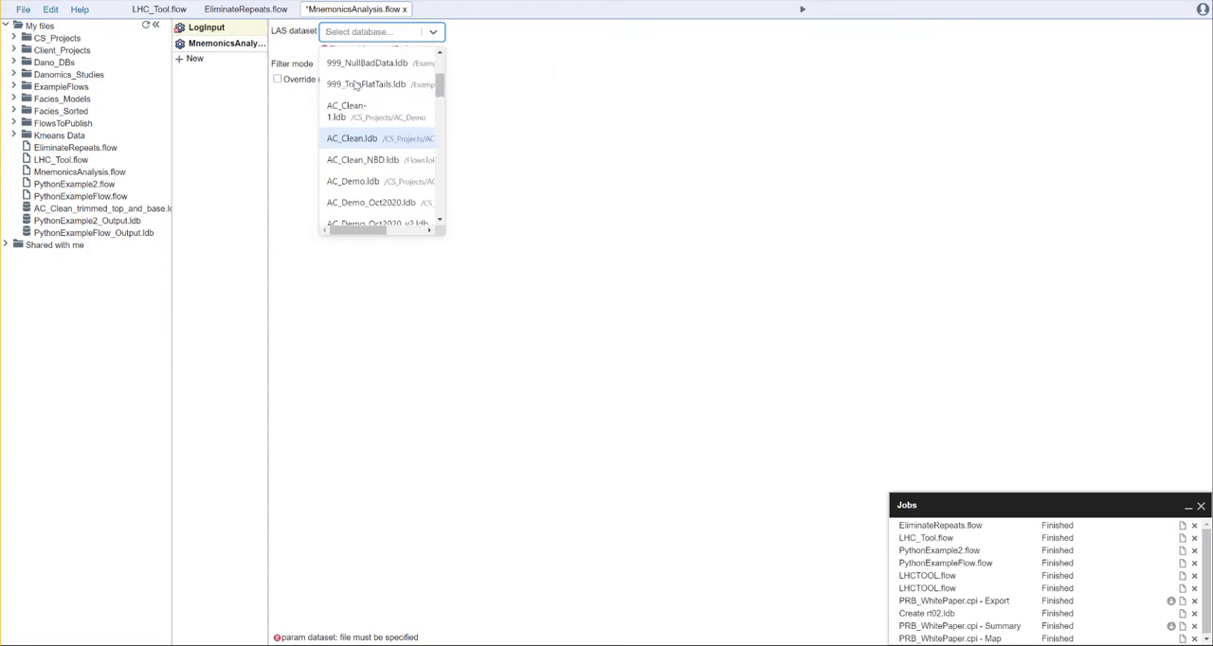
left_click(360, 139)
left_click(227, 44)
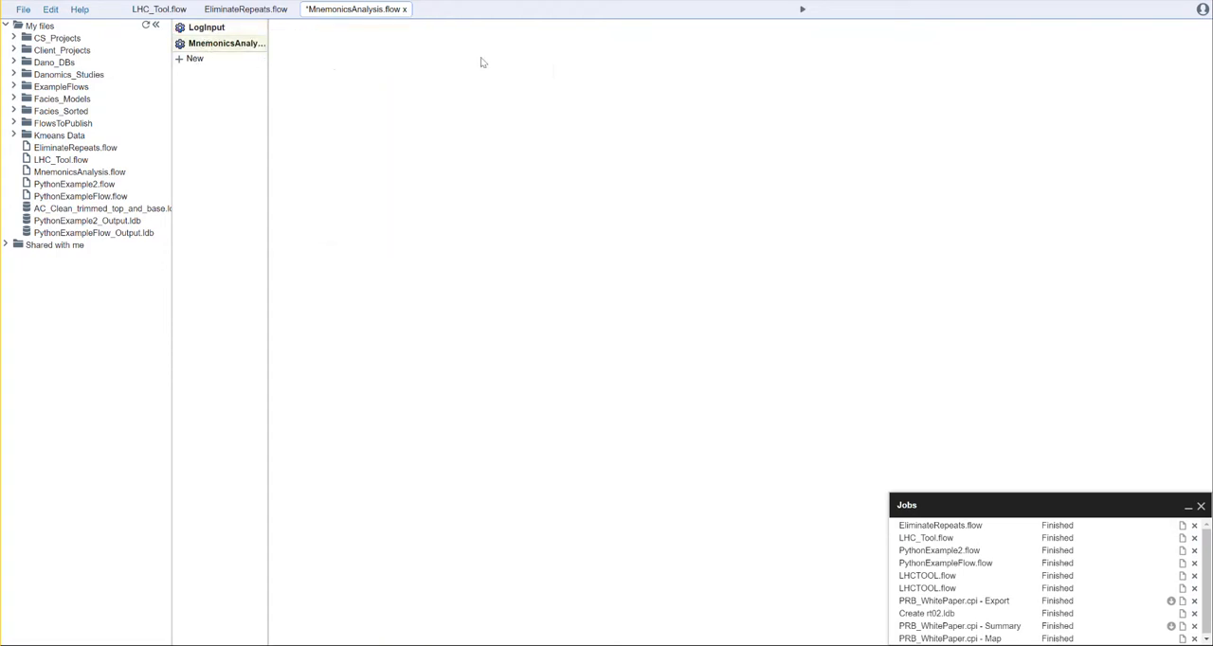
Step: Run the MnemonicsAnalysis flow and open its job log to examine the mnemonics, their counts and alias assignments
left_click(801, 11)
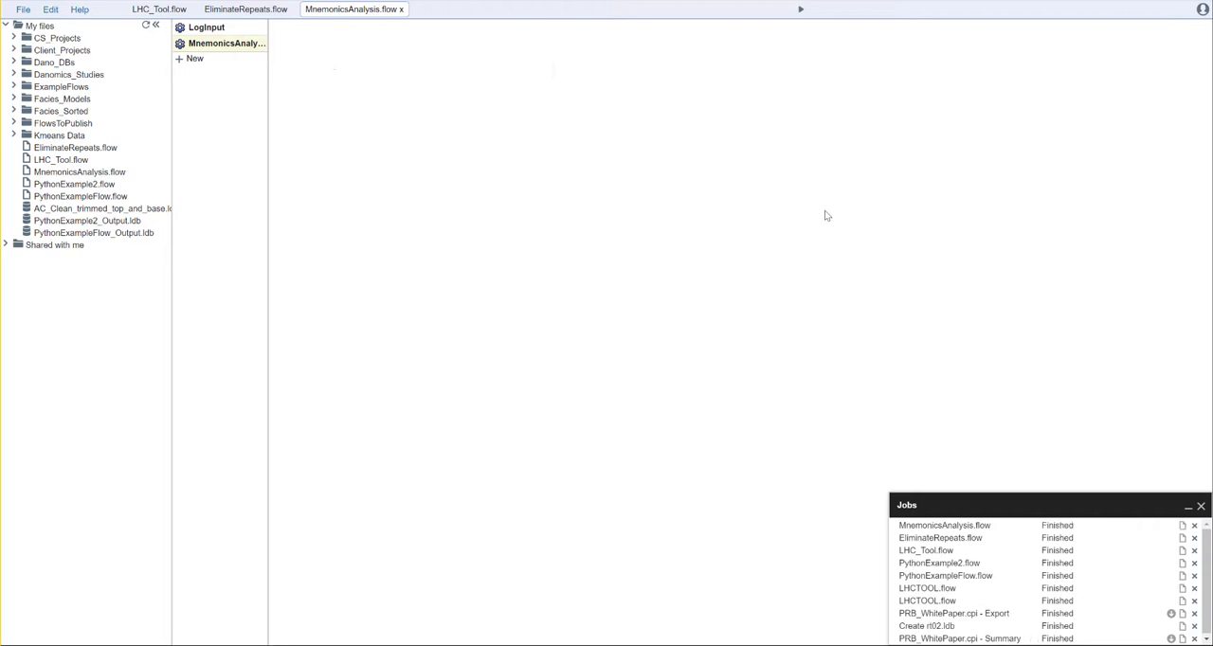
left_click(1182, 525)
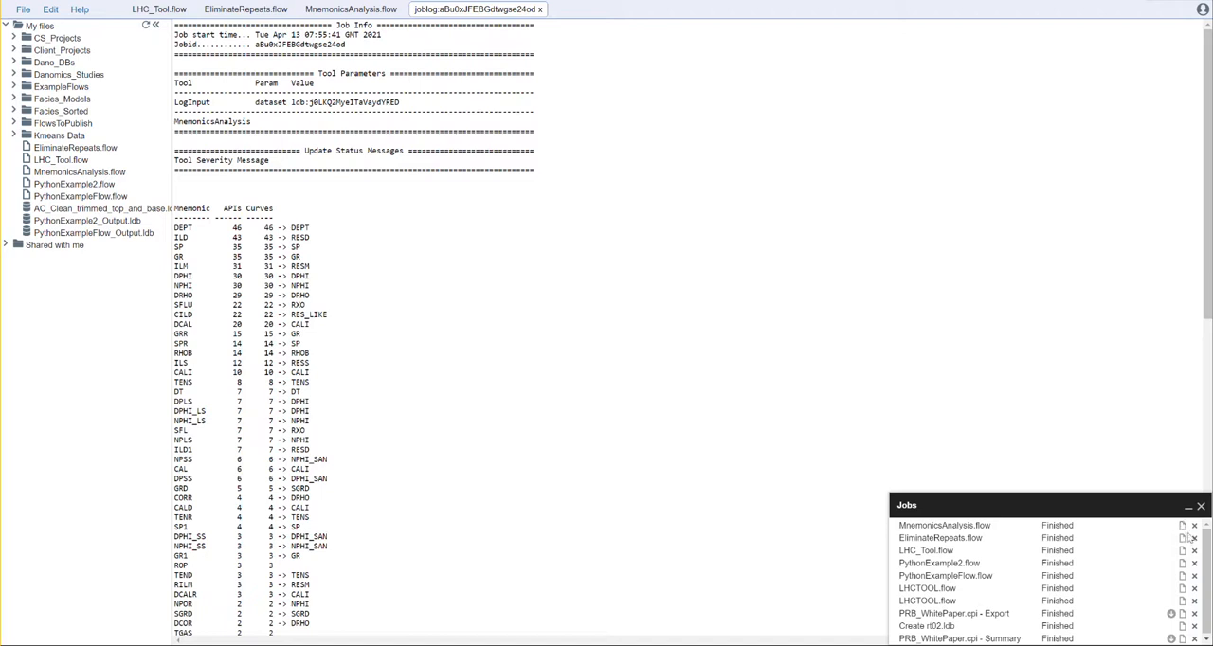
scroll(632, 345, "down", 1)
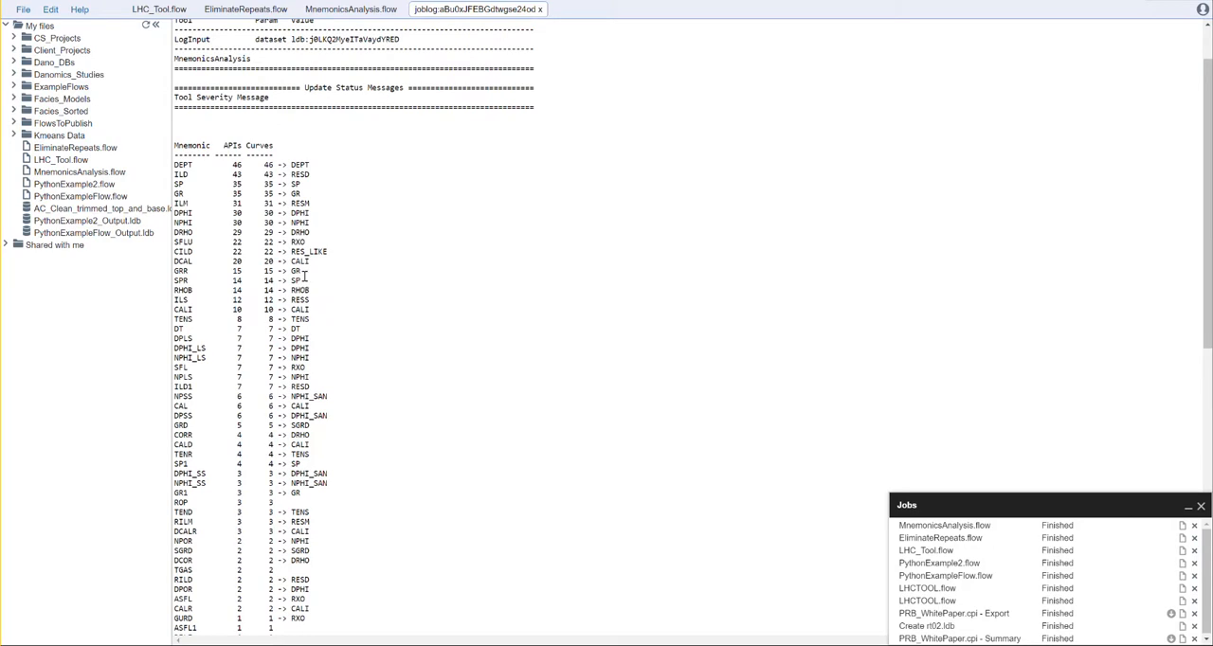
Step: Examine the mnemonics table in the job log, comparing ILD's RESD alias with the ROP entry's missing alias
scroll(346, 322, "down", 5)
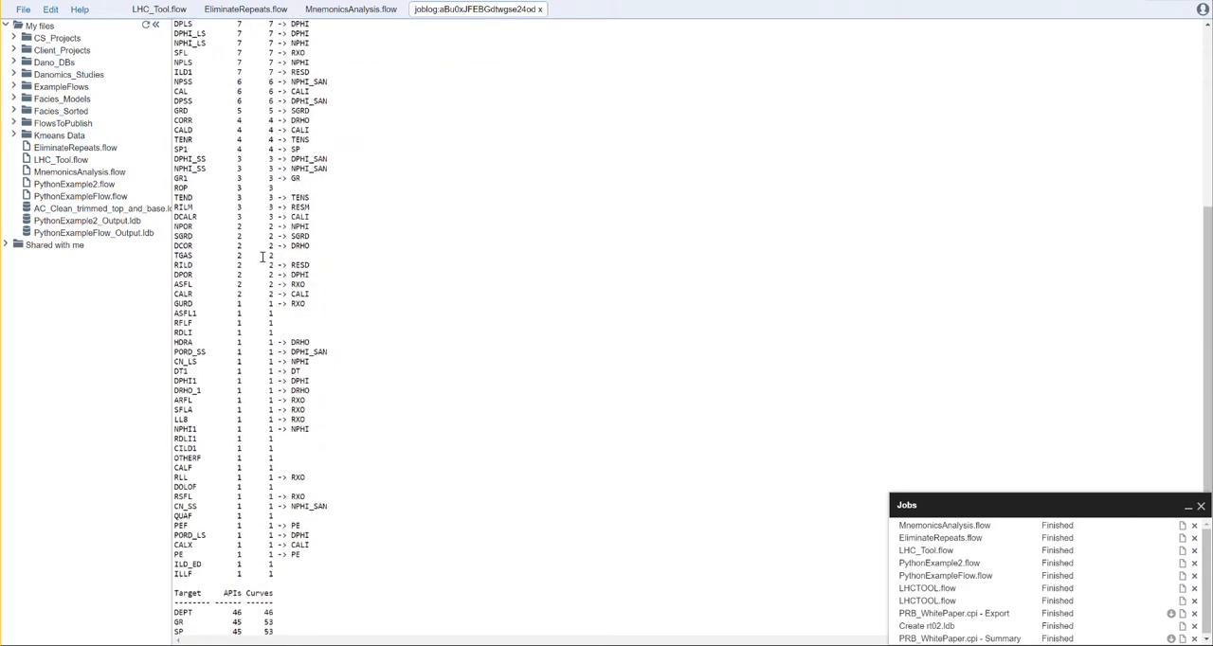
scroll(199, 334, "up", 4)
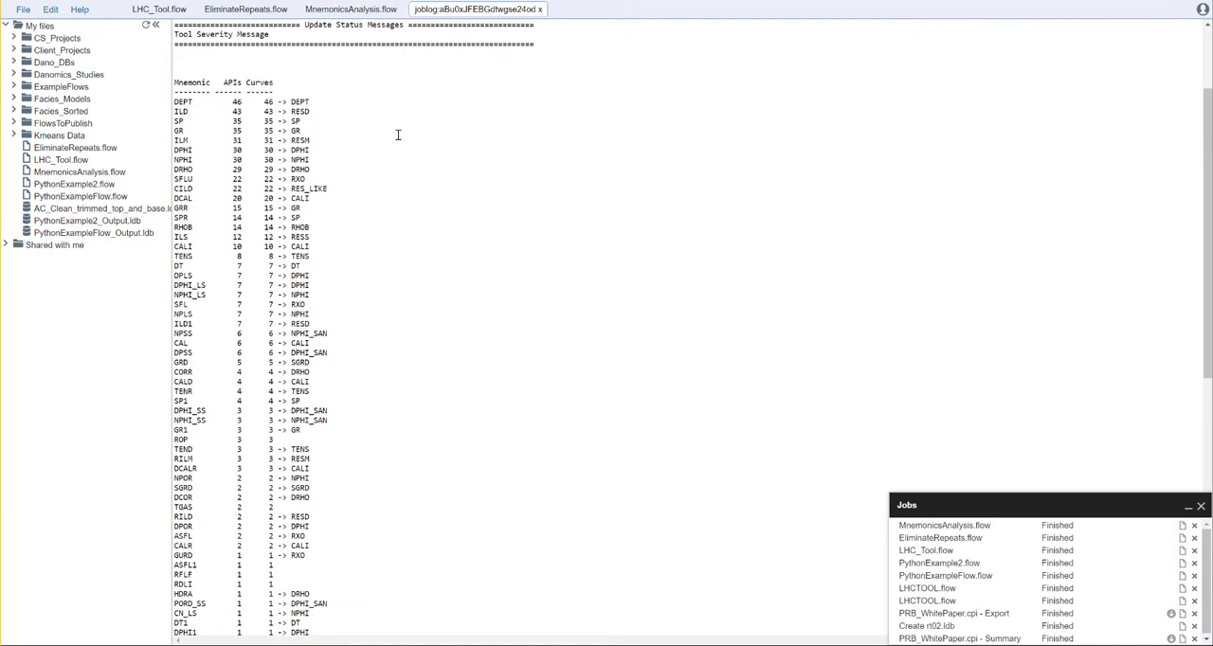
scroll(243, 136, "down", 3)
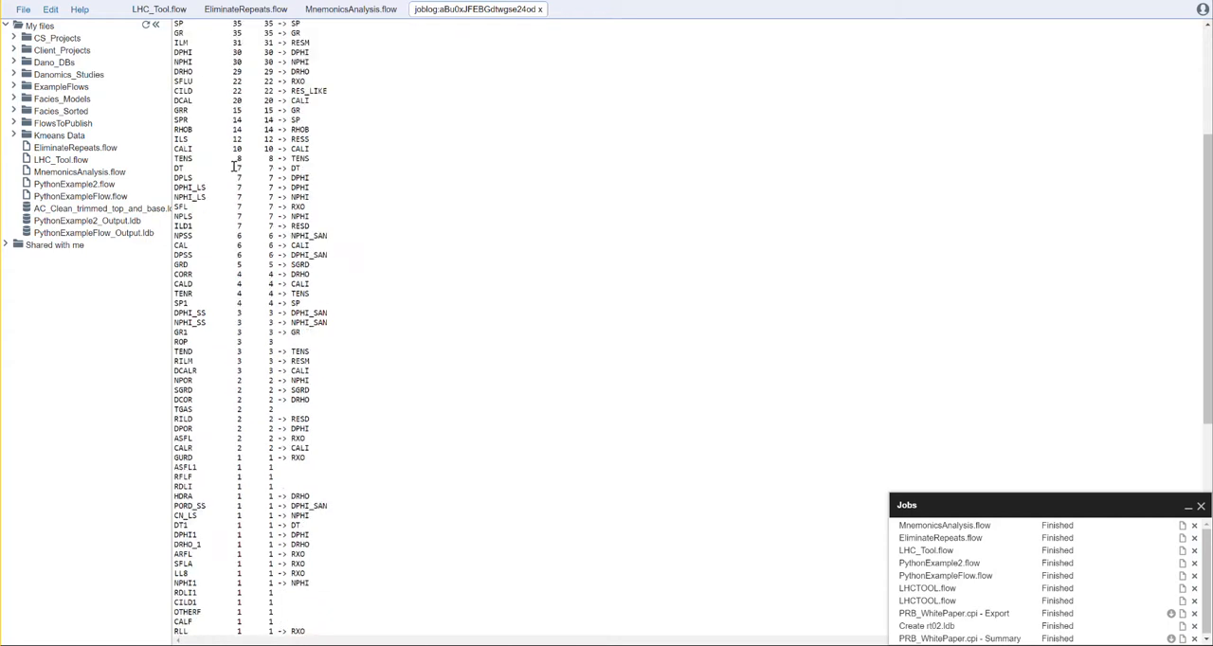
scroll(231, 168, "up", 5)
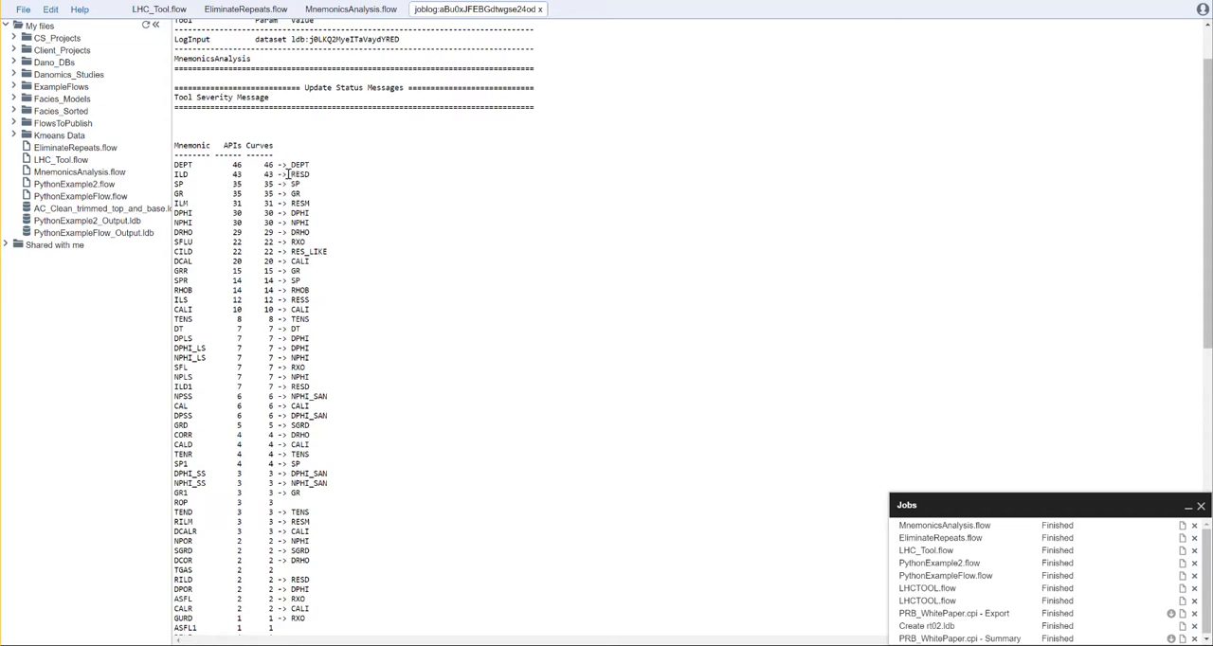
left_click_drag(290, 174, 317, 174)
scroll(214, 336, "down", 1)
scroll(239, 350, "down", 1)
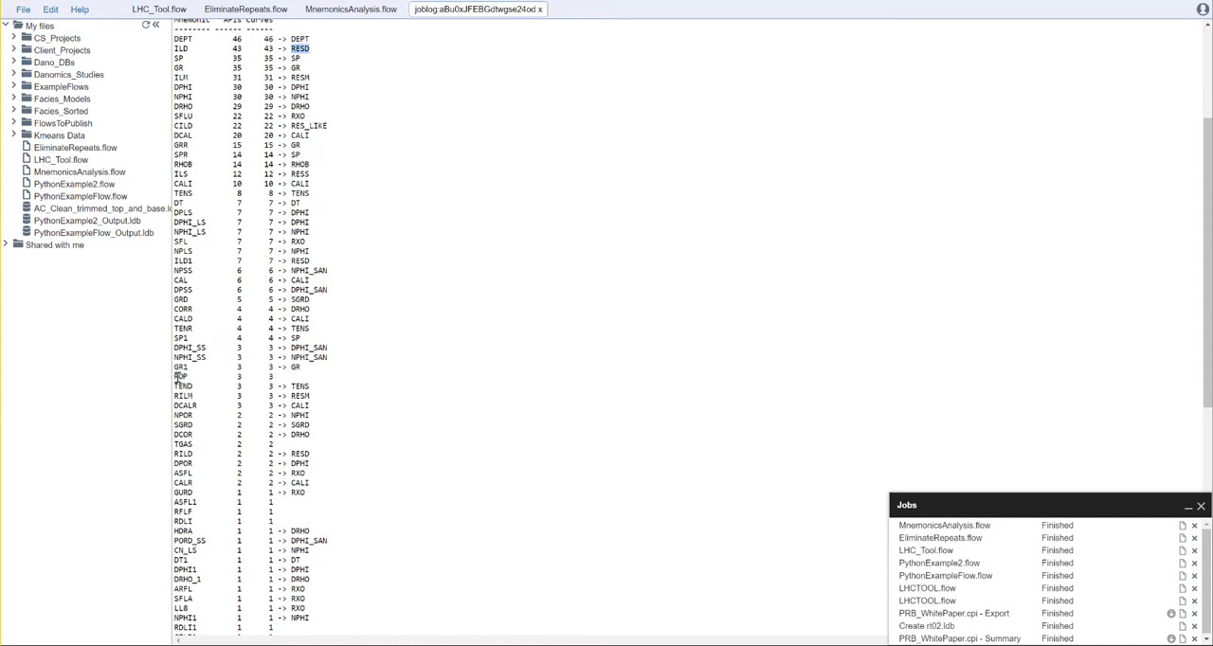
left_click_drag(178, 376, 295, 377)
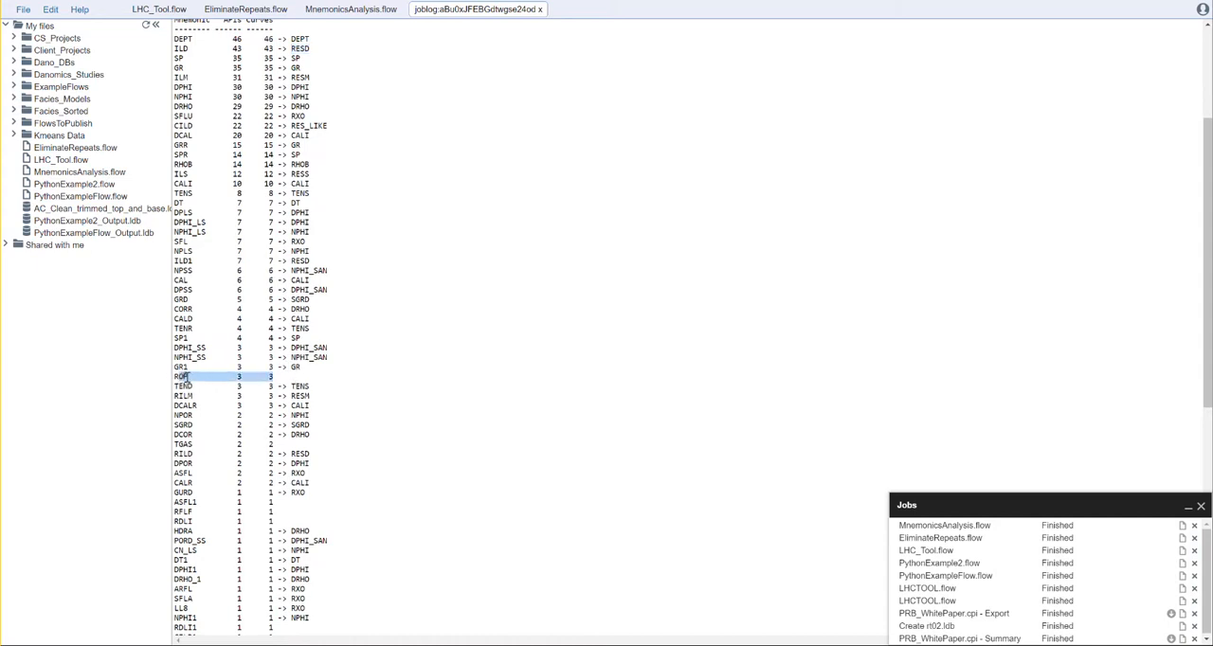
left_click(297, 376)
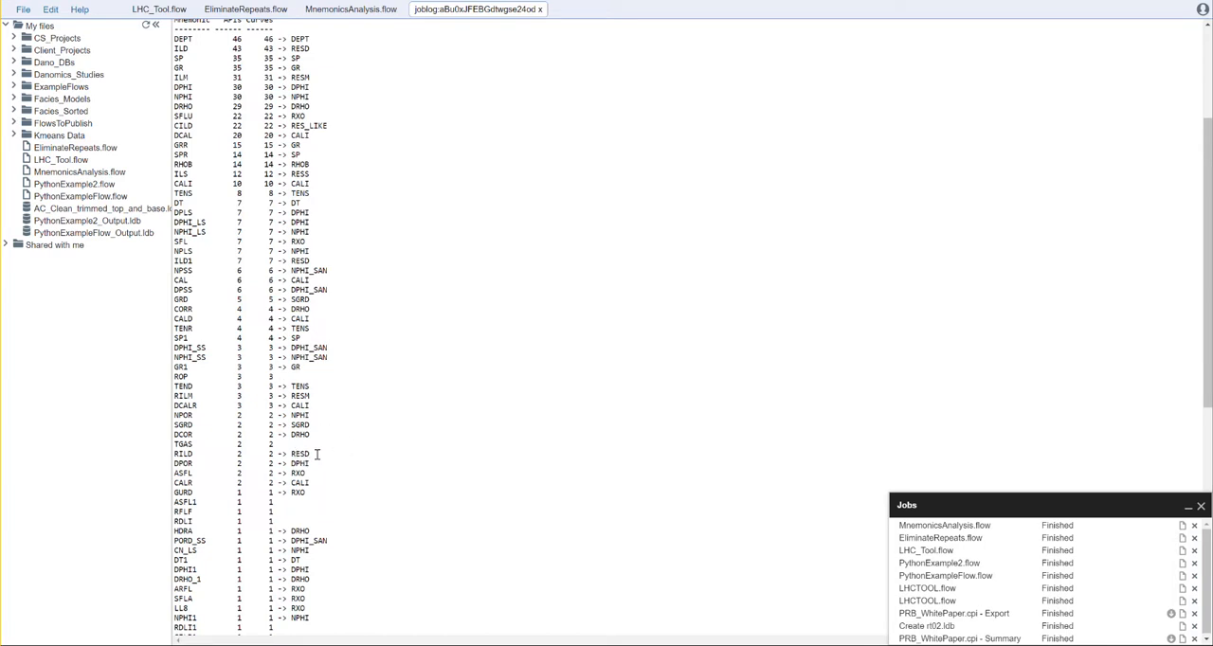
Step: Examine the rarely used mnemonics without an alias, such as ASFL1, RFLF and RDLI, and close the job log
scroll(315, 450, "down", 2)
scroll(316, 445, "down", 2)
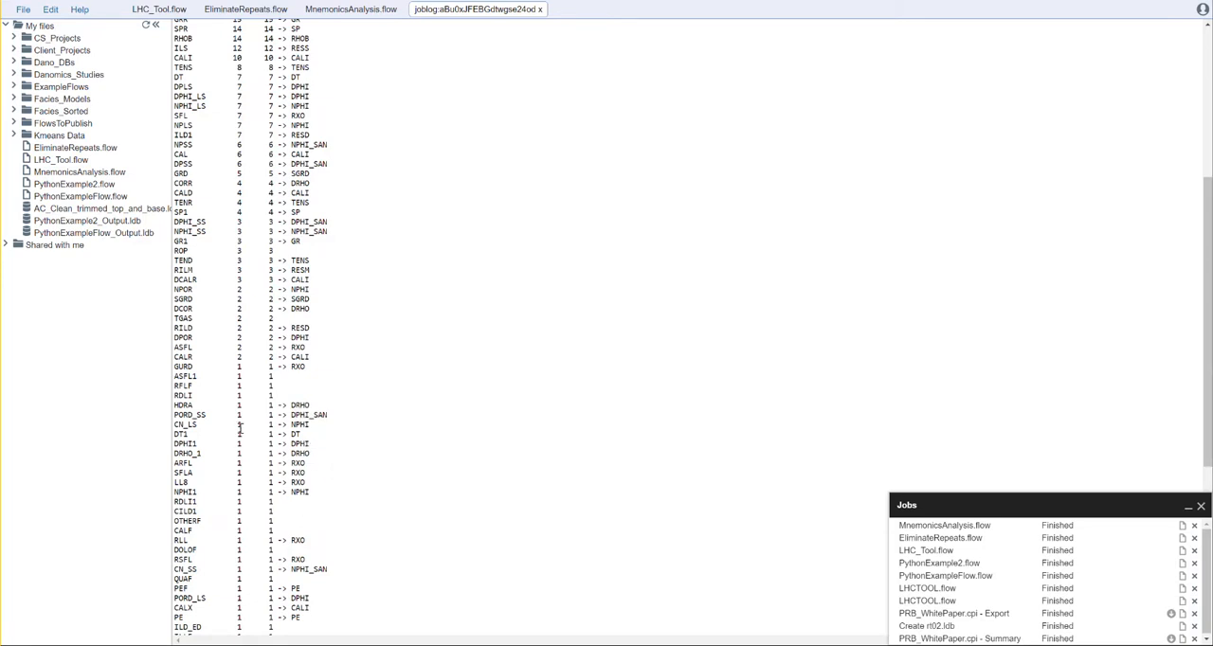
left_click_drag(178, 376, 201, 379)
left_click(199, 376)
left_click_drag(198, 376, 188, 376)
left_click_drag(197, 374, 179, 376)
scroll(351, 488, "down", 2)
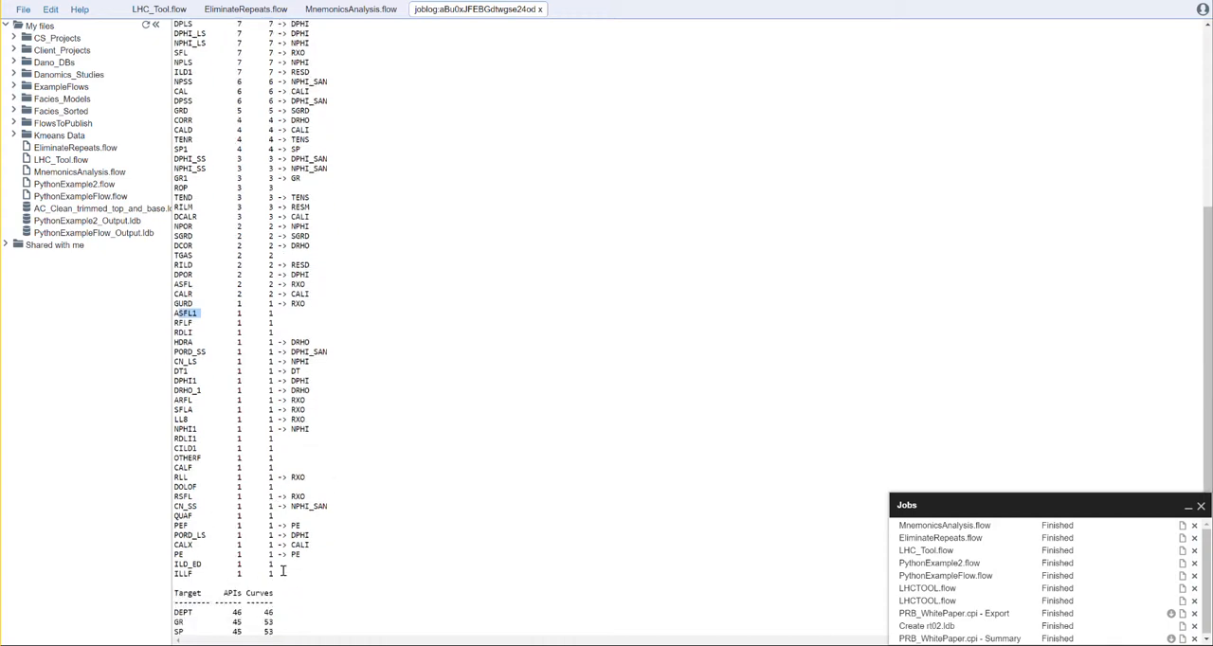
scroll(360, 338, "up", 12)
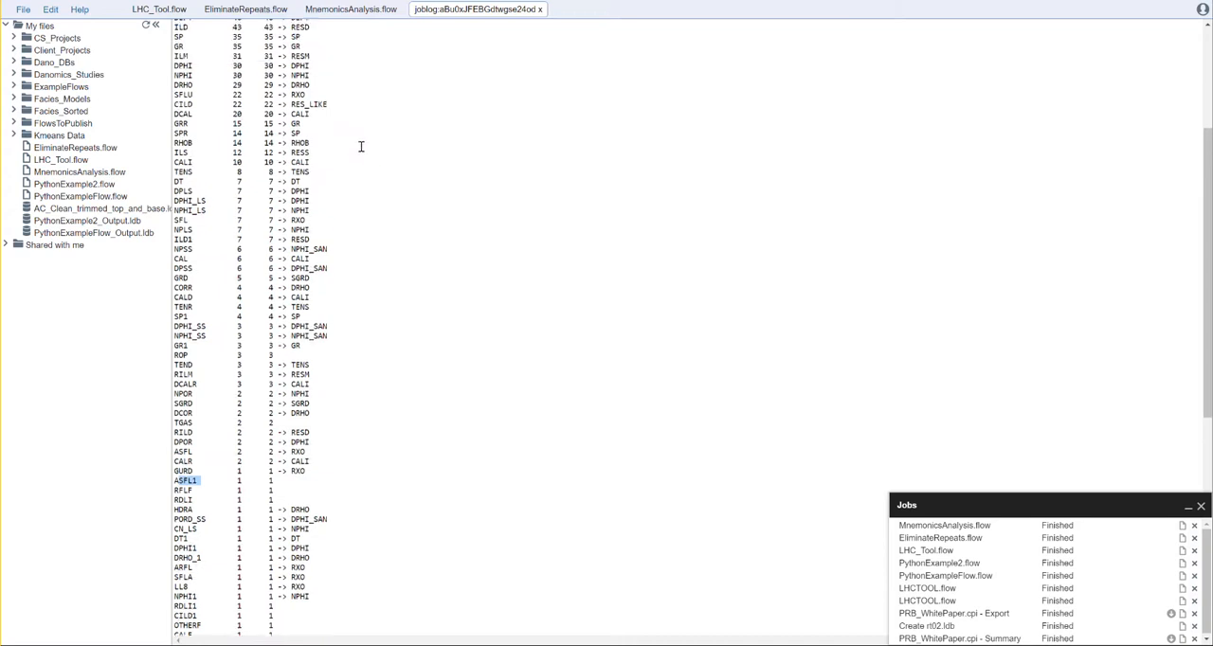
scroll(268, 309, "down", 6)
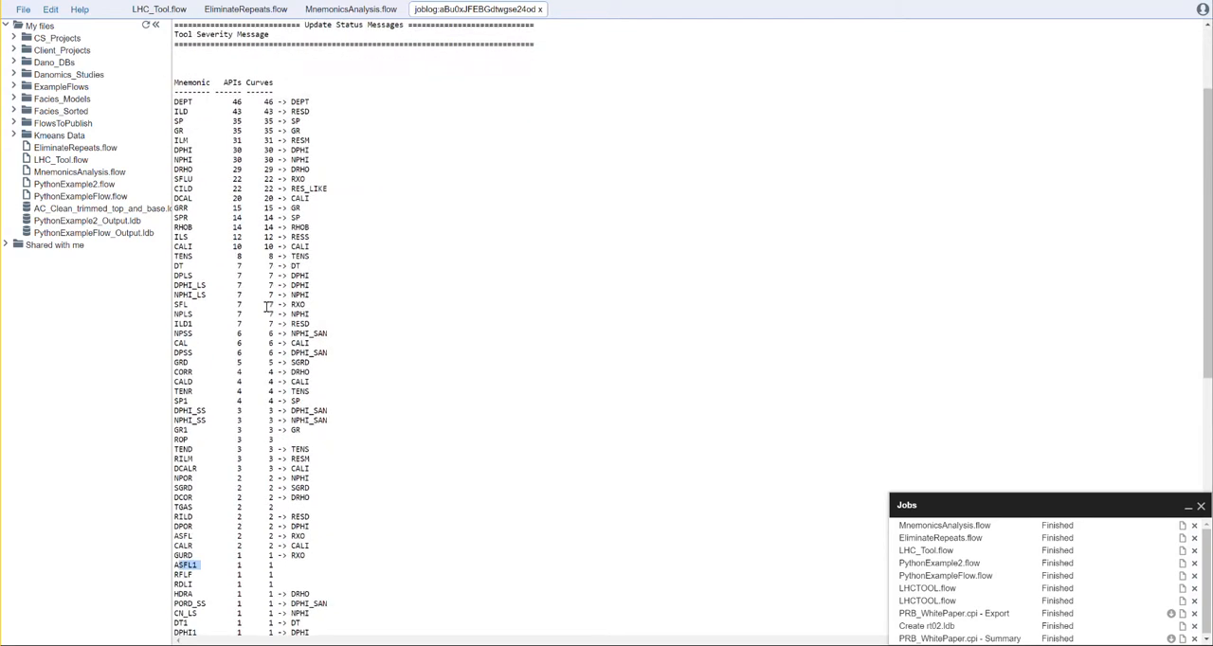
scroll(266, 309, "down", 4)
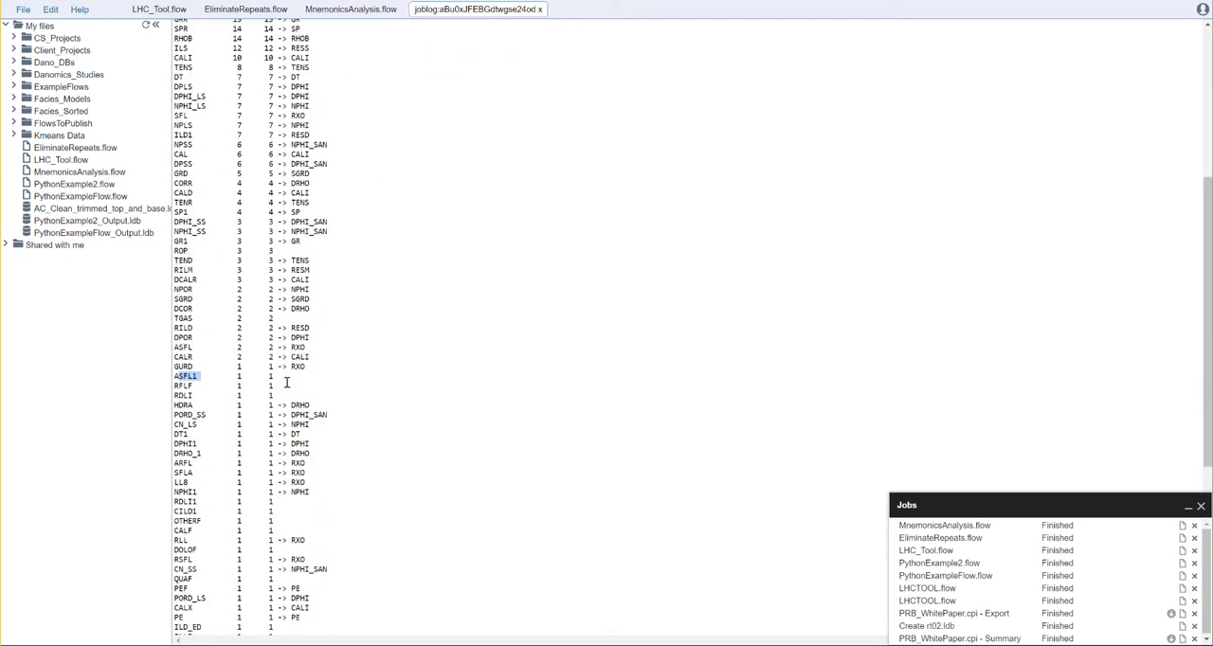
left_click_drag(285, 388, 179, 376)
left_click(305, 396)
left_click(539, 9)
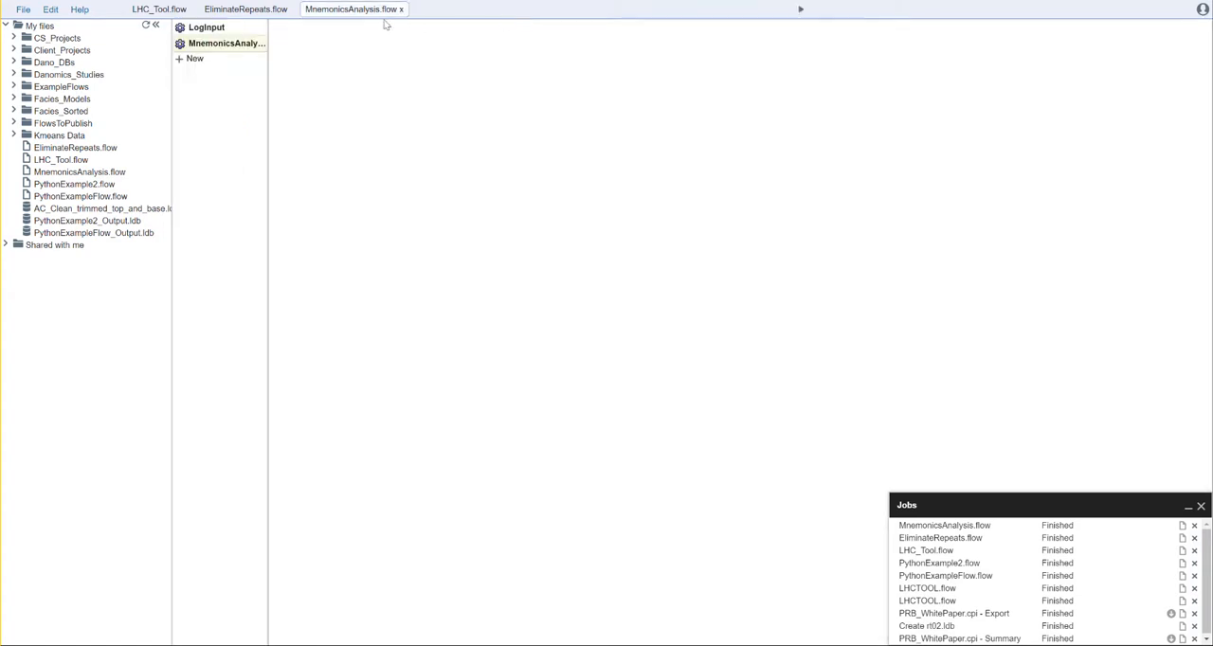
Step: In LHC_Tool.flow, set the LogHealthCheck LAS dataset to the AC_Clean trimmed top and base file and run the flow
left_click(268, 13)
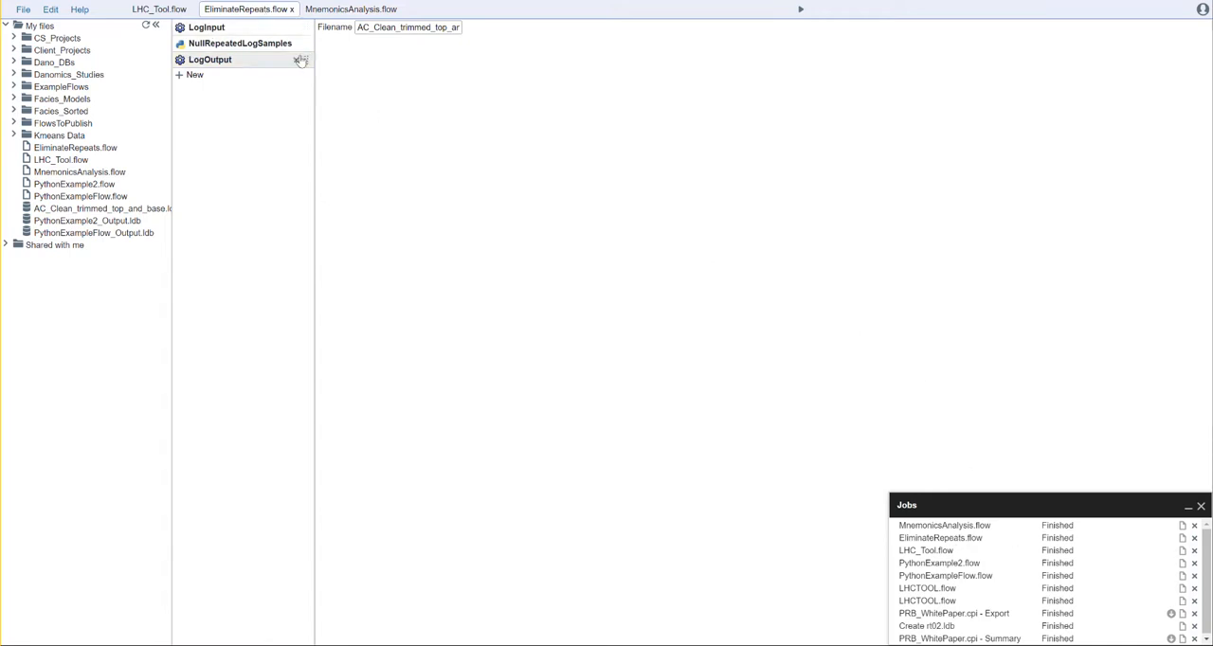
left_click(149, 11)
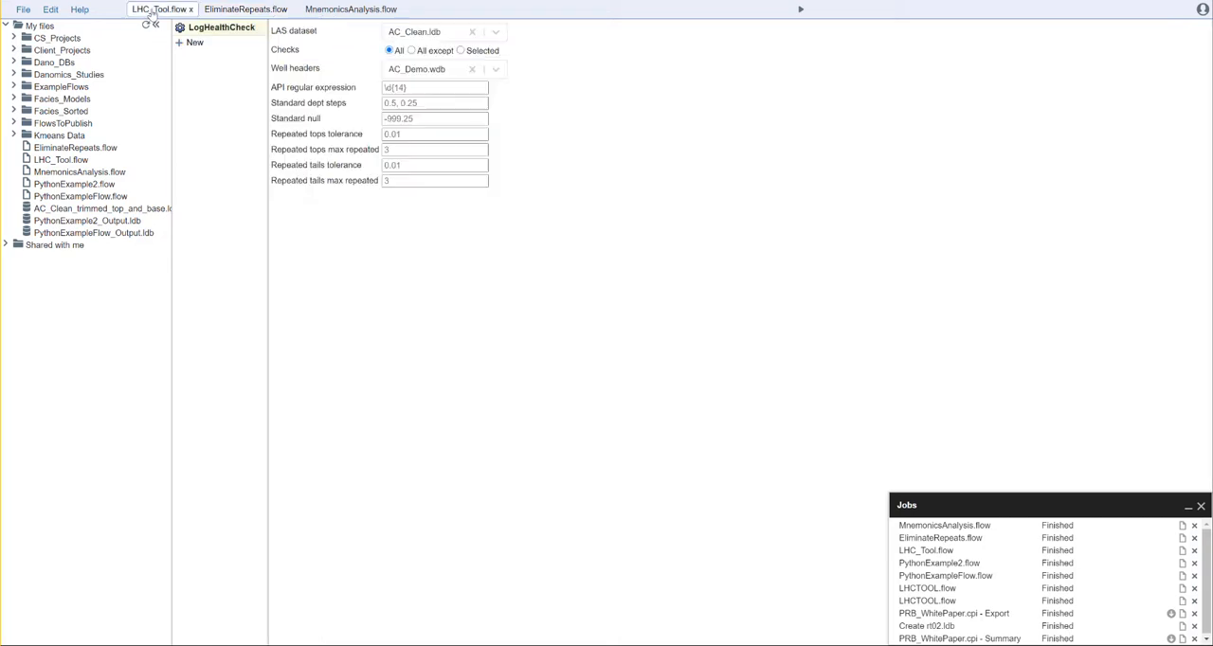
left_click(493, 33)
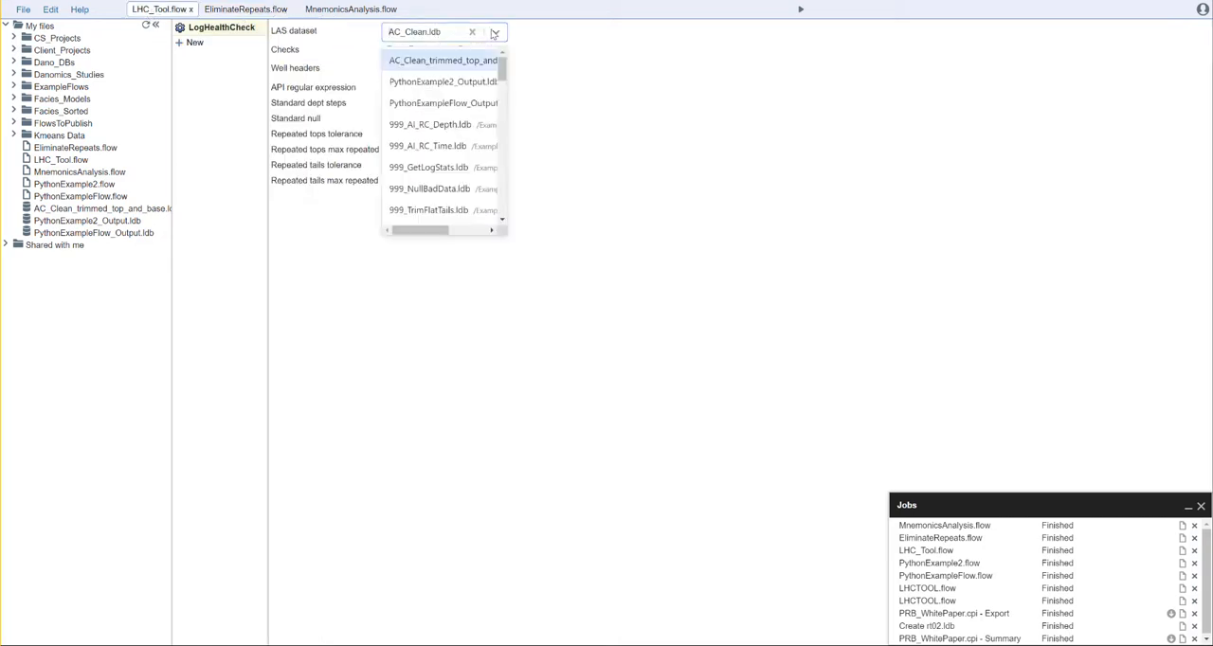
left_click(477, 63)
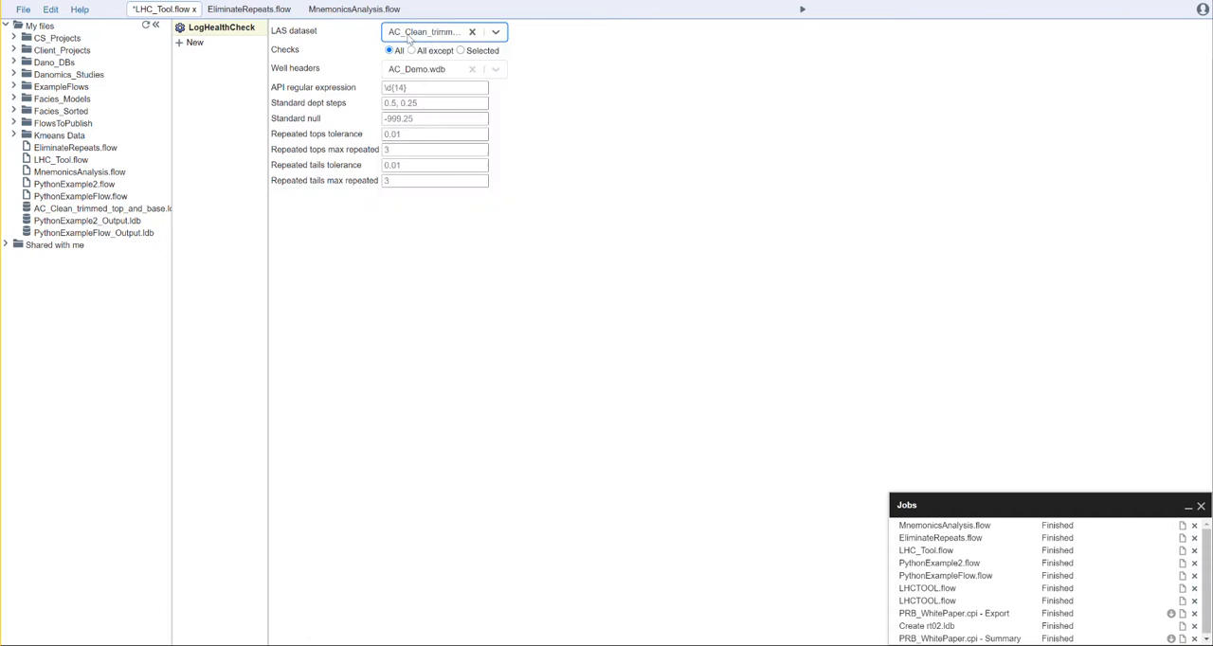
left_click(553, 93)
left_click(802, 11)
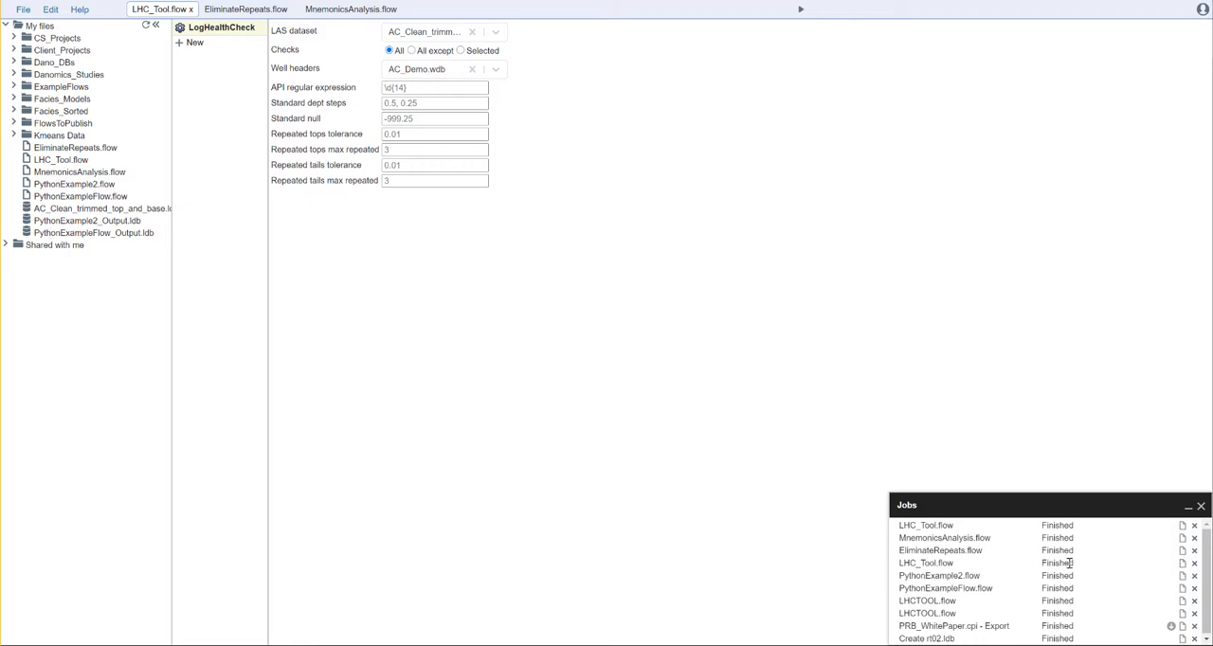
left_click(1181, 564)
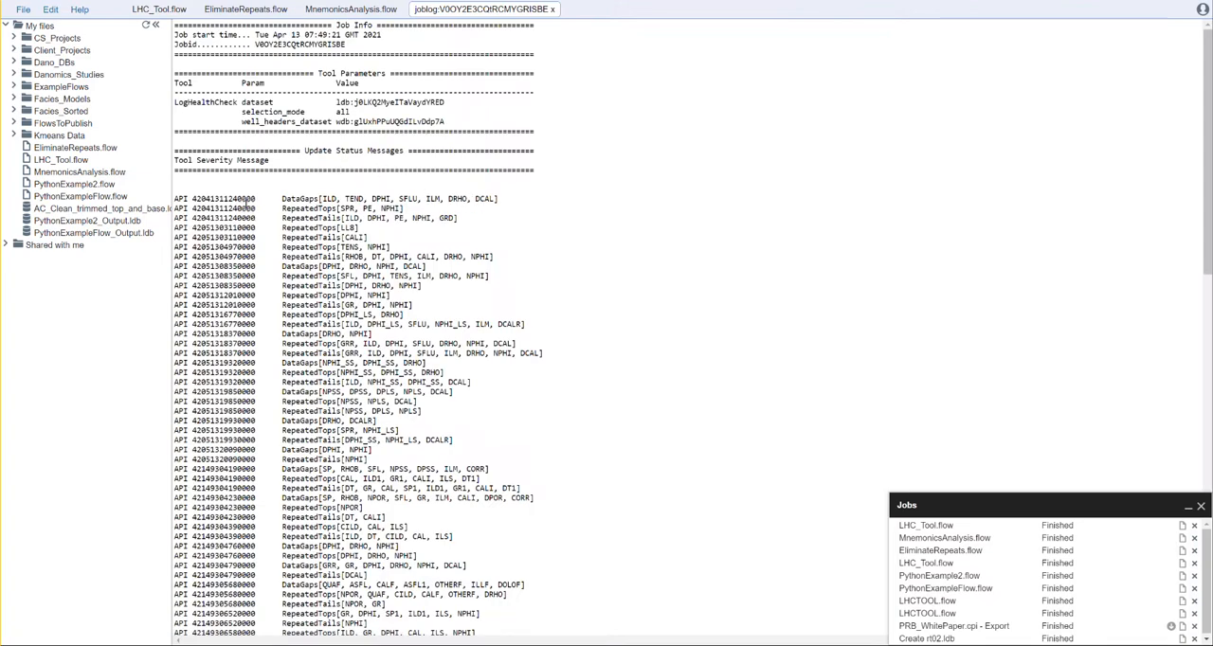
left_click_drag(455, 217, 438, 218)
left_click_drag(358, 305, 192, 306)
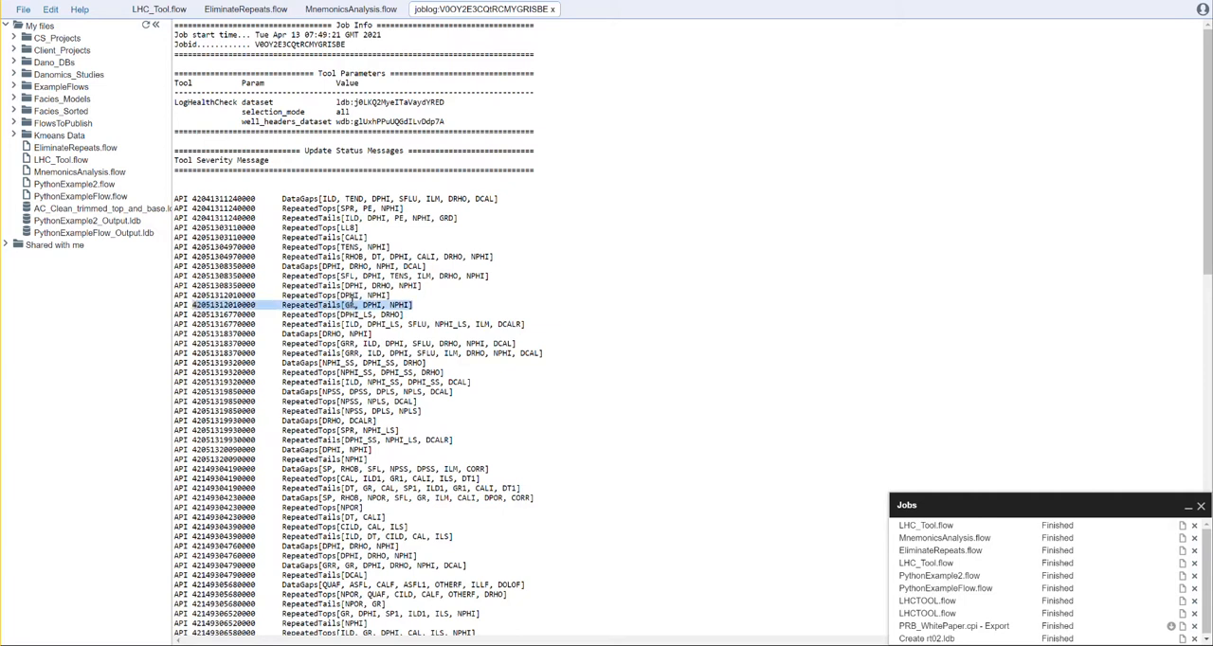
left_click(1183, 525)
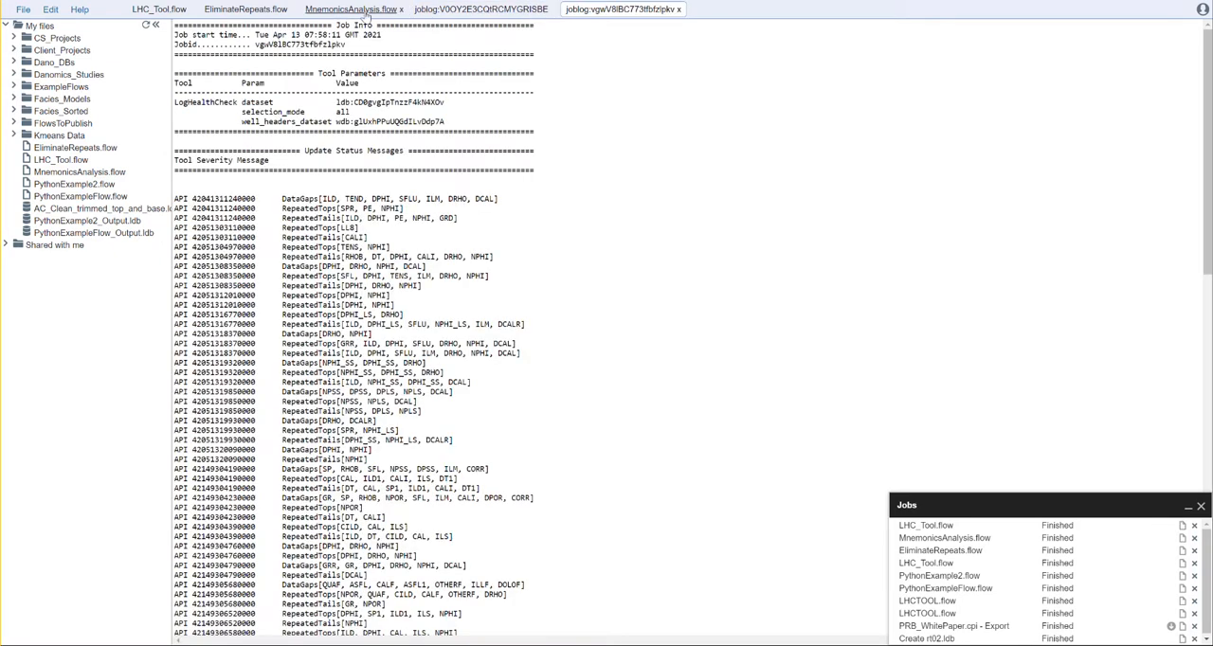
left_click(453, 13)
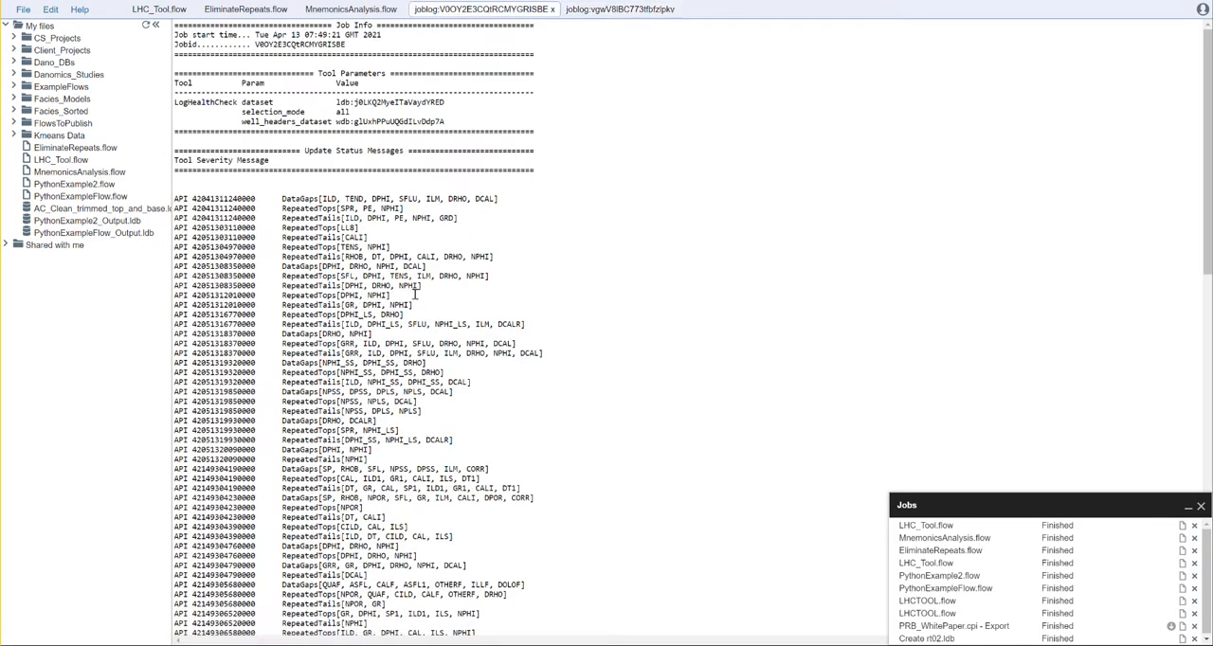
left_click_drag(414, 305, 194, 308)
key("ctrl+c")
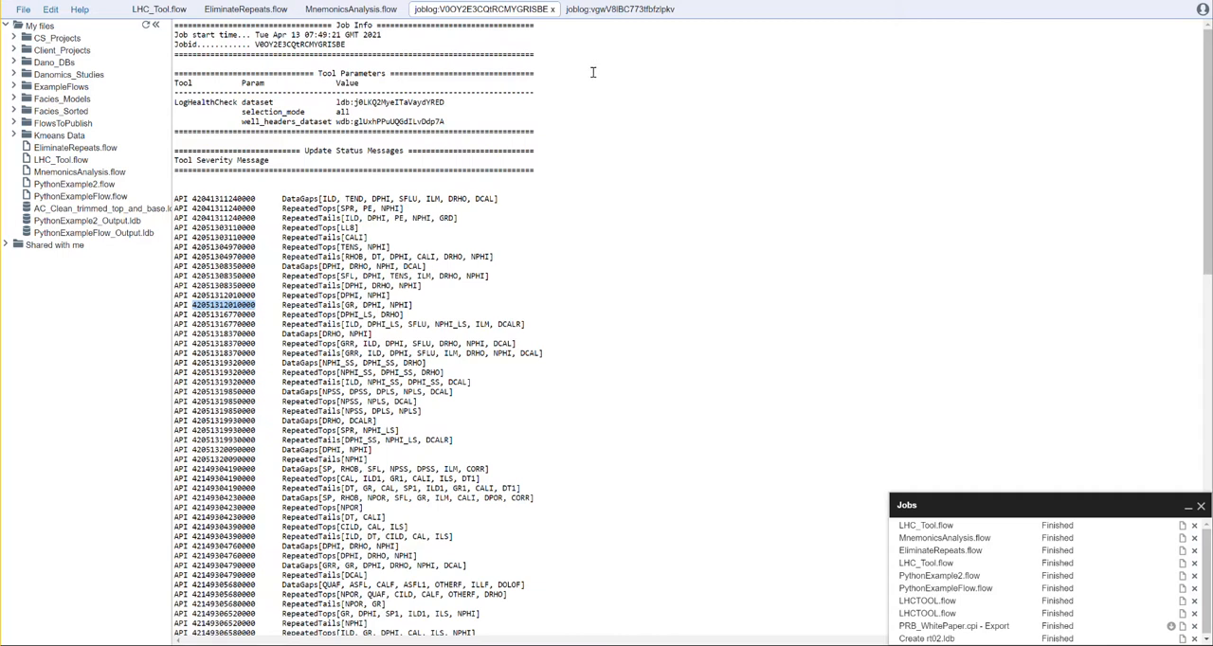
left_click(618, 9)
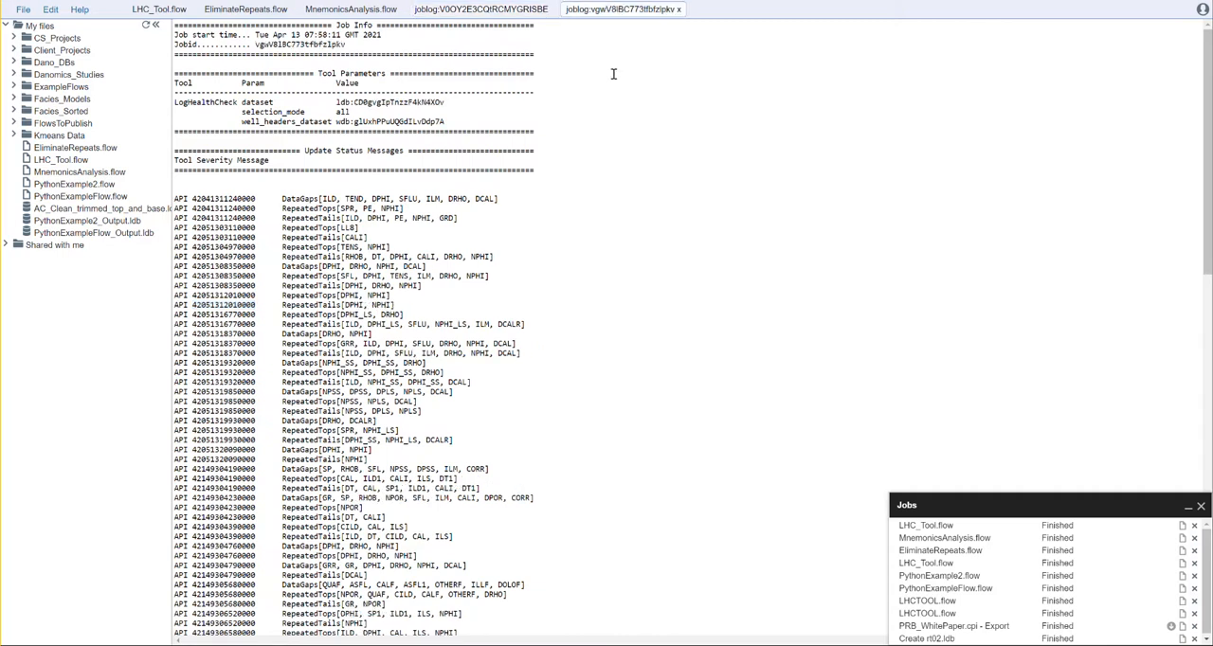
key("ctrl+f")
key("ctrl+v")
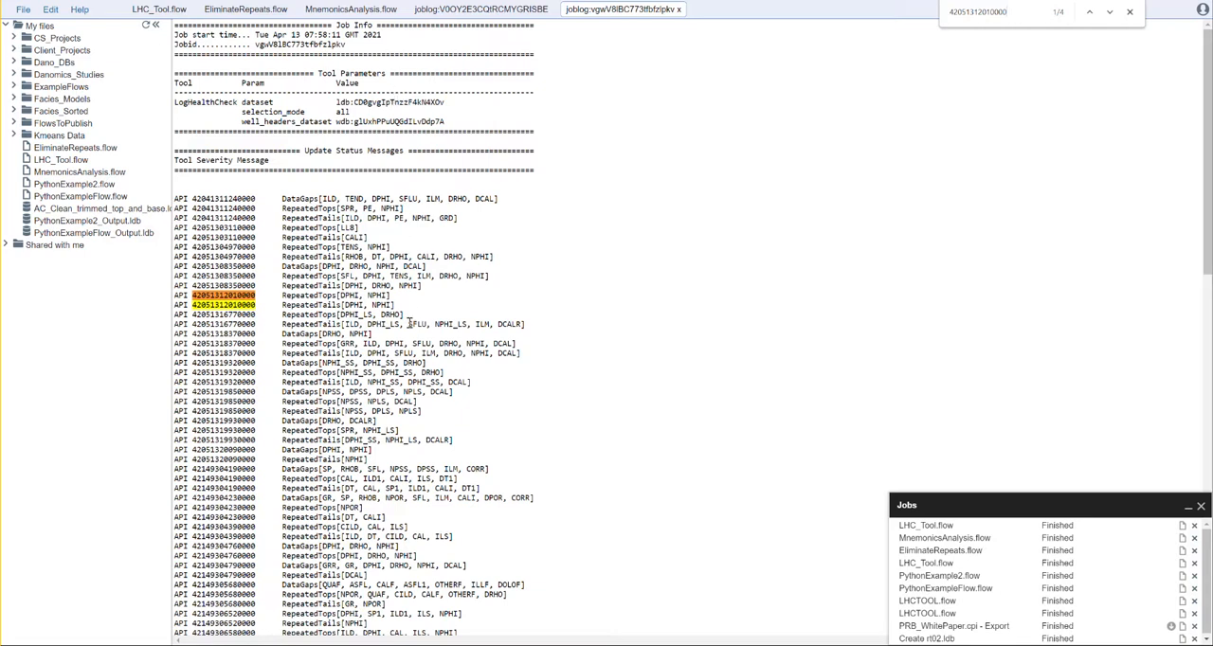
Step: Add four more NullRepeatedLogSamples tools to EliminateRepeats.flow between the existing one and LogOutput
left_click(239, 10)
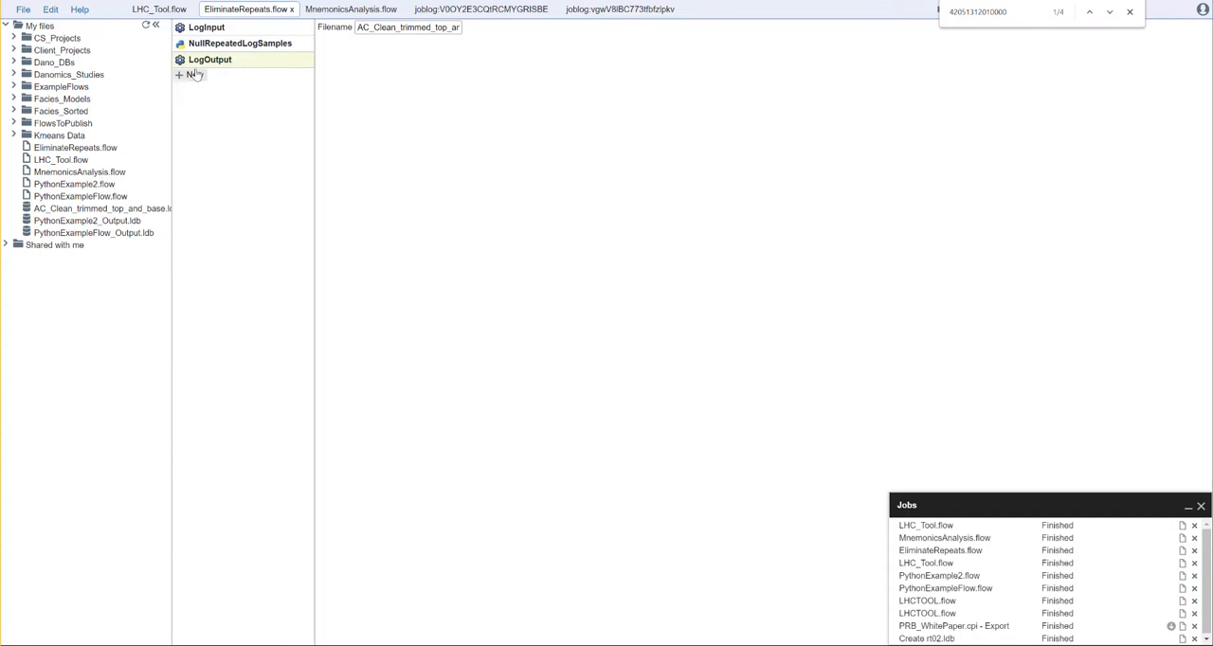
left_click(220, 44)
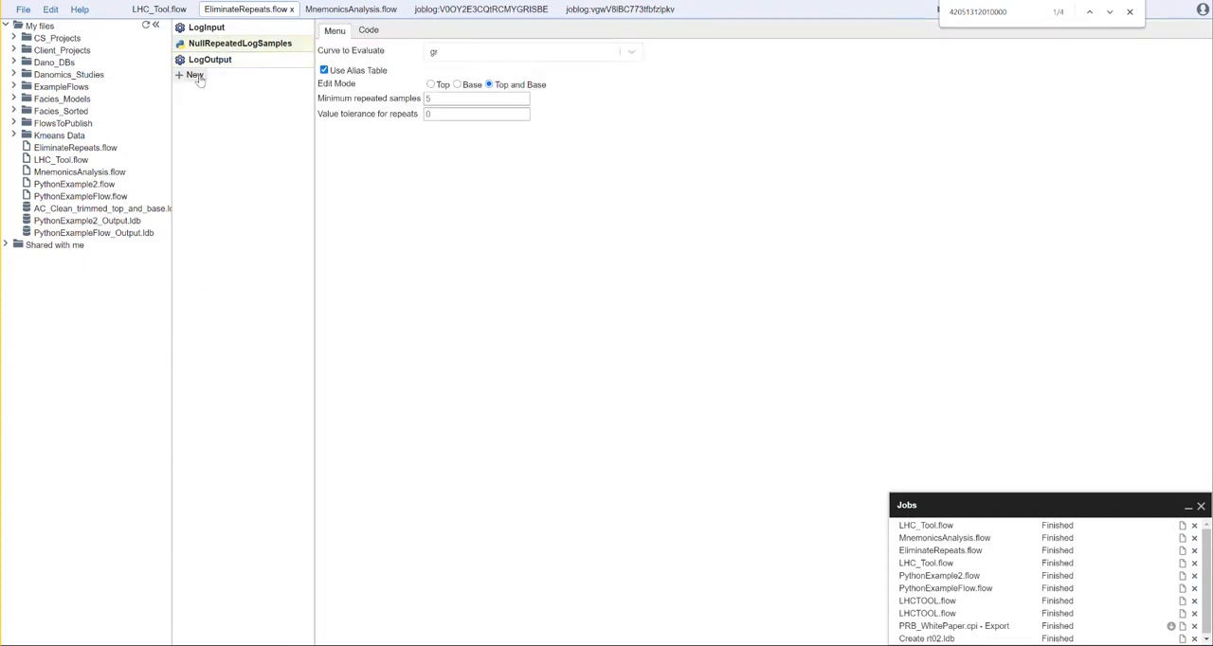
type("nu")
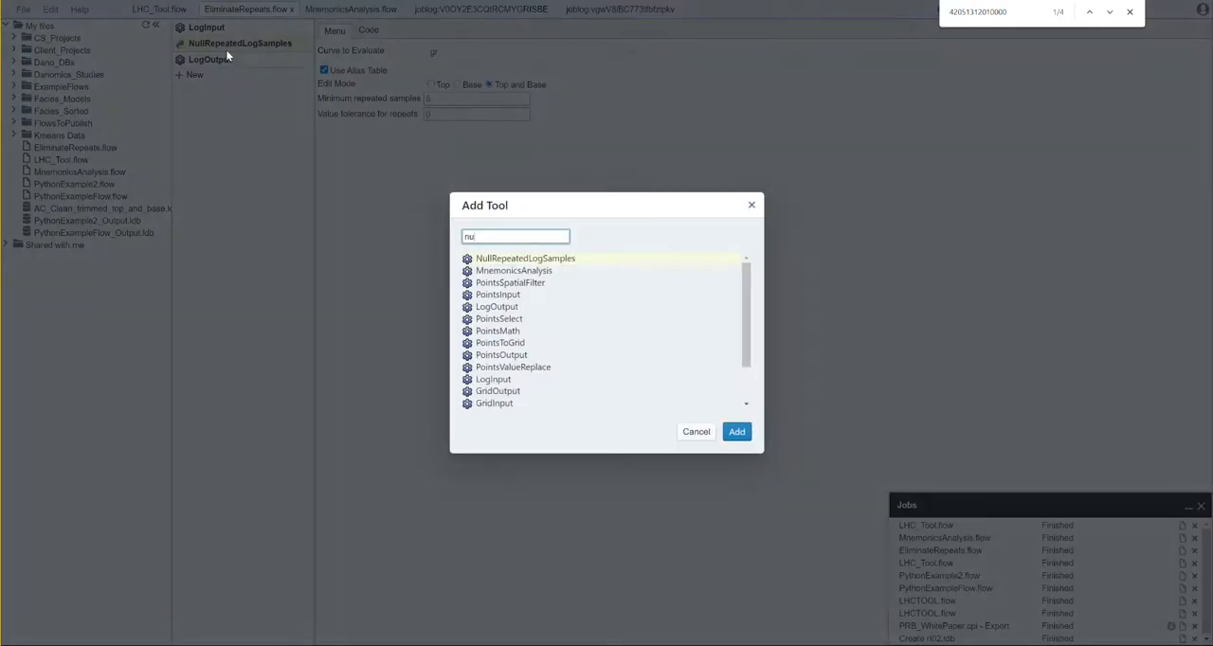
key("Return")
key("Insert")
type("nu")
key("Return")
key("Insert")
type("nu")
key("Return")
key("Insert")
type("nuyl")
key("BackSpace")
key("BackSpace")
type("l")
key("Return")
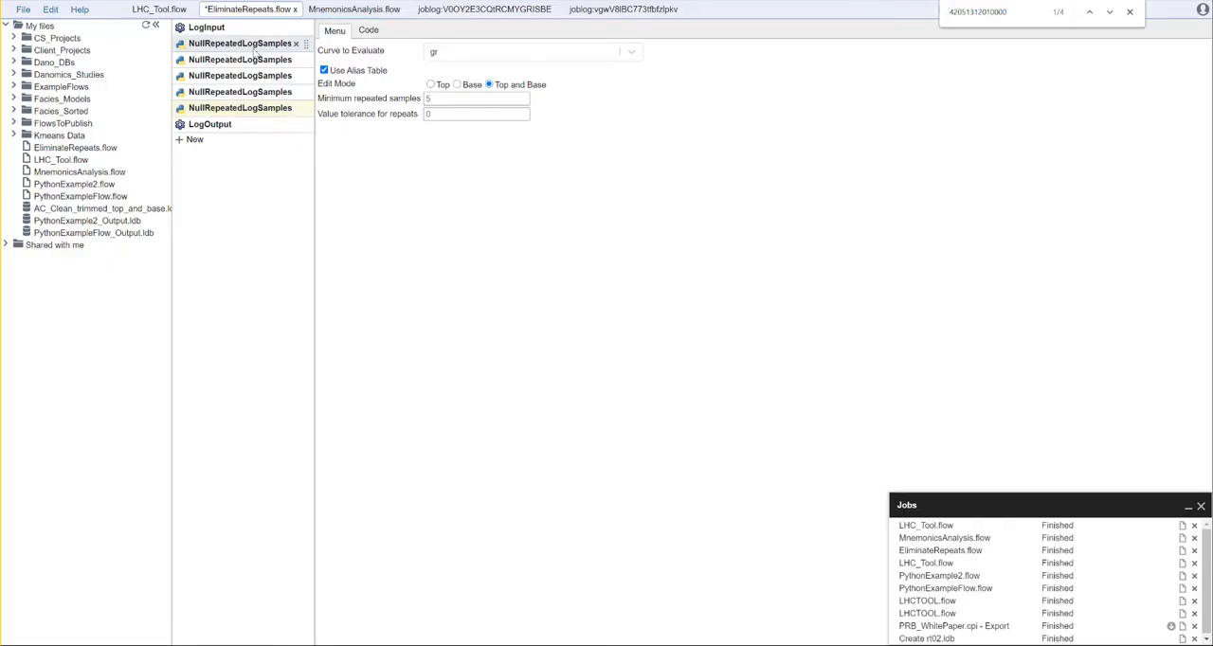
Step: Set the curve to evaluate in the second NullRepeatedLogSamples tool to RHOB
left_click(250, 58)
left_click(439, 54)
type("r")
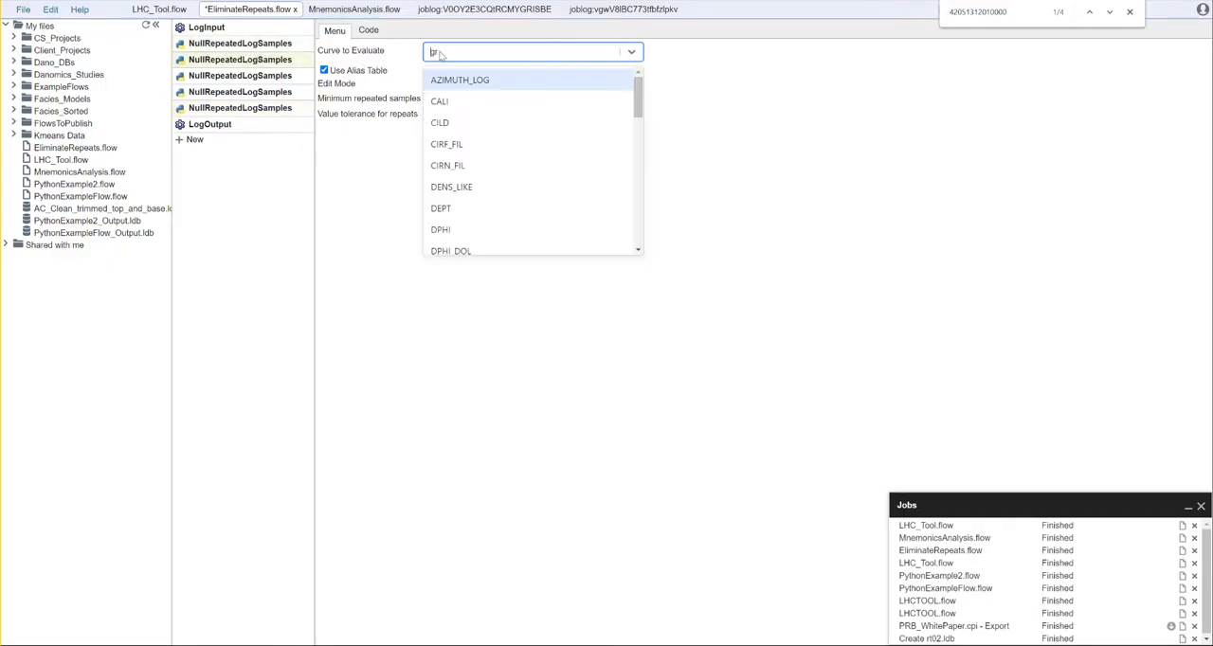
type("hob")
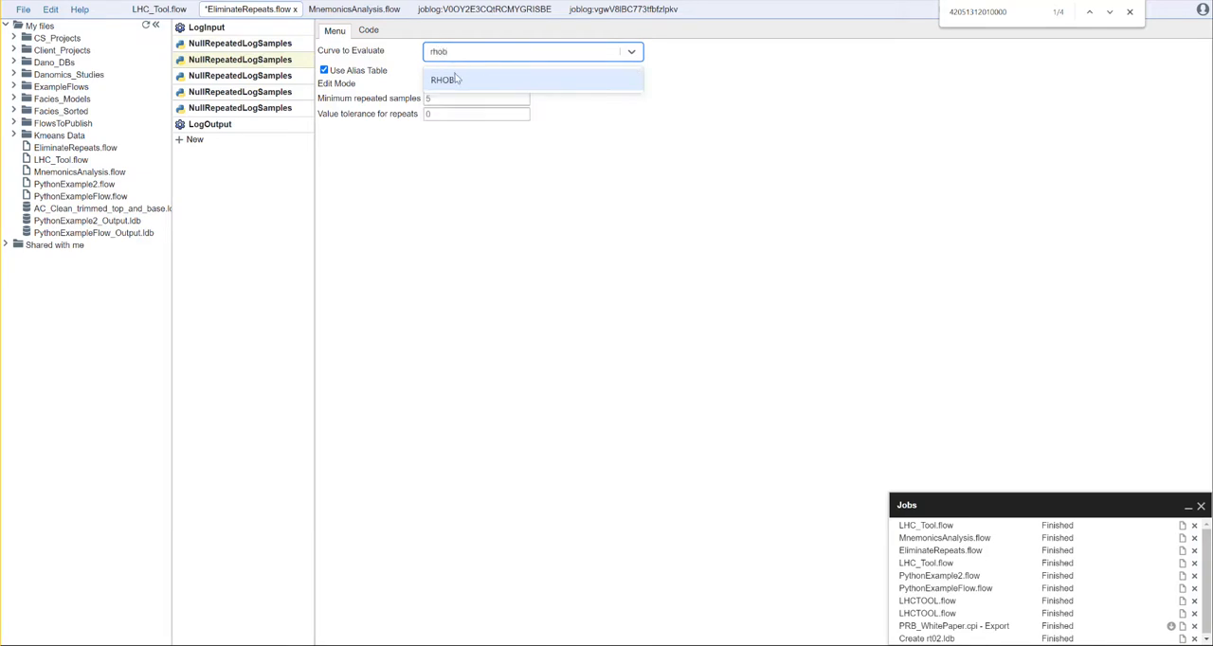
left_click(457, 80)
Step: Set the curve to evaluate in the third NullRepeatedLogSamples tool to NPHI
left_click(250, 76)
left_click(438, 54)
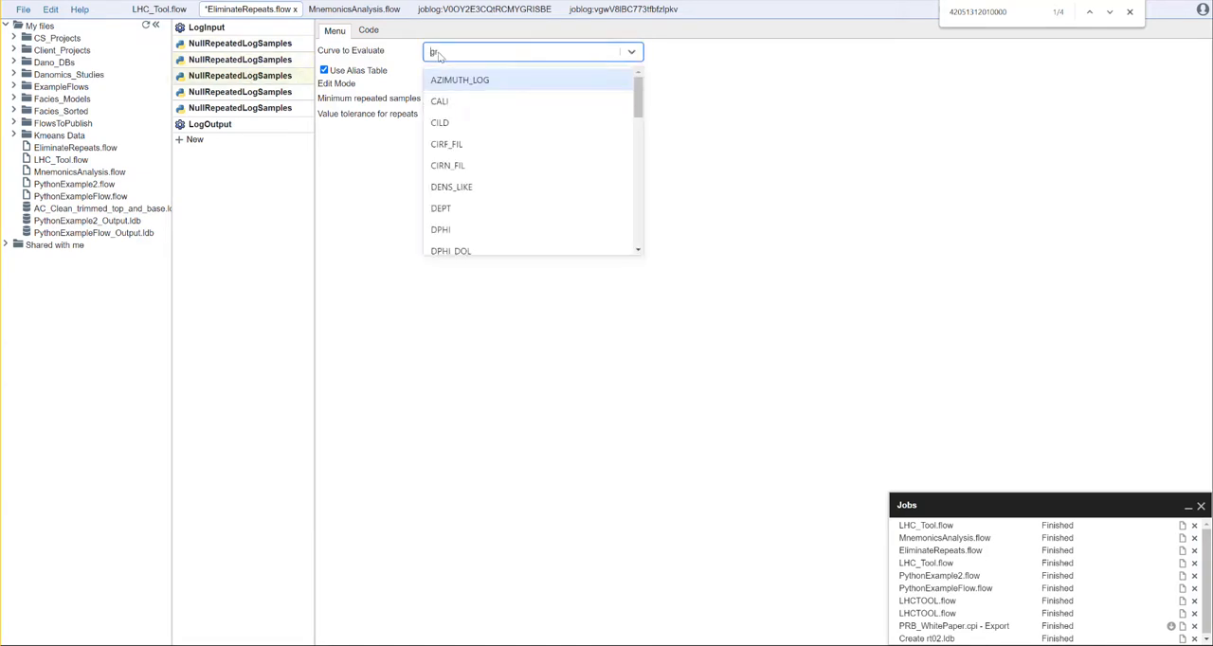
type("nphi")
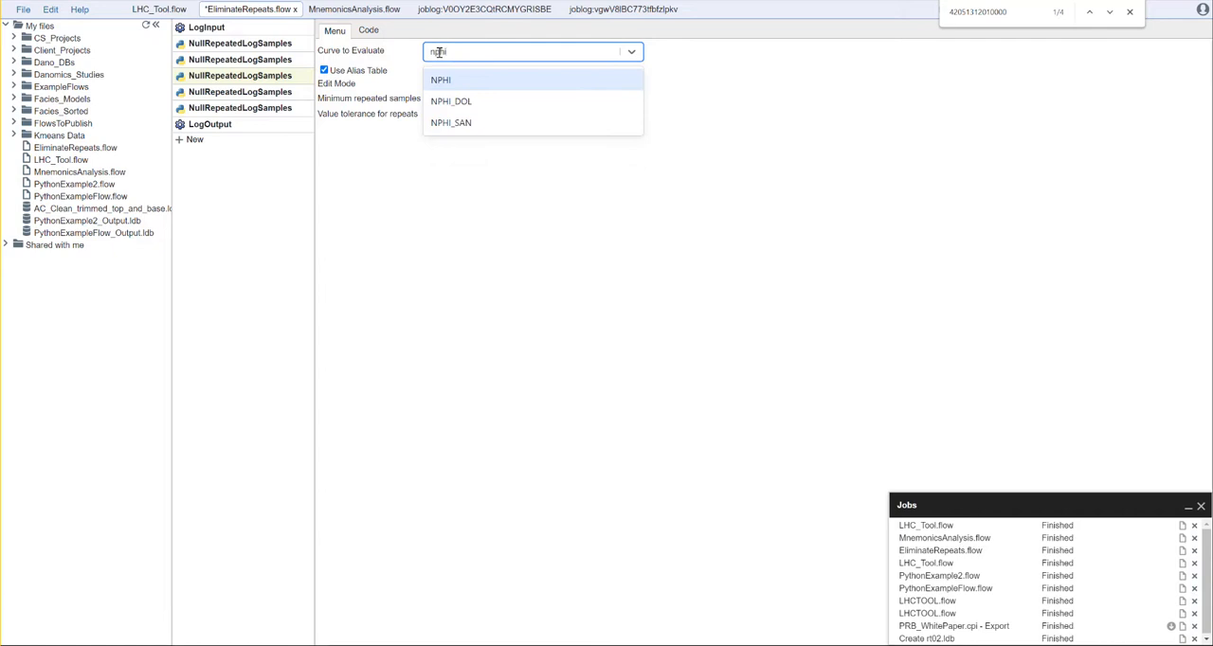
left_click(451, 101)
Step: Set the curve to evaluate in the fourth NullRepeatedLogSamples tool to RESD
left_click(240, 90)
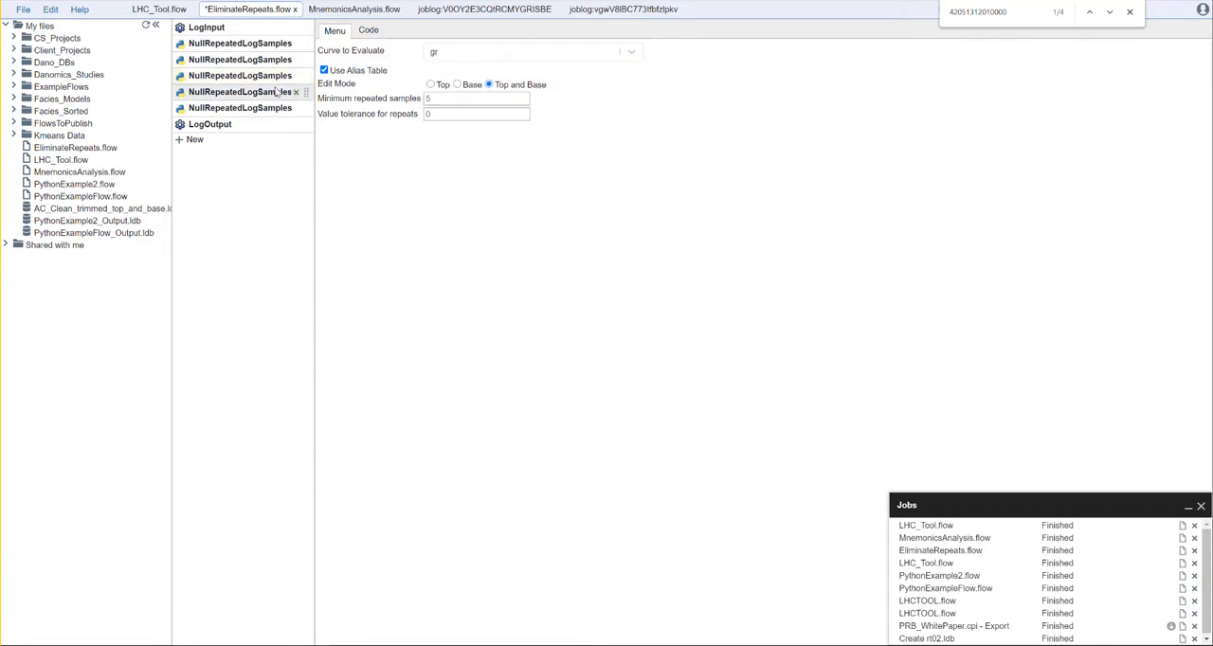
left_click(445, 53)
type("resd")
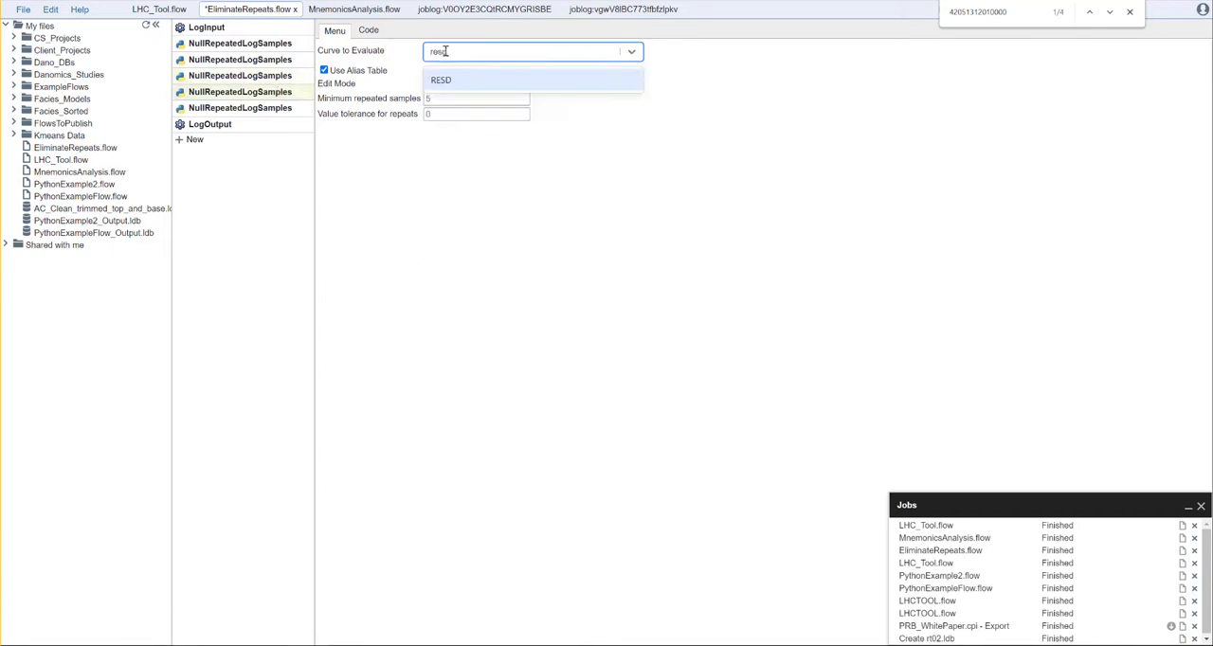
left_click(447, 81)
Step: Set the curve to evaluate in the fifth NullRepeatedLogSamples tool to DT
left_click(256, 109)
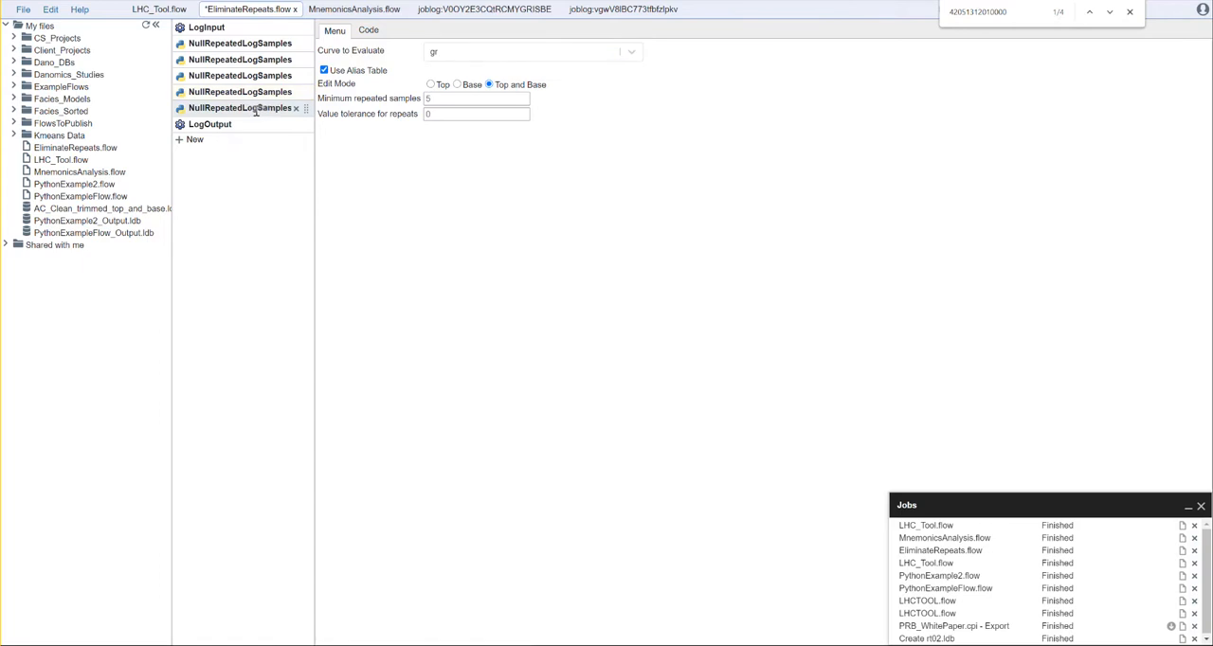
left_click(444, 53)
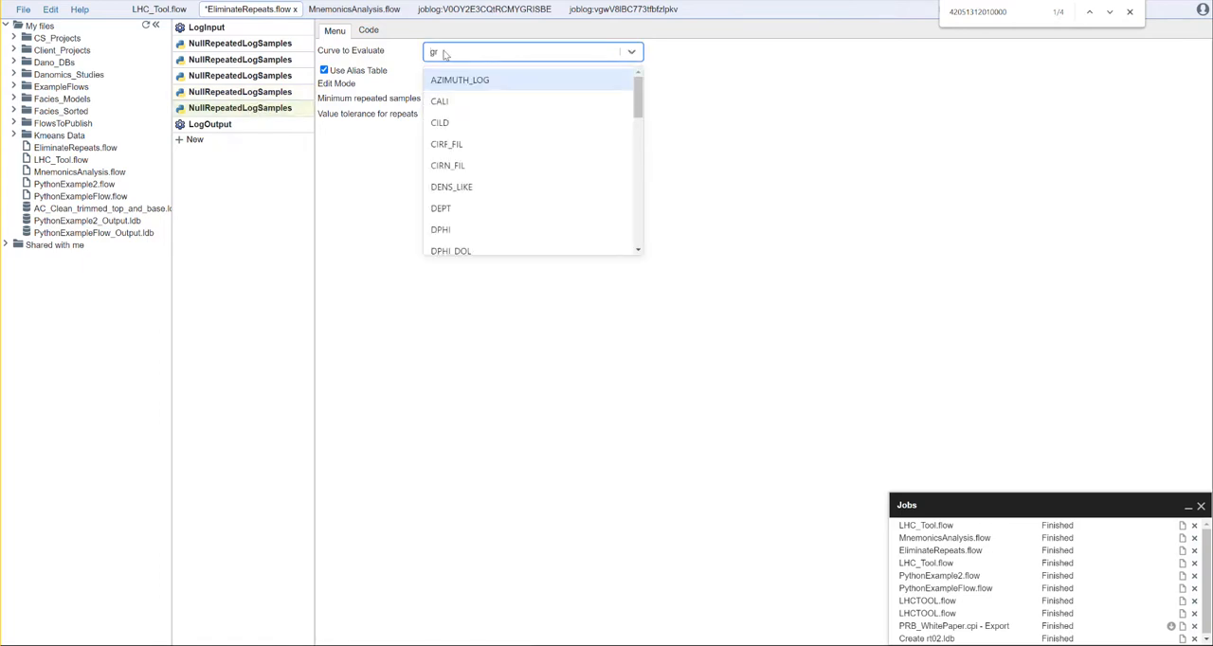
type("dt")
left_click(461, 81)
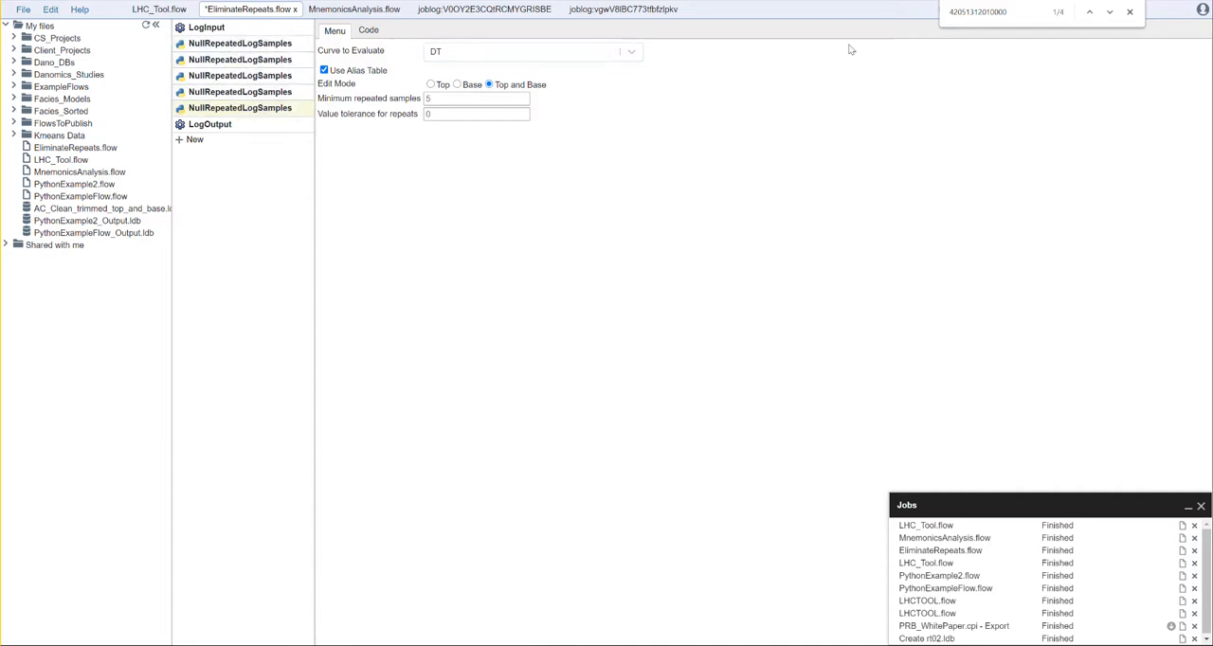
Step: Close the page search, run EliminateRepeats.flow with the five curve tools, and minimize the jobs list
left_click(1129, 12)
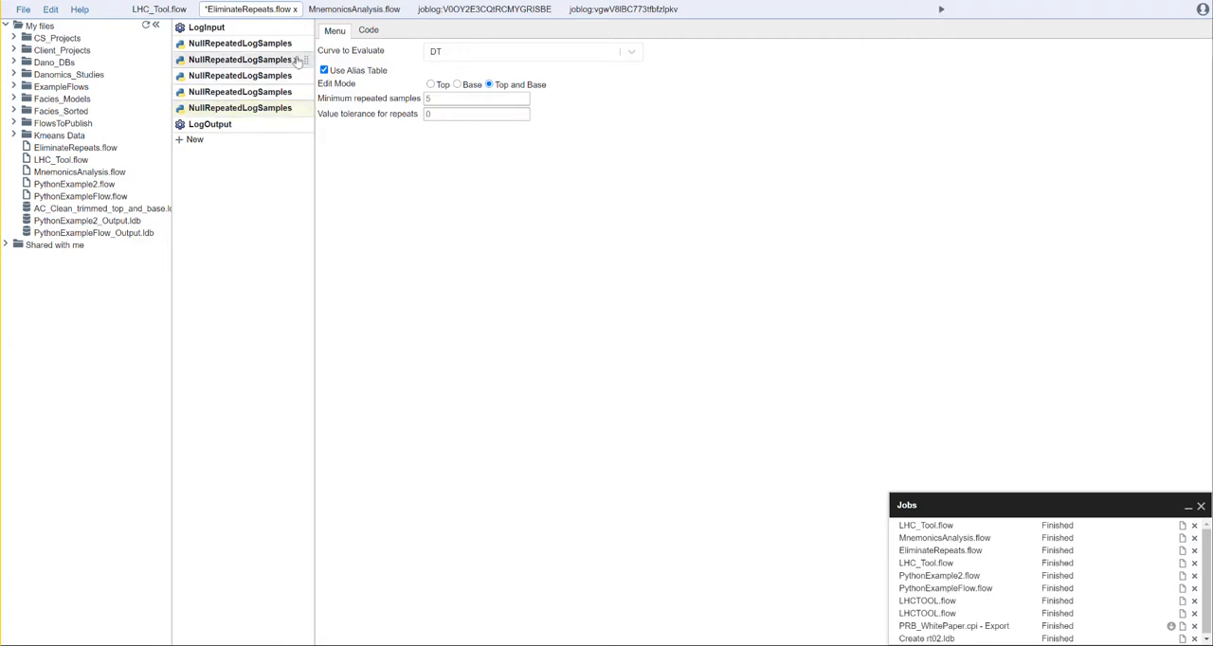
left_click(939, 9)
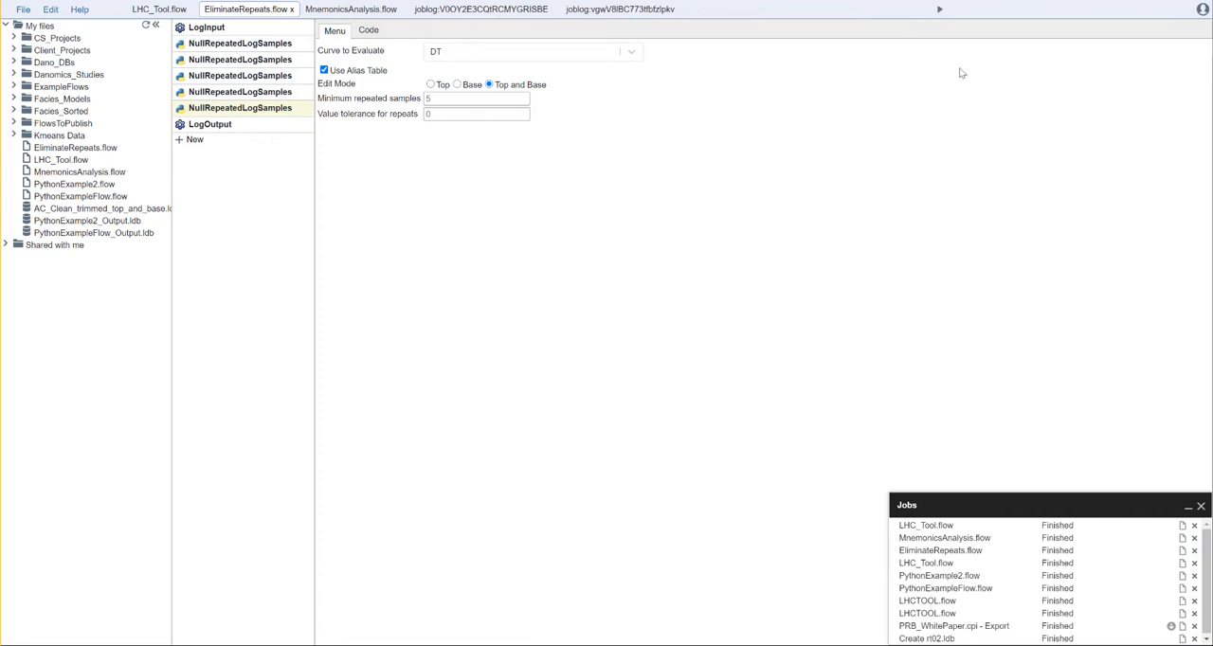
left_click(1187, 506)
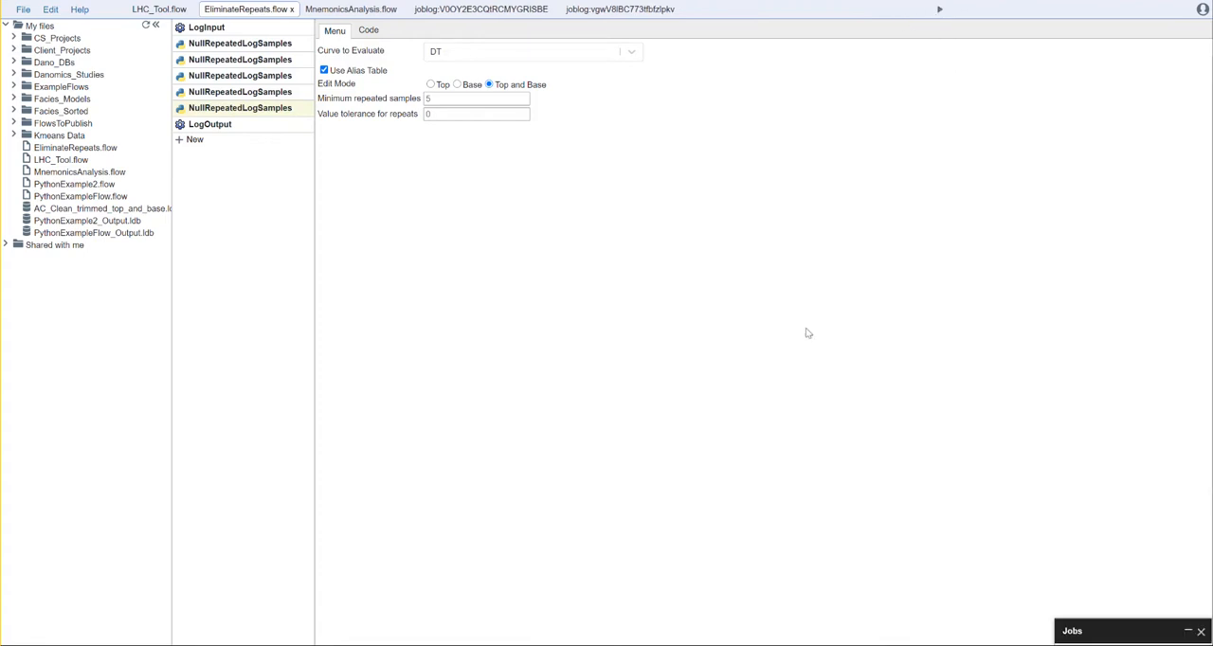
left_click(220, 26)
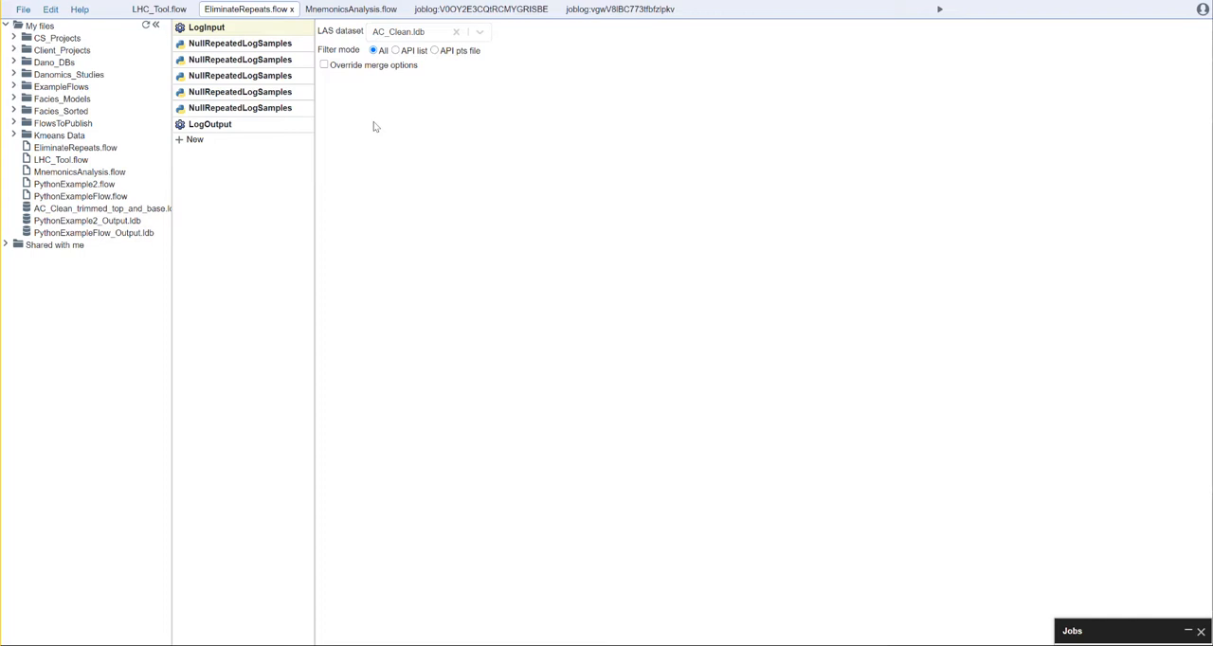
left_click(482, 33)
mouse_move(484, 68)
left_mouse_down()
mouse_move(491, 106)
mouse_move(492, 89)
left_mouse_up()
left_click(577, 98)
left_click(220, 126)
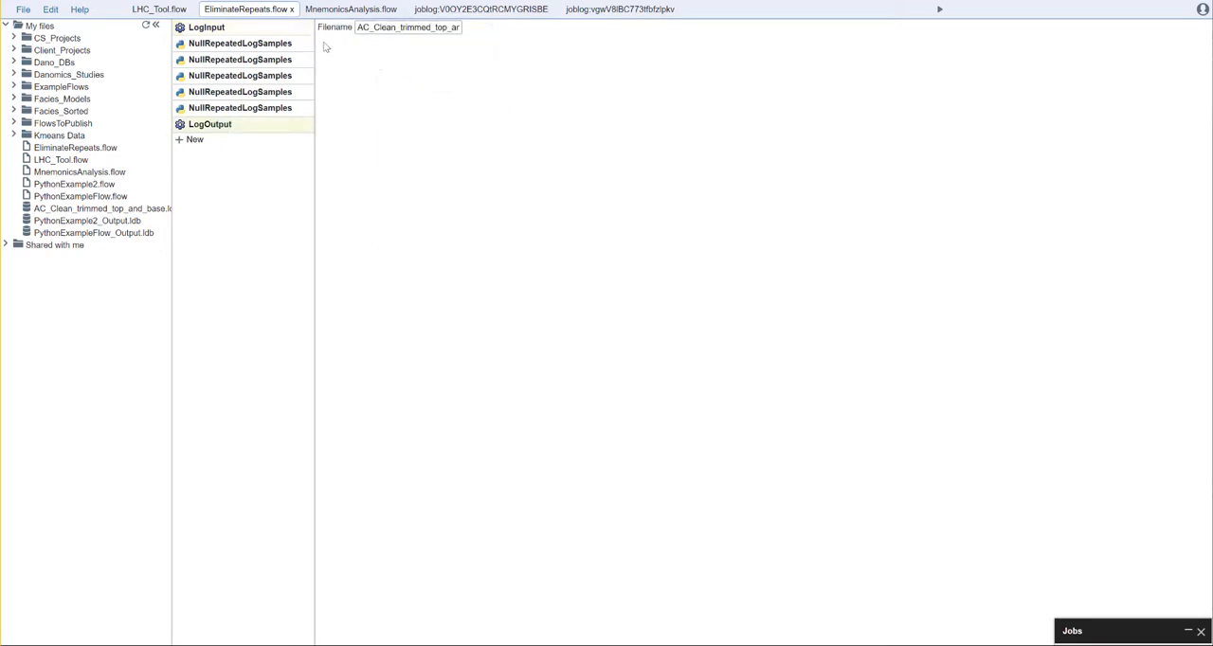
Step: Change the LAS dataset in the LogInput tool of EliminateRepeats.flow to Bakken.ldb
left_click(277, 30)
left_click(485, 35)
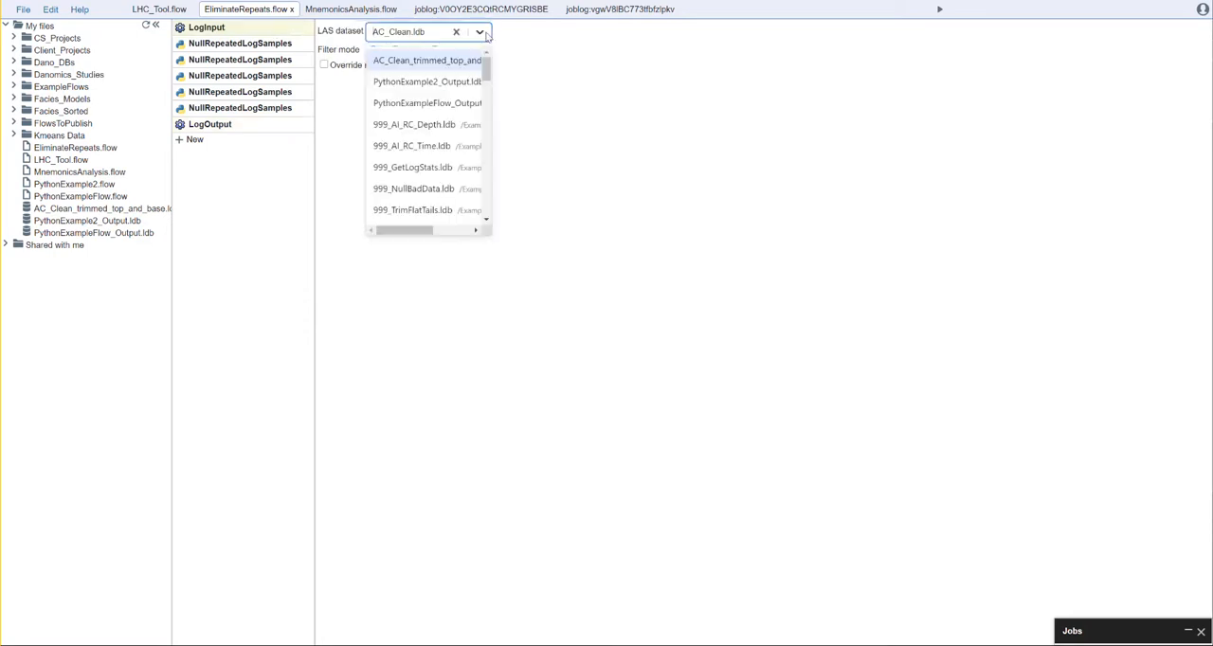
left_click_drag(489, 77, 490, 116)
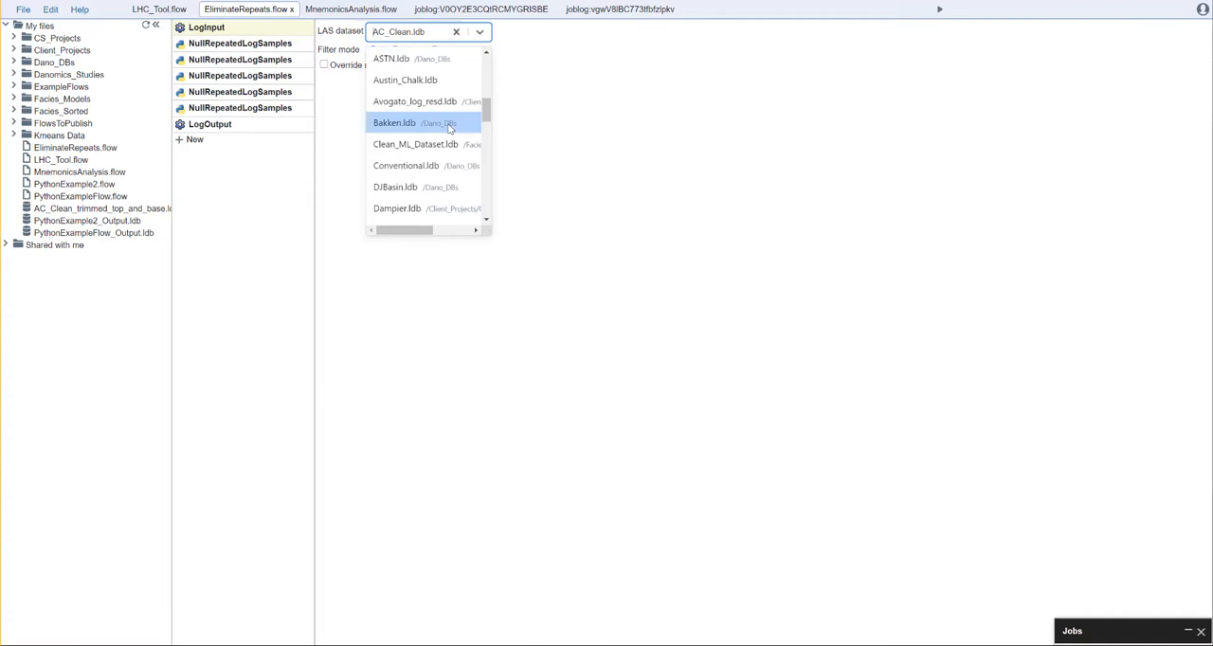
left_click(450, 125)
Step: Set the LogOutput filename of EliminateRepeats.flow to Bakken_cleaned.ldb
left_click(266, 124)
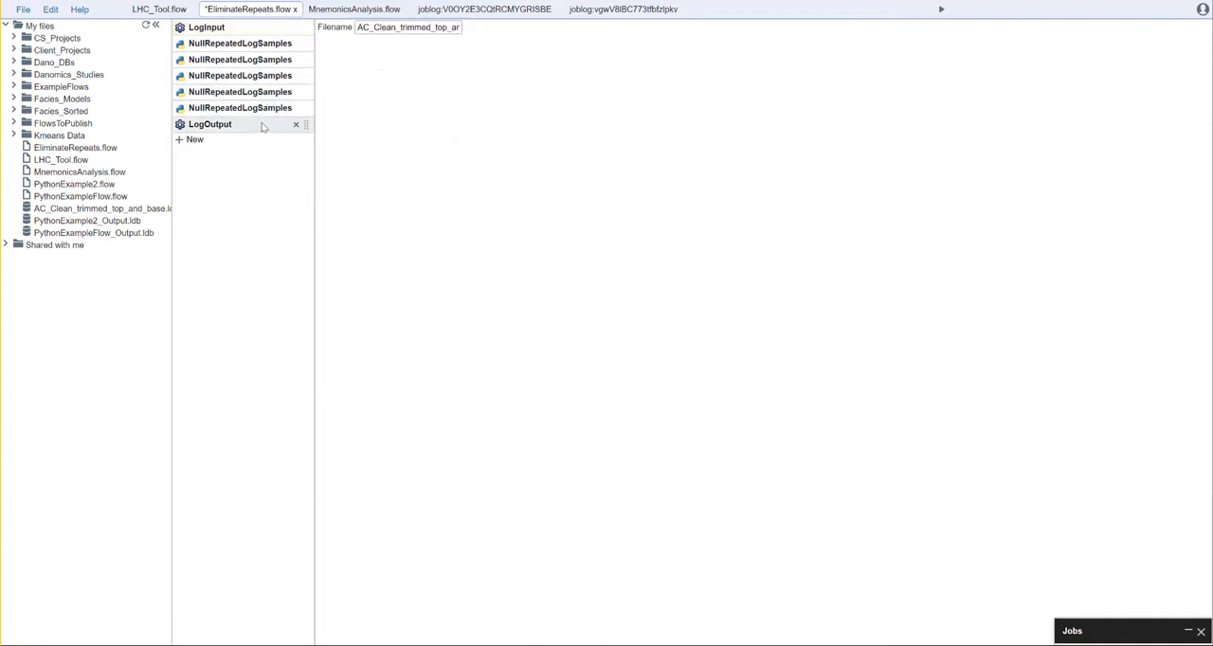
double_click(407, 27)
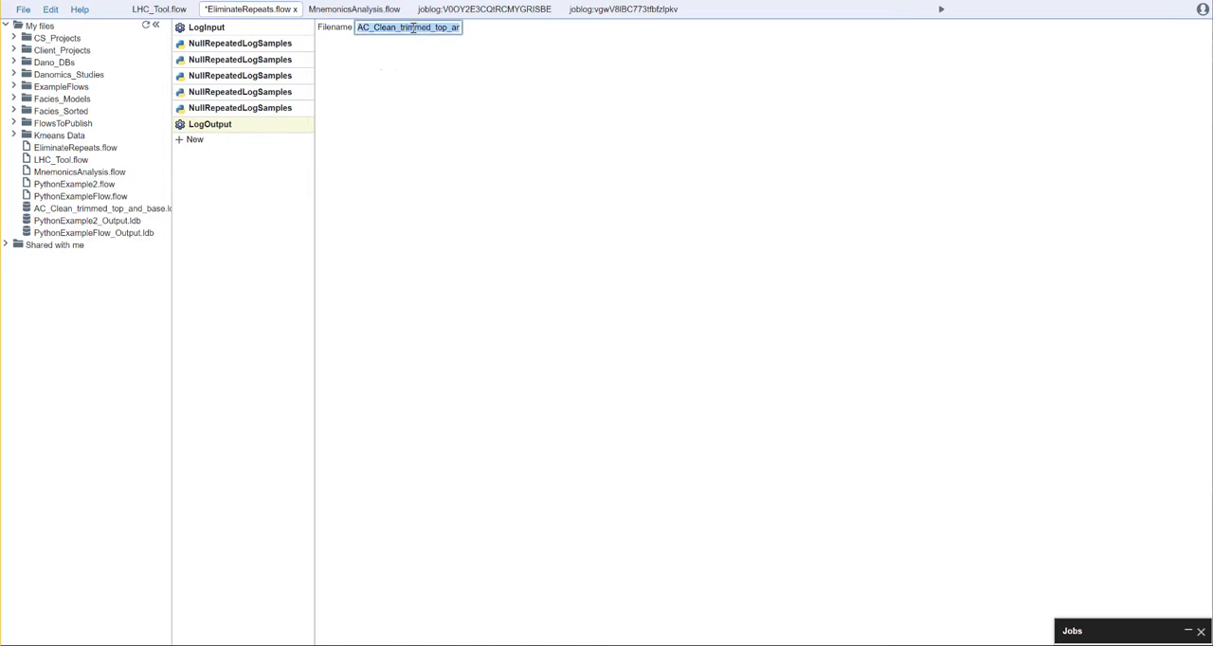
type("Bakken")
type("_cleaned.ldb")
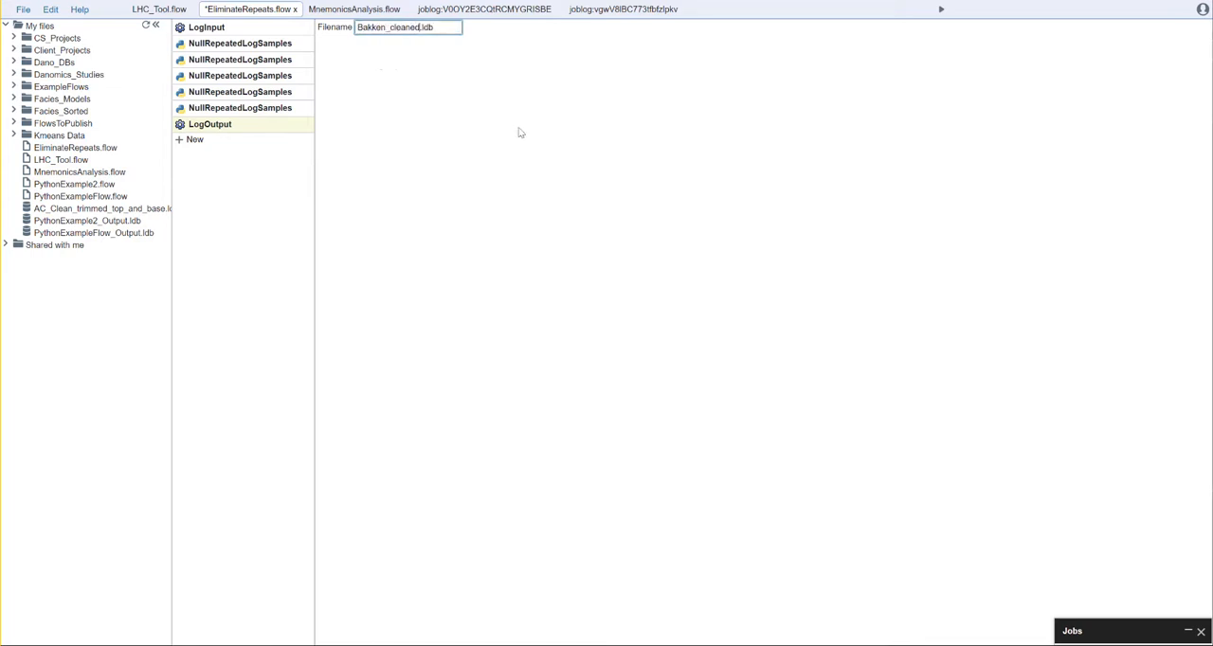
left_click(519, 133)
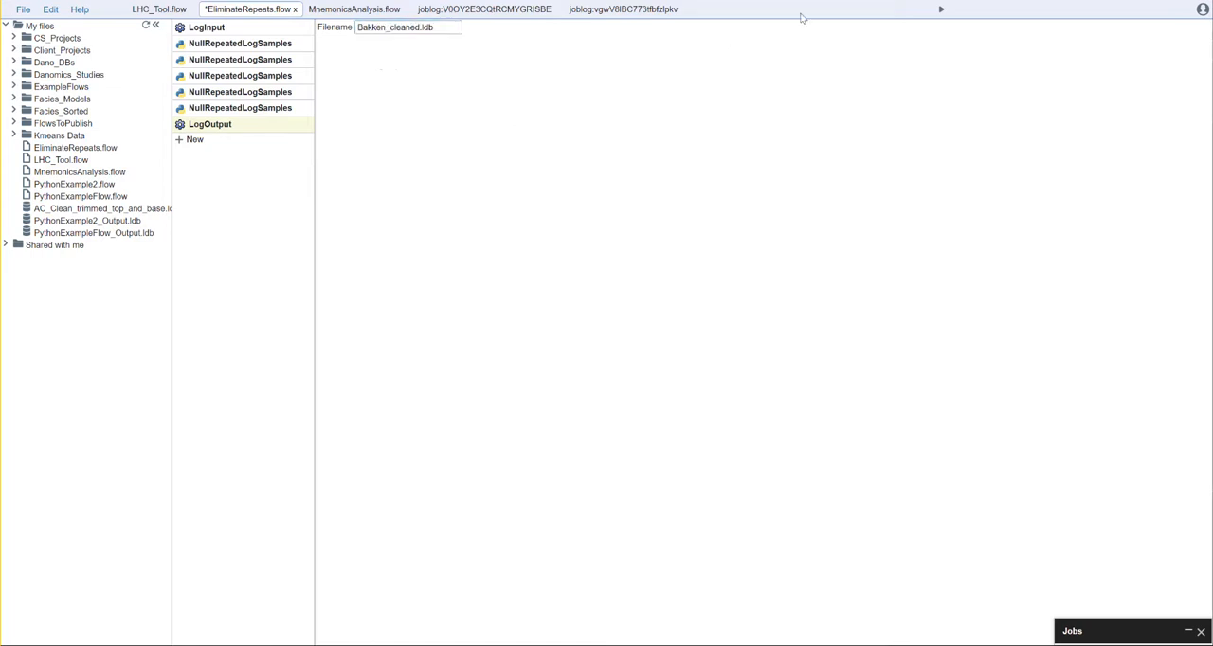